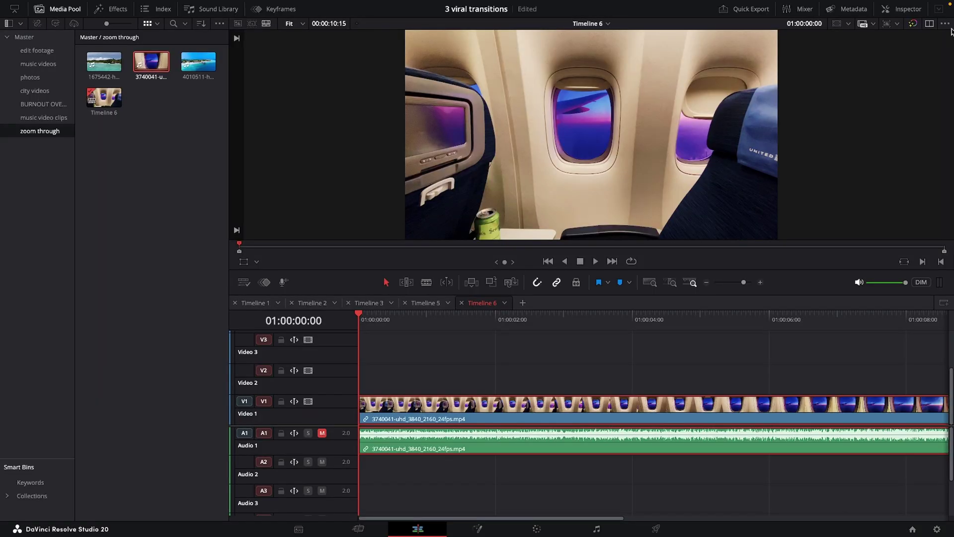
# - Stabilize the airplane window clip with the stabilization mode set to Translation
pyautogui.click(906, 10)
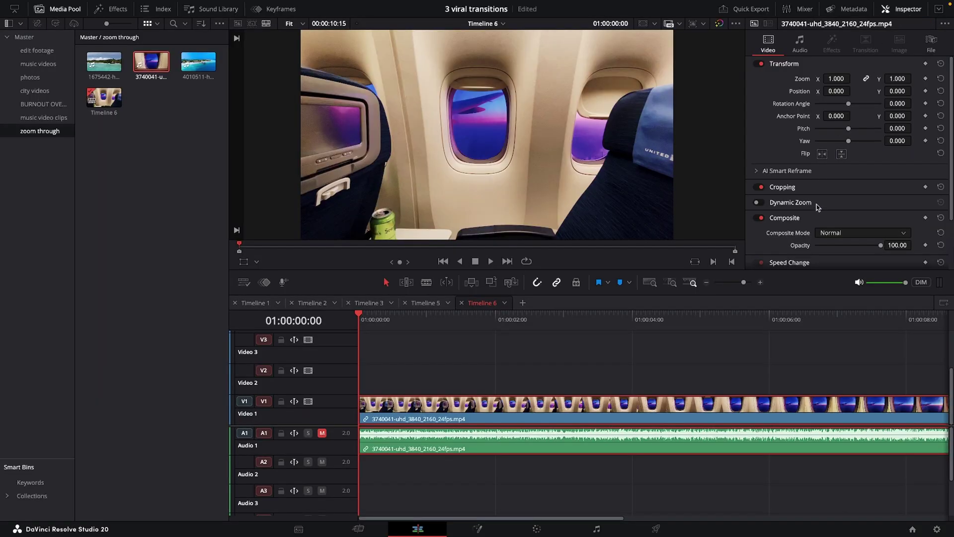
pyautogui.press('space')
pyautogui.scroll(-4, 817, 208)
pyautogui.click(843, 291)
pyautogui.click(796, 336)
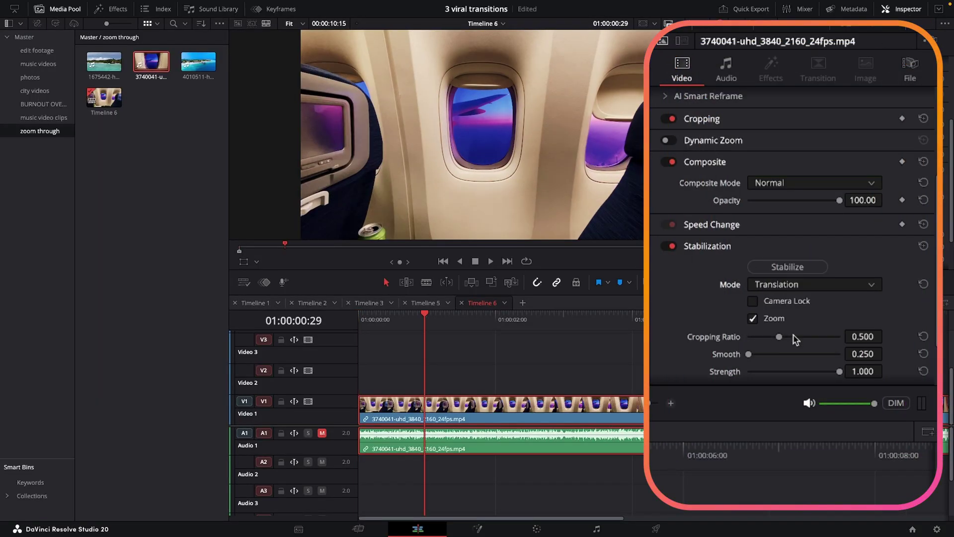
pyautogui.click(791, 269)
pyautogui.press('space')
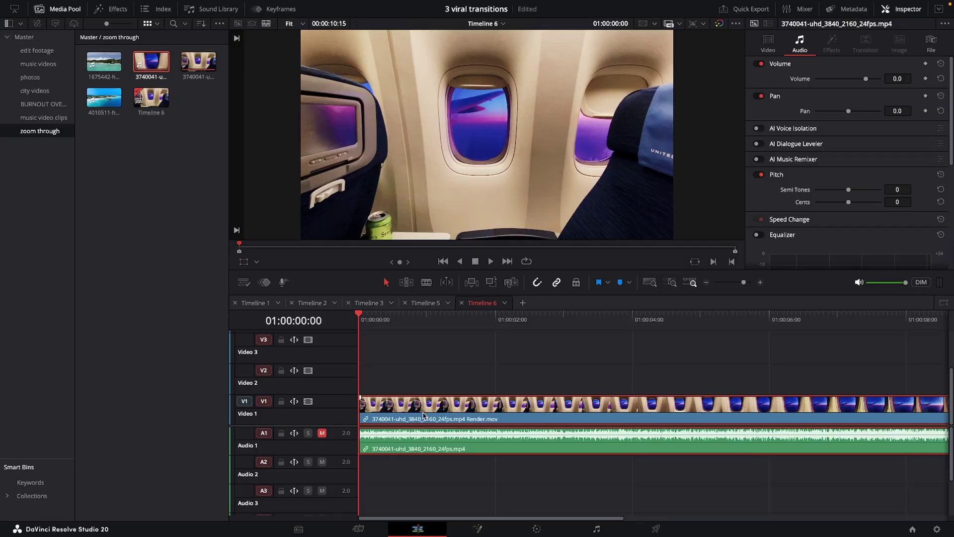
# - Show the retime controls on the rendered clip and add a speed point at 01:00:02:00
pyautogui.rightClick(424, 416)
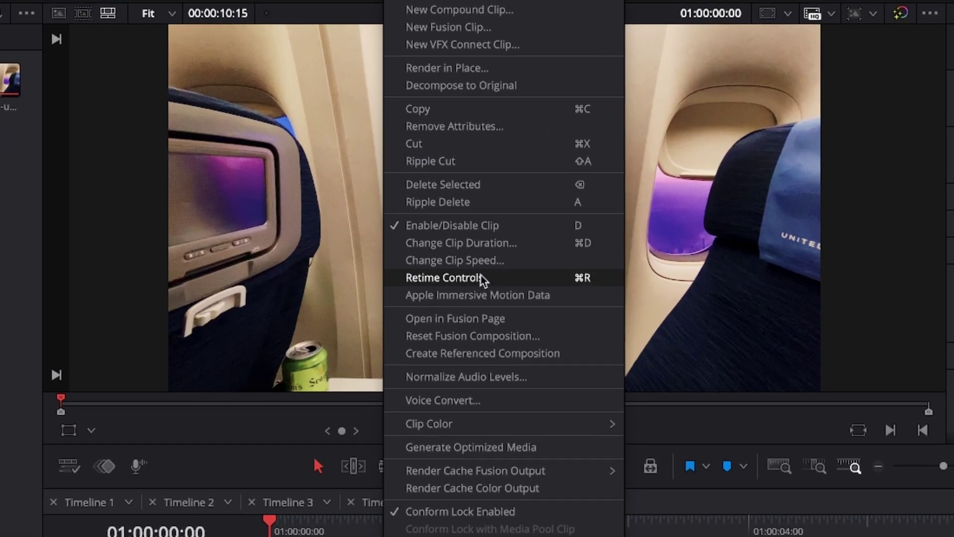
pyautogui.click(481, 278)
pyautogui.press('space')
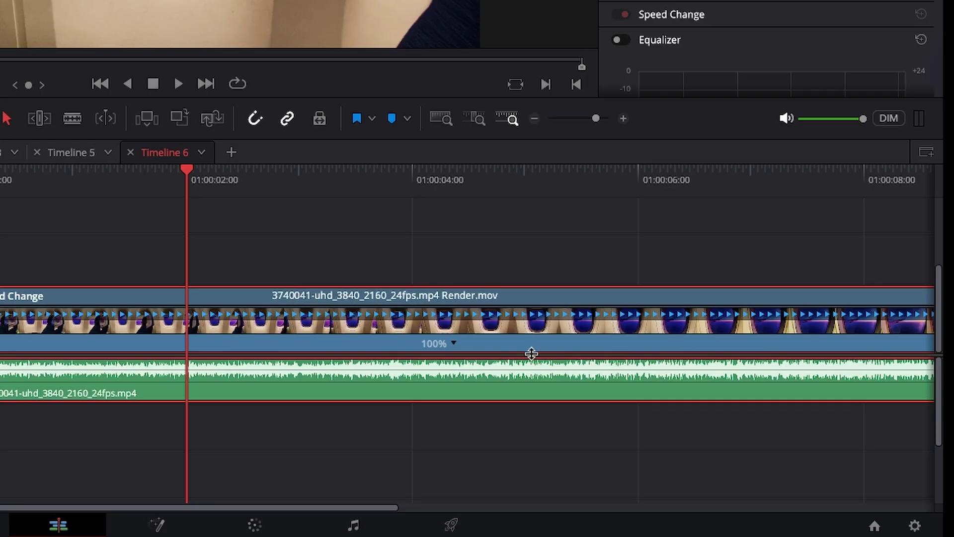
pyautogui.click(452, 342)
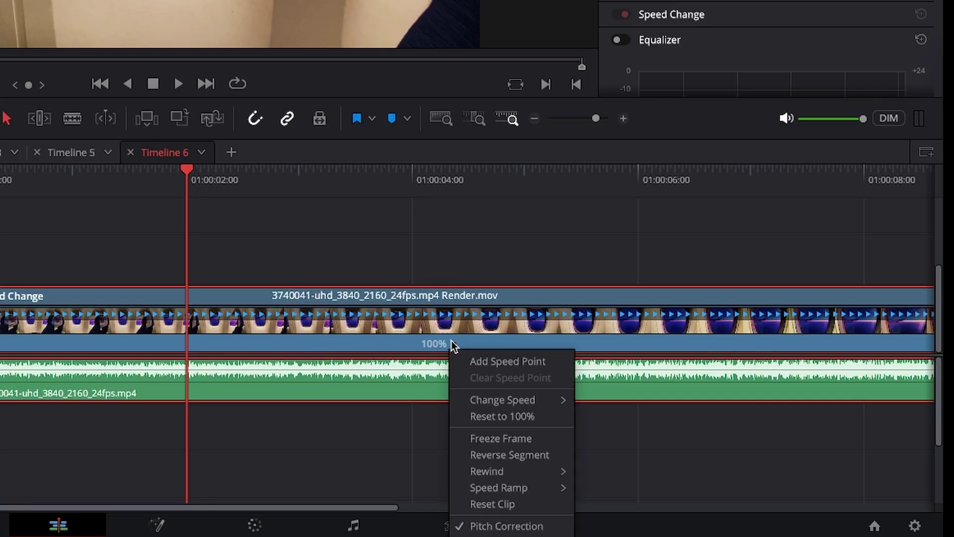
pyautogui.click(491, 365)
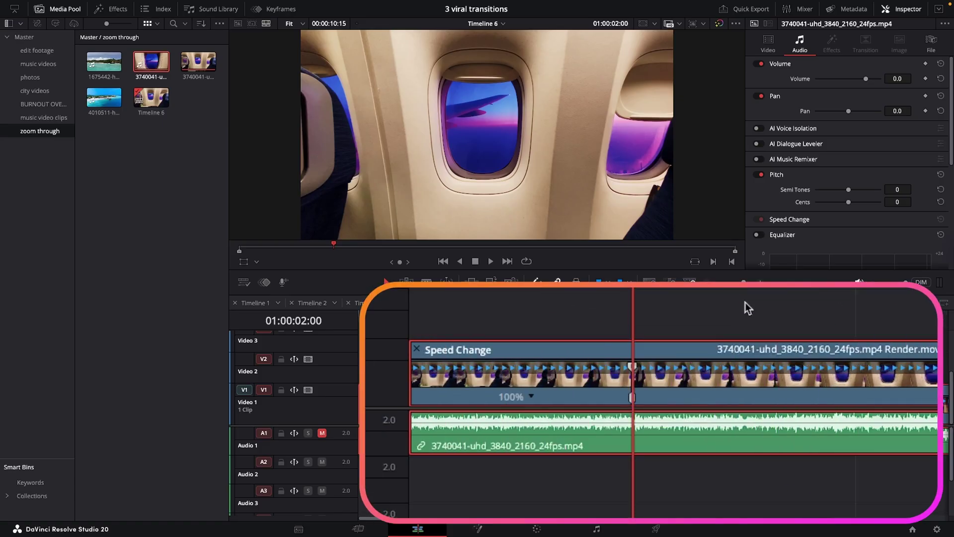
# - Add a second speed point at 01:00:08:16 and compress the segment between the two speed points to 1508%
pyautogui.press('space')
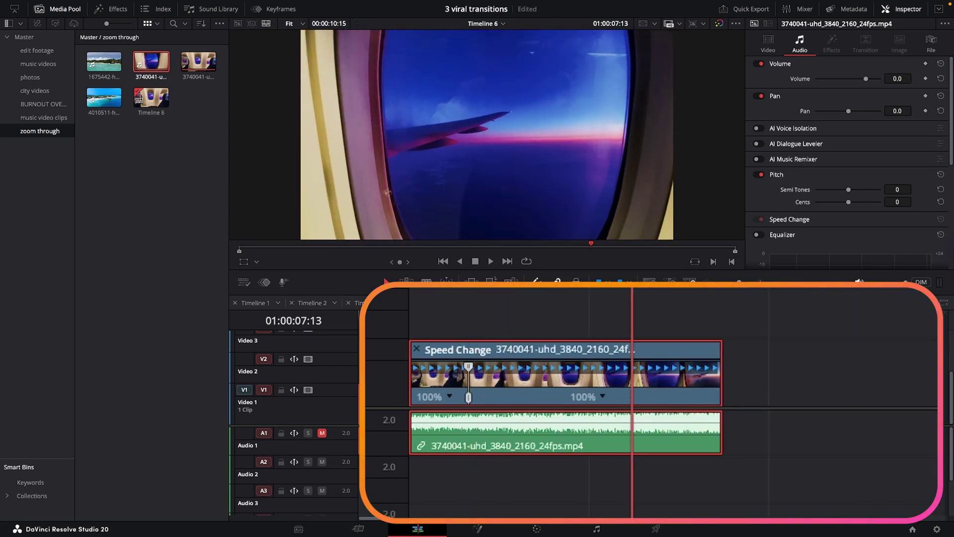
pyautogui.click(603, 397)
pyautogui.click(646, 413)
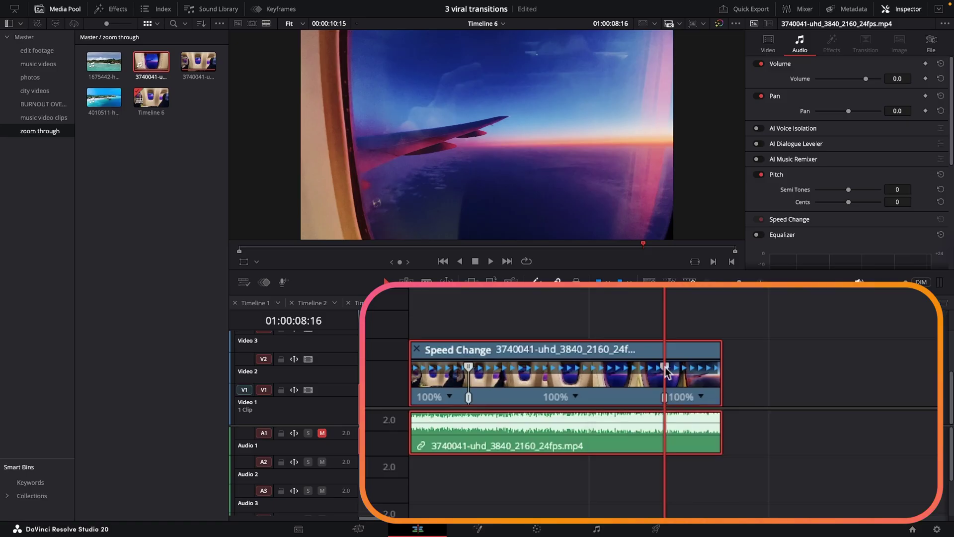
pyautogui.moveTo(665, 368); pyautogui.dragTo(635, 369)
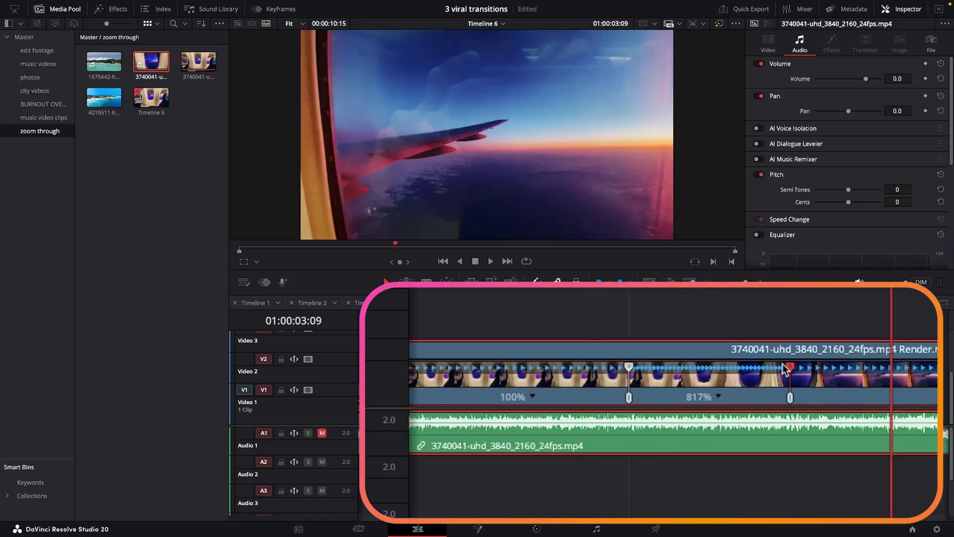
pyautogui.moveTo(789, 370); pyautogui.dragTo(694, 371)
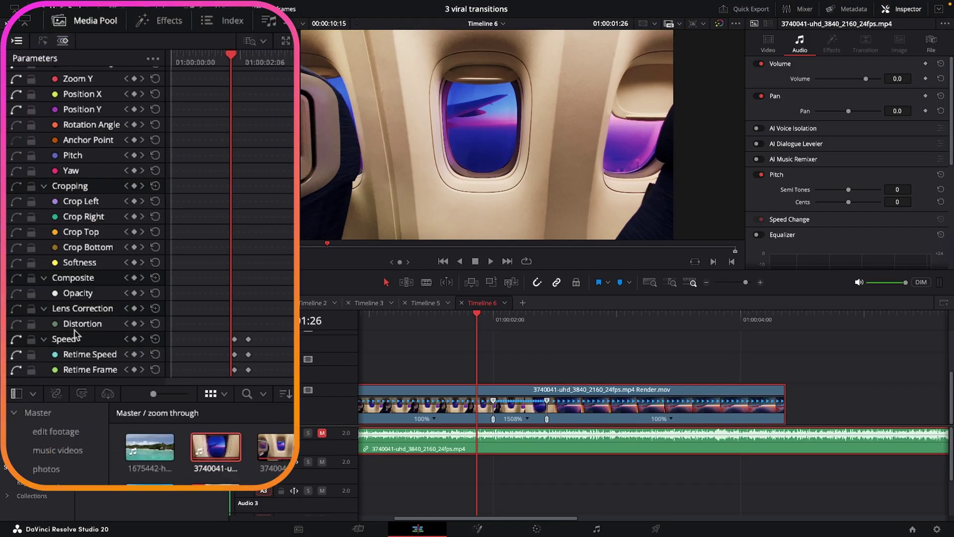
# - Show the clip's Speed curves in the expanded Keyframe Editor and smooth all keyframes with easing
pyautogui.click(74, 343)
pyautogui.click(43, 41)
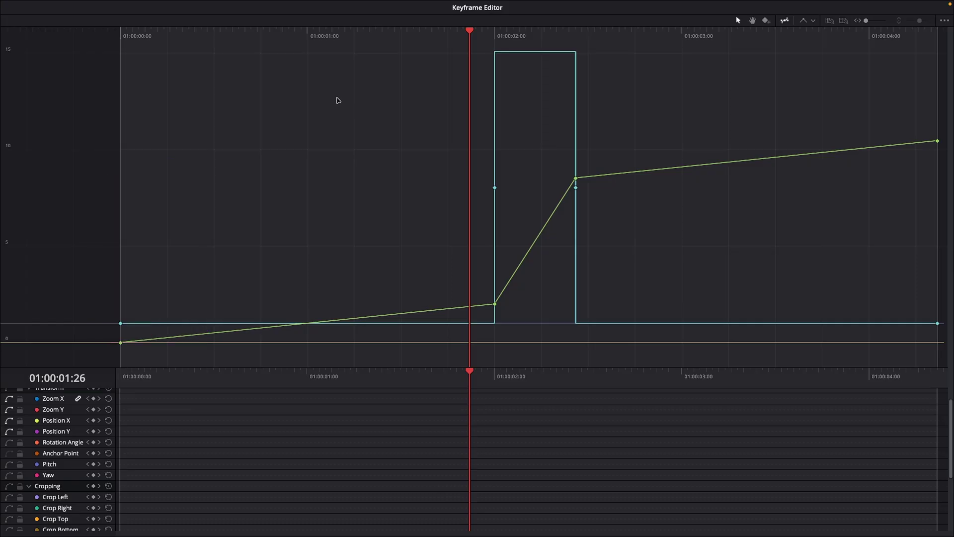
pyautogui.click(391, 120)
pyautogui.press('super+a')
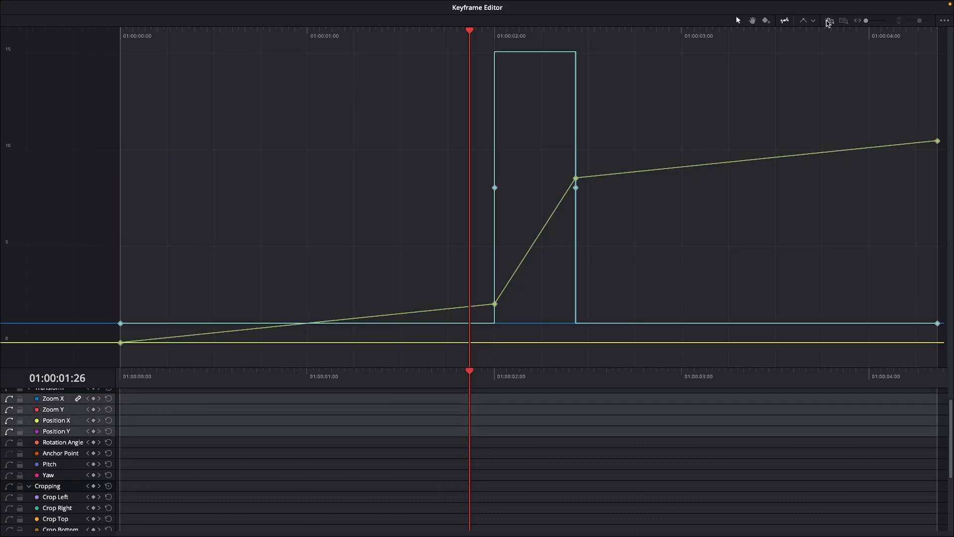
pyautogui.click(814, 21)
pyautogui.click(840, 73)
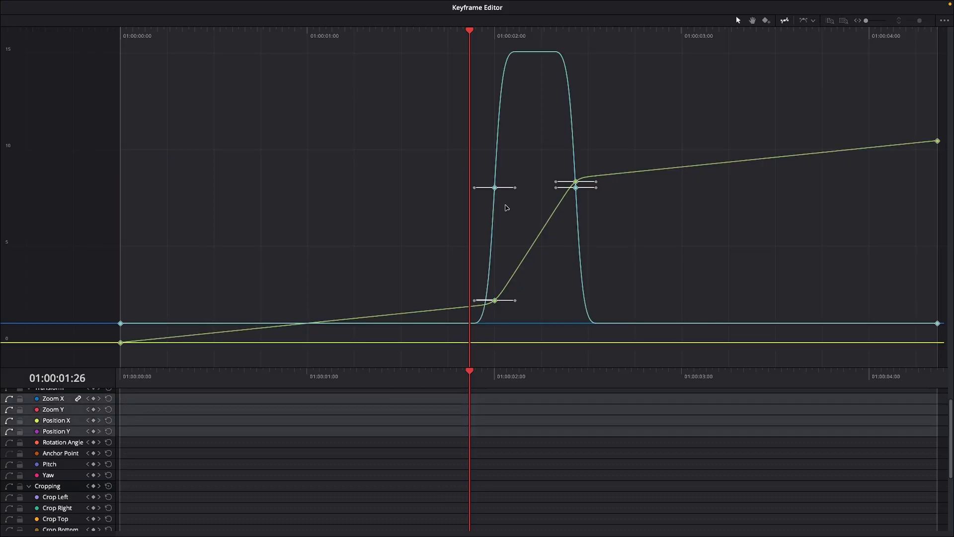
# - Lengthen the easing handles of the retime curves at both speed points for a more gradual ramp
pyautogui.moveTo(474, 188); pyautogui.dragTo(411, 195)
pyautogui.click(495, 293)
pyautogui.moveTo(434, 294); pyautogui.dragTo(429, 294)
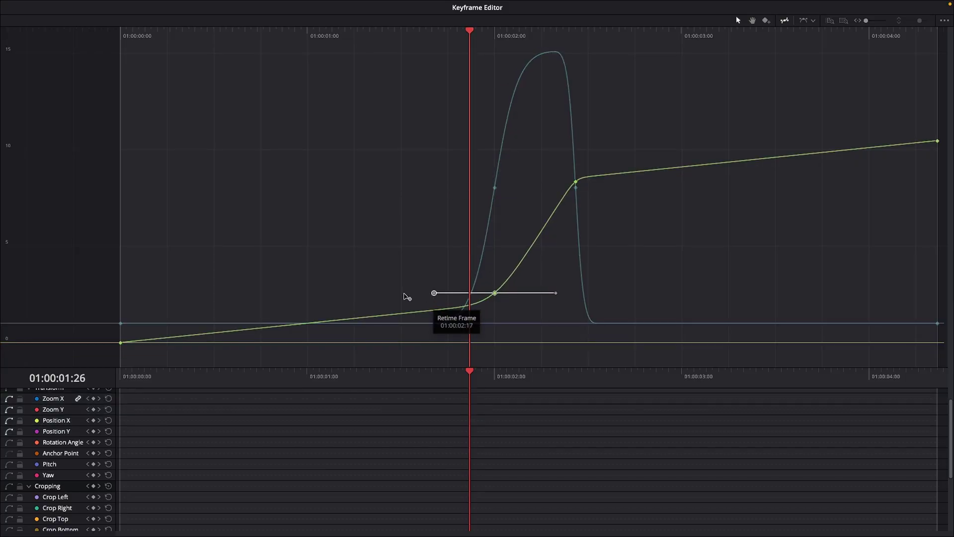
pyautogui.click(577, 183)
pyautogui.moveTo(596, 185); pyautogui.dragTo(617, 186)
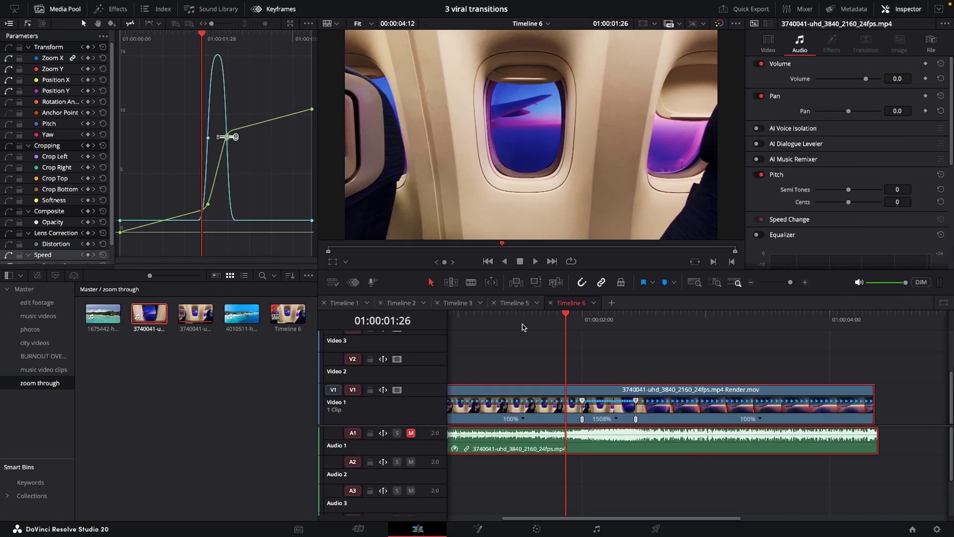
# - Play the ramp, hide the retime controls and cut off the clip's end at 01:00:03:10
pyautogui.click(526, 318)
pyautogui.press('space')
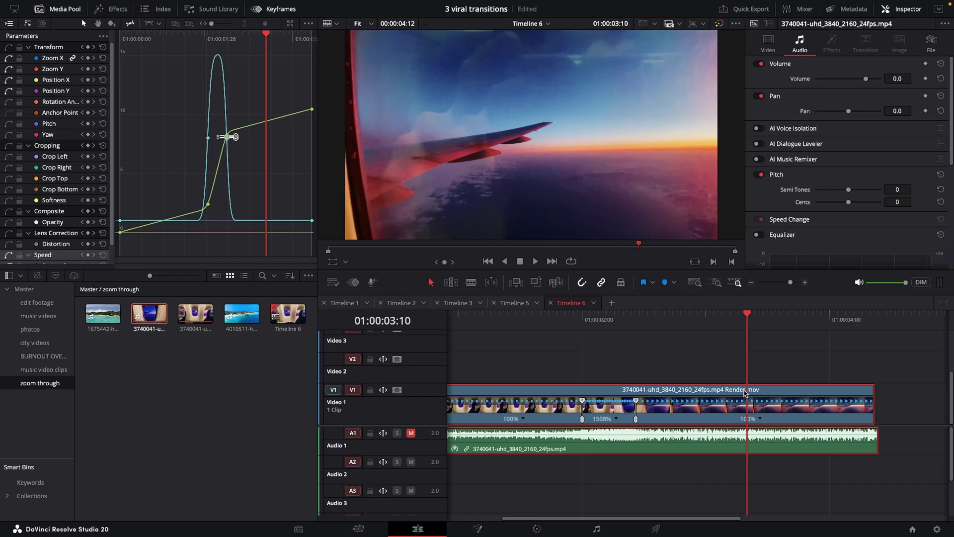
pyautogui.rightClick(746, 393)
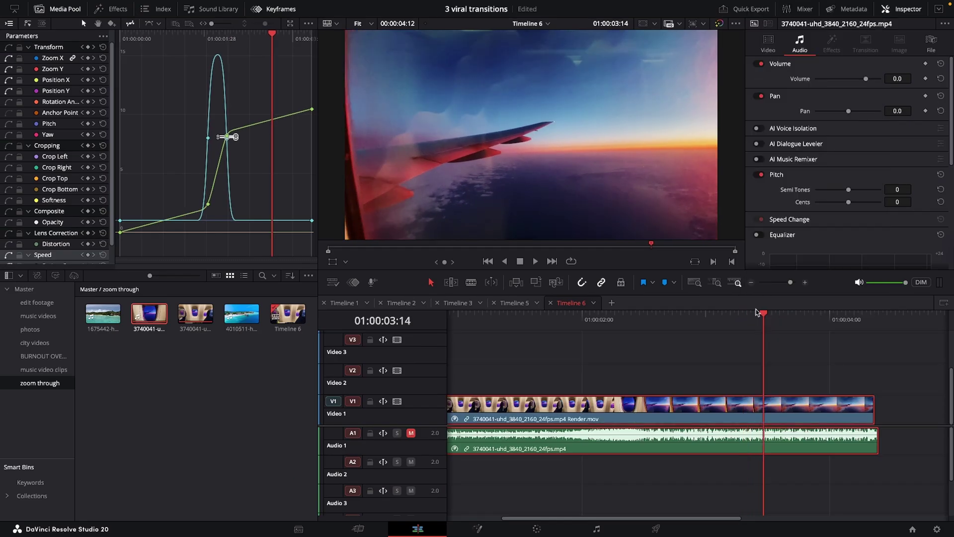
pyautogui.moveTo(762, 313); pyautogui.dragTo(748, 316)
pyautogui.press('super+b')
# - Unlink the clip's audio from its video and delete the audio from Audio 1
pyautogui.rightClick(647, 442)
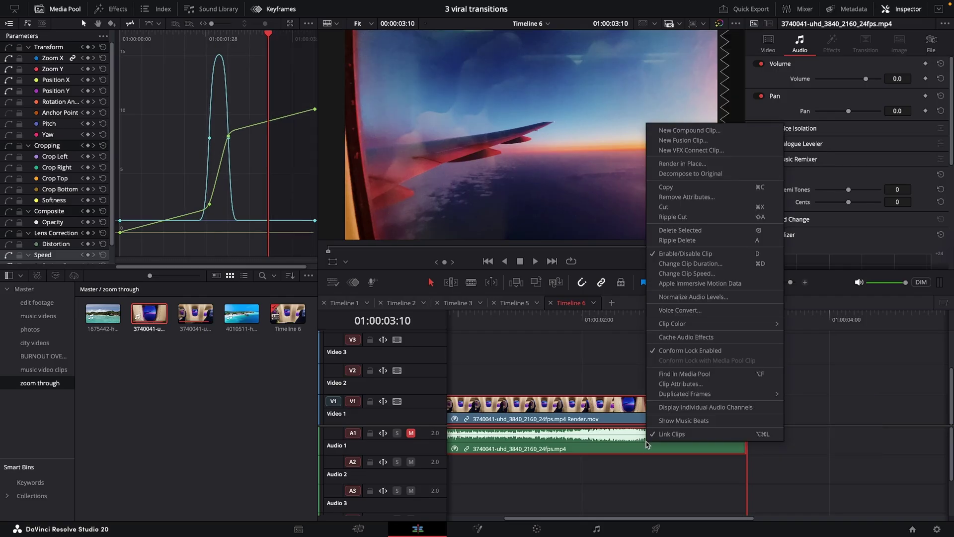
pyautogui.click(664, 435)
pyautogui.click(661, 440)
pyautogui.press('Delete')
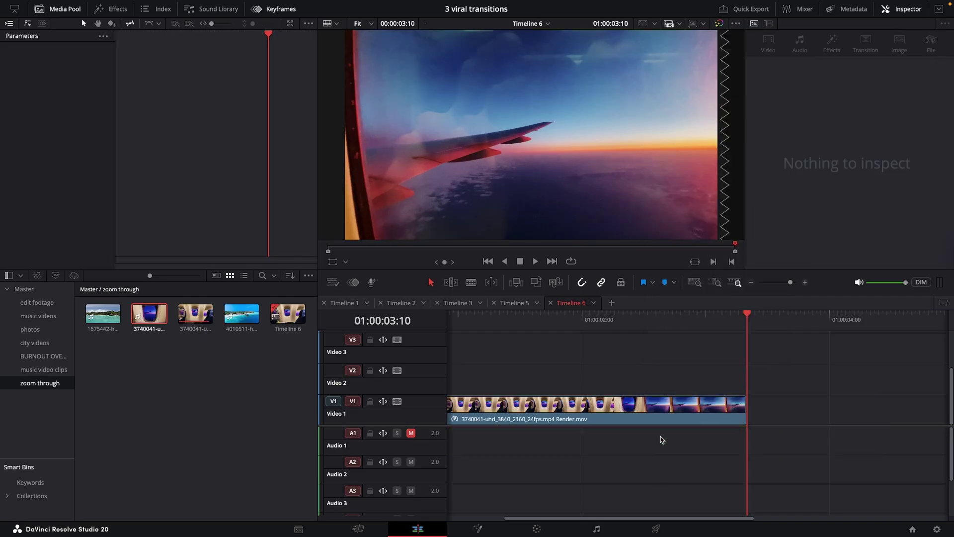
# - Stabilize the speed-ramped clip on Video 1 using the Translation mode
pyautogui.click(681, 411)
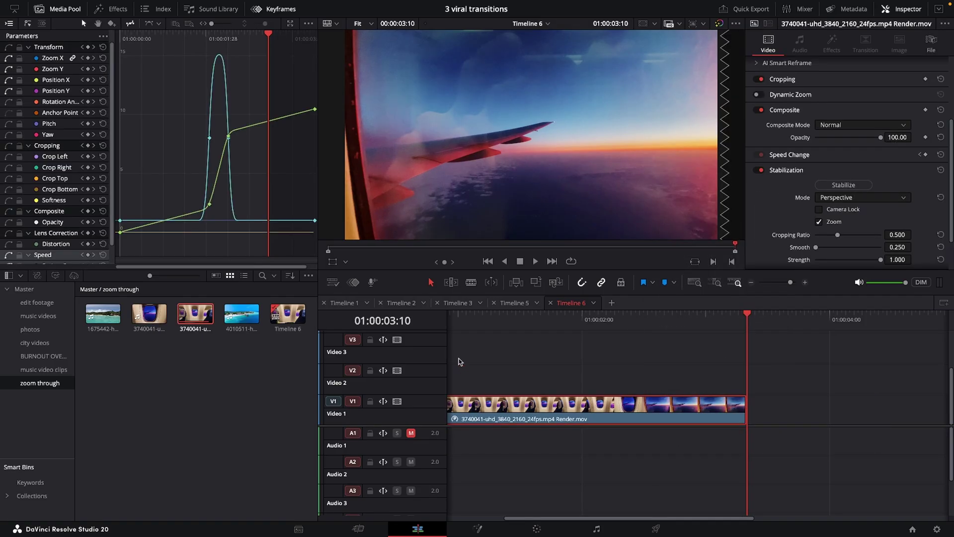
pyautogui.moveTo(521, 323); pyautogui.dragTo(351, 334)
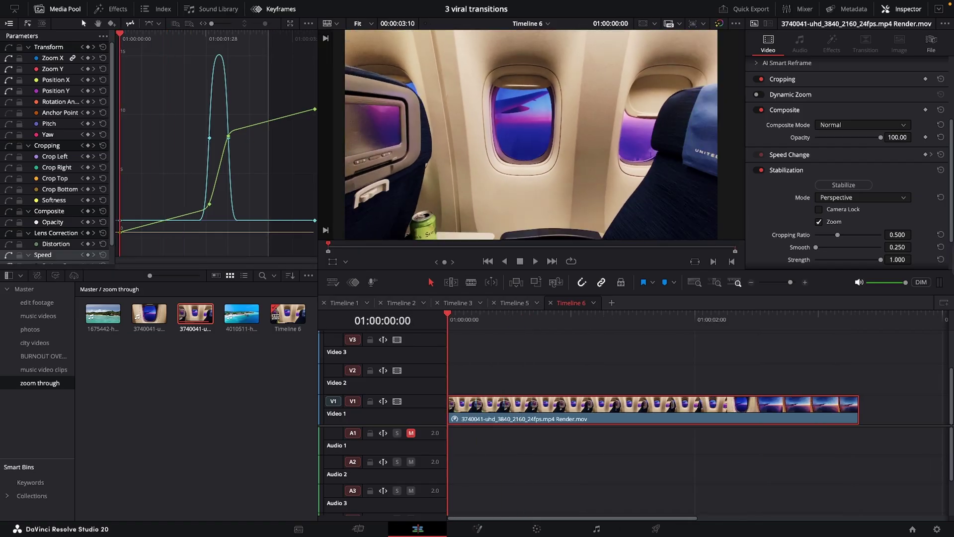
pyautogui.click(844, 198)
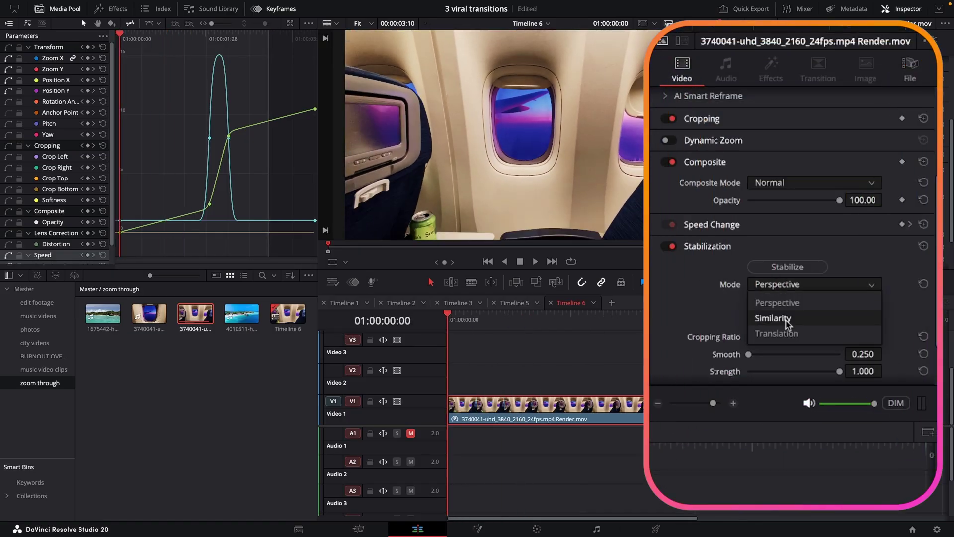
pyautogui.click(790, 334)
pyautogui.click(789, 270)
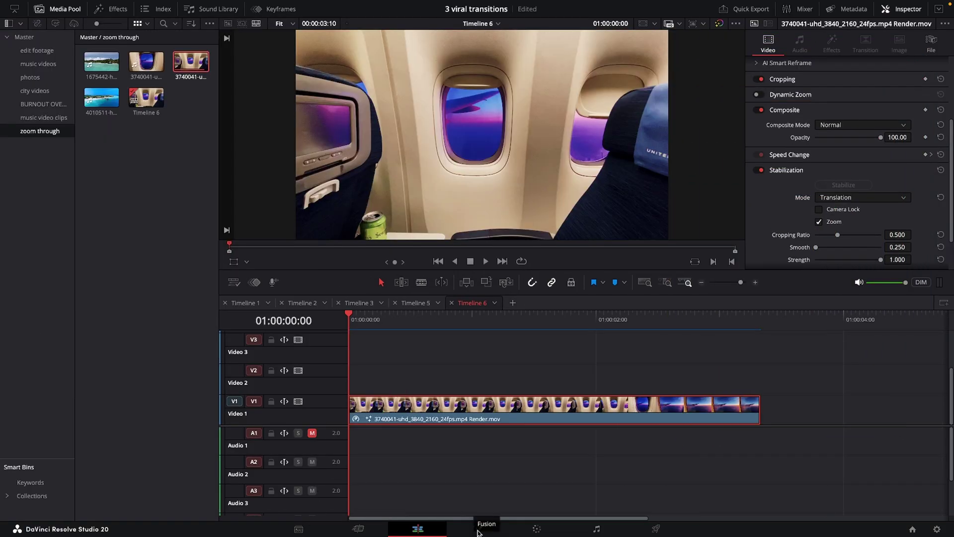
# - Open the clip in Fusion and add a B-Spline mask around the middle window
pyautogui.click(477, 529)
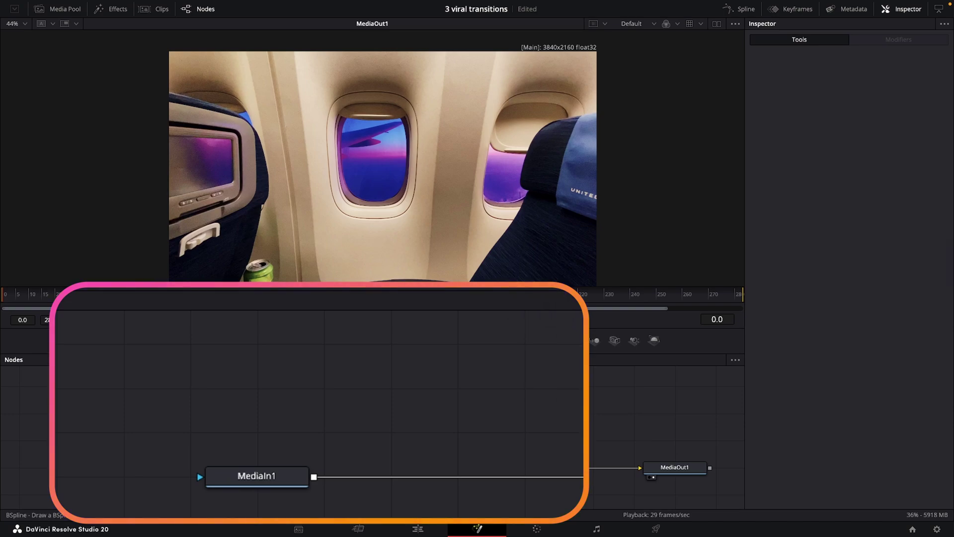
pyautogui.moveTo(456, 341); pyautogui.dragTo(284, 401)
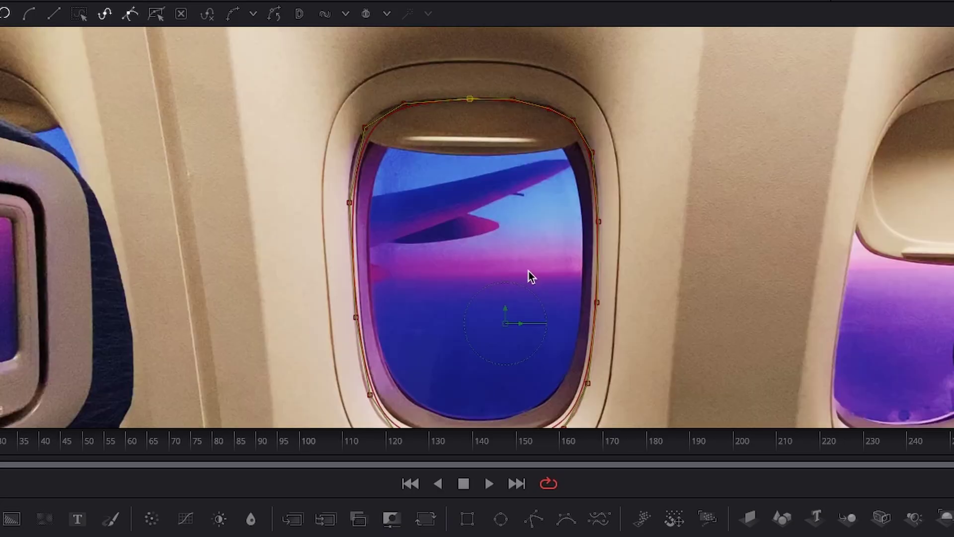
# - Adjust the B-Spline points along the window's top and left side to follow its frame at frame 0
pyautogui.scroll(5, 375, 86)
pyautogui.scroll(2, 387, 74)
pyautogui.moveTo(460, 164); pyautogui.dragTo(460, 145)
pyautogui.moveTo(335, 242); pyautogui.dragTo(324, 241)
pyautogui.moveTo(324, 241); pyautogui.dragTo(388, 103)
pyautogui.moveTo(350, 339); pyautogui.dragTo(330, 340)
pyautogui.moveTo(389, 104); pyautogui.dragTo(365, 94)
pyautogui.moveTo(367, 96); pyautogui.dragTo(232, 238)
# - Adjust the B-Spline points along the window's right side and lower edge to follow its frame at frame 0
pyautogui.moveTo(929, 219); pyautogui.dragTo(934, 215)
pyautogui.moveTo(940, 323); pyautogui.dragTo(629, 53)
pyautogui.moveTo(691, 422); pyautogui.dragTo(714, 248)
pyautogui.moveTo(676, 89); pyautogui.dragTo(675, 96)
pyautogui.moveTo(647, 348); pyautogui.dragTo(760, 99)
pyautogui.moveTo(672, 252); pyautogui.dragTo(686, 258)
pyautogui.moveTo(510, 285); pyautogui.dragTo(531, 293)
pyautogui.moveTo(300, 293)
pyautogui.mouseDown()
pyautogui.moveTo(292, 309)
pyautogui.moveTo(294, 294)
pyautogui.mouseUp()
pyautogui.moveTo(136, 255); pyautogui.dragTo(116, 273)
pyautogui.moveTo(65, 201); pyautogui.dragTo(361, 295)
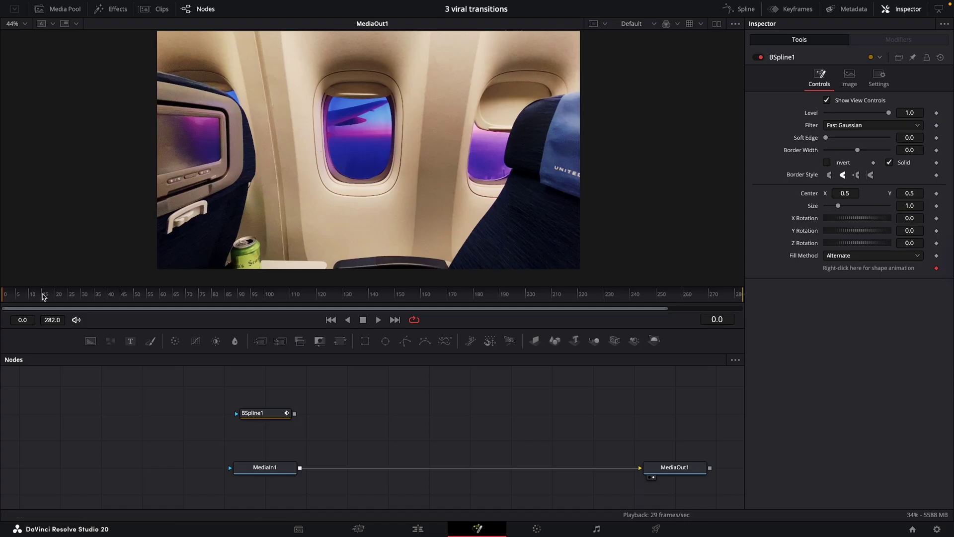
# - Move and enlarge the B-Spline mask to fit the window's frame at frame 120
pyautogui.moveTo(62, 295); pyautogui.dragTo(225, 301)
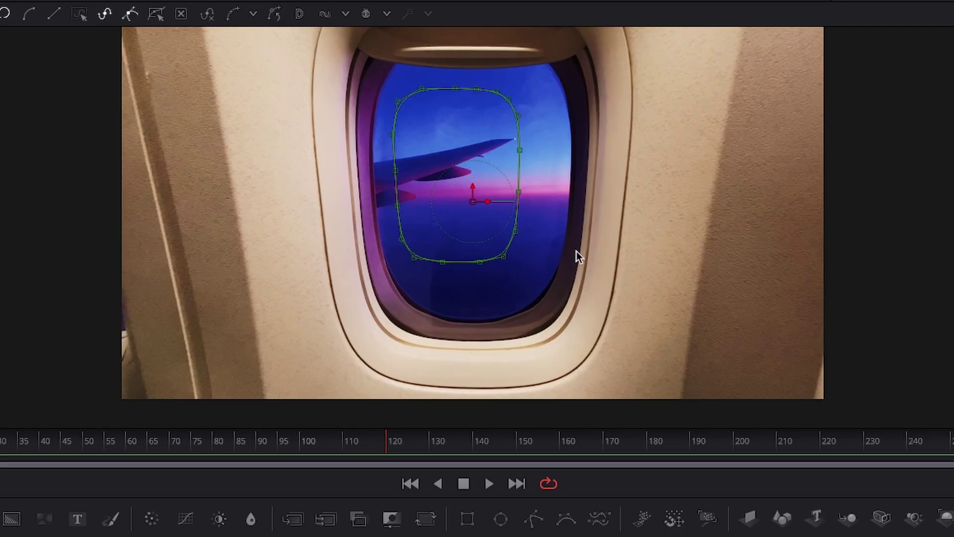
pyautogui.scroll(3, 432, 209)
pyautogui.moveTo(345, 153); pyautogui.dragTo(426, 210)
pyautogui.moveTo(567, 302); pyautogui.dragTo(591, 373)
pyautogui.scroll(-2, 568, 302)
pyautogui.moveTo(479, 85); pyautogui.dragTo(616, 415)
pyautogui.moveTo(571, 222); pyautogui.dragTo(691, 225)
pyautogui.moveTo(517, 64); pyautogui.dragTo(316, 413)
pyautogui.moveTo(376, 253); pyautogui.dragTo(306, 265)
pyautogui.moveTo(517, 180); pyautogui.dragTo(617, 284)
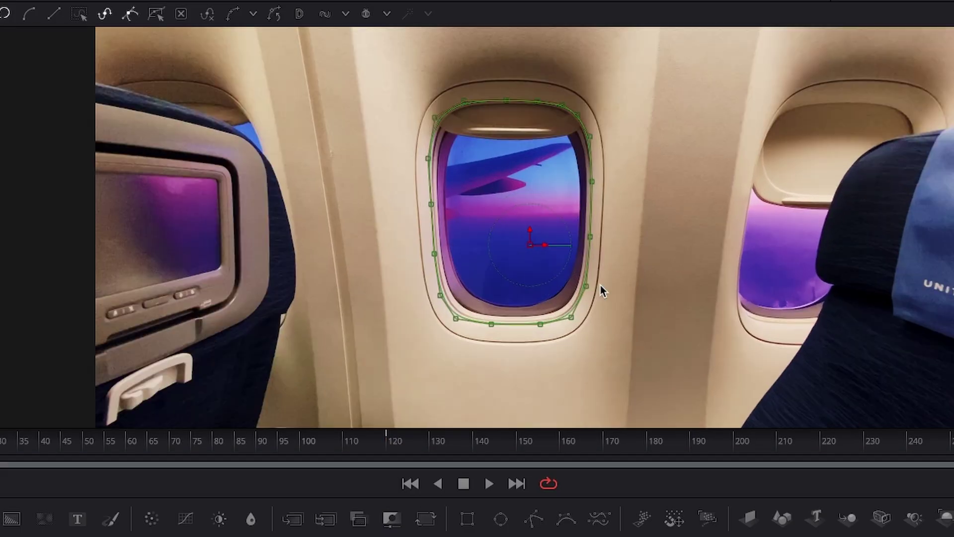
# - On an earlier frame between the mask keyframes, tighten the B-Spline points along the window's lower edge and left side
pyautogui.scroll(3, 600, 285)
pyautogui.moveTo(515, 384); pyautogui.dragTo(508, 380)
pyautogui.moveTo(560, 288); pyautogui.dragTo(555, 287)
pyautogui.moveTo(422, 403); pyautogui.dragTo(419, 398)
pyautogui.moveTo(274, 403); pyautogui.dragTo(275, 396)
pyautogui.moveTo(167, 386); pyautogui.dragTo(170, 380)
pyautogui.moveTo(120, 316); pyautogui.dragTo(130, 313)
pyautogui.moveTo(139, 230); pyautogui.dragTo(183, 366)
pyautogui.moveTo(147, 327); pyautogui.dragTo(152, 328)
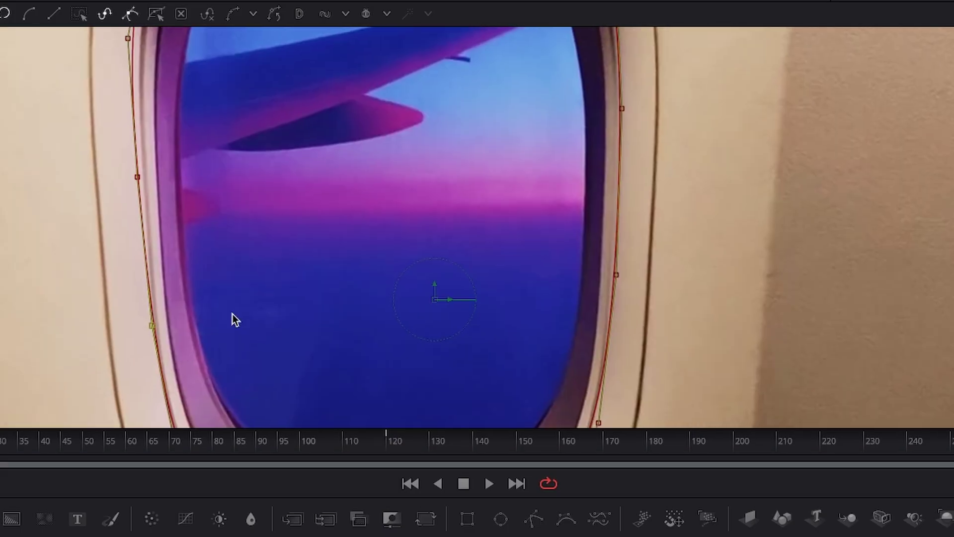
pyautogui.moveTo(221, 344); pyautogui.dragTo(291, 447)
pyautogui.moveTo(208, 282); pyautogui.dragTo(214, 282)
# - On the same in-between frame, tighten the B-Spline points along the window's top and upper right side
pyautogui.moveTo(219, 144); pyautogui.dragTo(258, 305)
pyautogui.click(261, 178)
pyautogui.moveTo(261, 178); pyautogui.dragTo(268, 185)
pyautogui.moveTo(346, 127); pyautogui.dragTo(351, 134)
pyautogui.moveTo(475, 124); pyautogui.dragTo(475, 135)
pyautogui.moveTo(566, 127); pyautogui.dragTo(567, 135)
pyautogui.moveTo(644, 138); pyautogui.dragTo(642, 147)
pyautogui.moveTo(688, 168); pyautogui.dragTo(684, 172)
pyautogui.moveTo(725, 233); pyautogui.dragTo(720, 236)
pyautogui.moveTo(528, 267); pyautogui.dragTo(428, 82)
pyautogui.scroll(-4, 636, 188)
pyautogui.scroll(4, 618, 171)
pyautogui.scroll(-4, 699, 184)
pyautogui.scroll(-5, 661, 237)
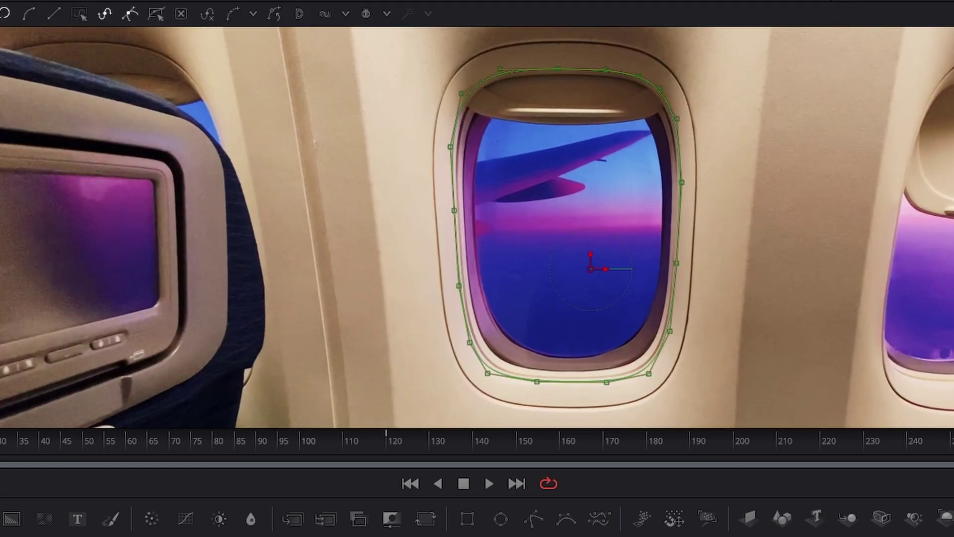
# - On the next in-between frame, move the B-Spline points along the window's top and upper sides closer to its frame
pyautogui.scroll(3, 739, 348)
pyautogui.scroll(4, 759, 161)
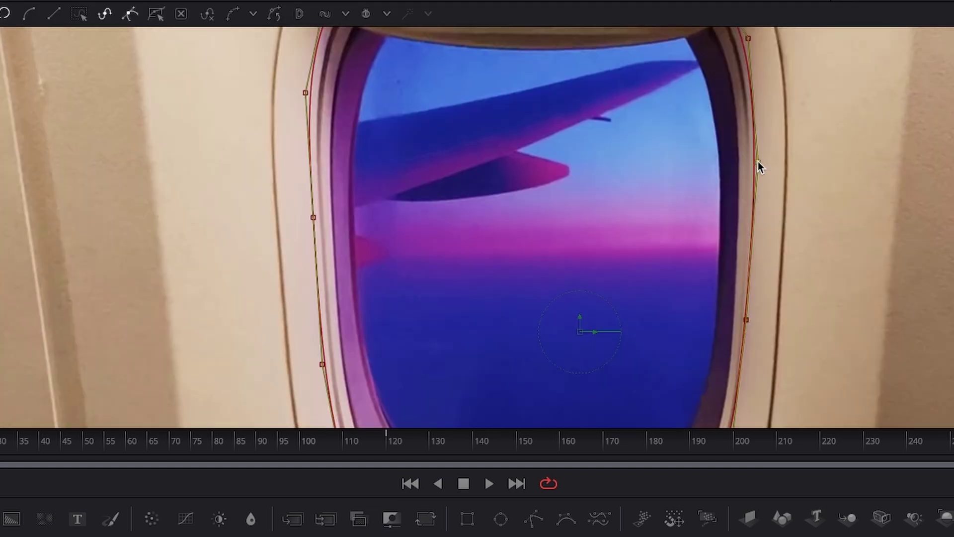
pyautogui.moveTo(723, 177); pyautogui.dragTo(720, 183)
pyautogui.moveTo(682, 153); pyautogui.dragTo(681, 160)
pyautogui.moveTo(616, 141); pyautogui.dragTo(615, 150)
pyautogui.moveTo(523, 138); pyautogui.dragTo(525, 146)
pyautogui.moveTo(335, 187); pyautogui.dragTo(339, 190)
pyautogui.moveTo(312, 291); pyautogui.dragTo(307, 293)
# - Move the B-Spline points along the window's lower left side and bottom edge closer to its frame
pyautogui.moveTo(326, 418); pyautogui.dragTo(368, 261)
pyautogui.moveTo(363, 258); pyautogui.dragTo(371, 265)
pyautogui.moveTo(376, 405); pyautogui.dragTo(392, 139)
pyautogui.moveTo(391, 141); pyautogui.dragTo(397, 145)
pyautogui.moveTo(413, 262); pyautogui.dragTo(418, 258)
pyautogui.moveTo(447, 315); pyautogui.dragTo(457, 308)
pyautogui.moveTo(545, 332); pyautogui.dragTo(547, 329)
pyautogui.moveTo(680, 333); pyautogui.dragTo(680, 326)
pyautogui.moveTo(763, 317); pyautogui.dragTo(760, 314)
pyautogui.moveTo(398, 146); pyautogui.dragTo(395, 147)
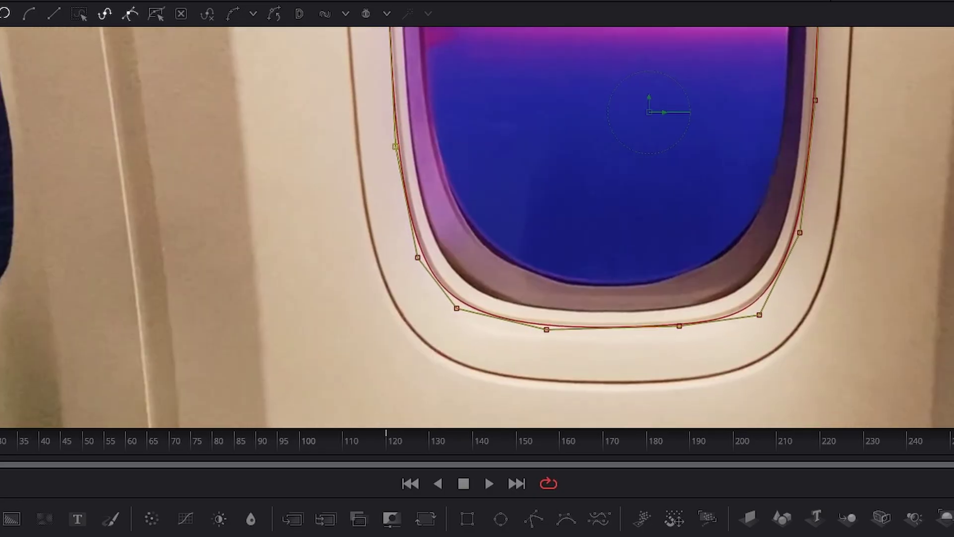
# - Move the B-Spline points along the window's bottom edge and lower right side closer to its frame
pyautogui.scroll(1, 648, 130)
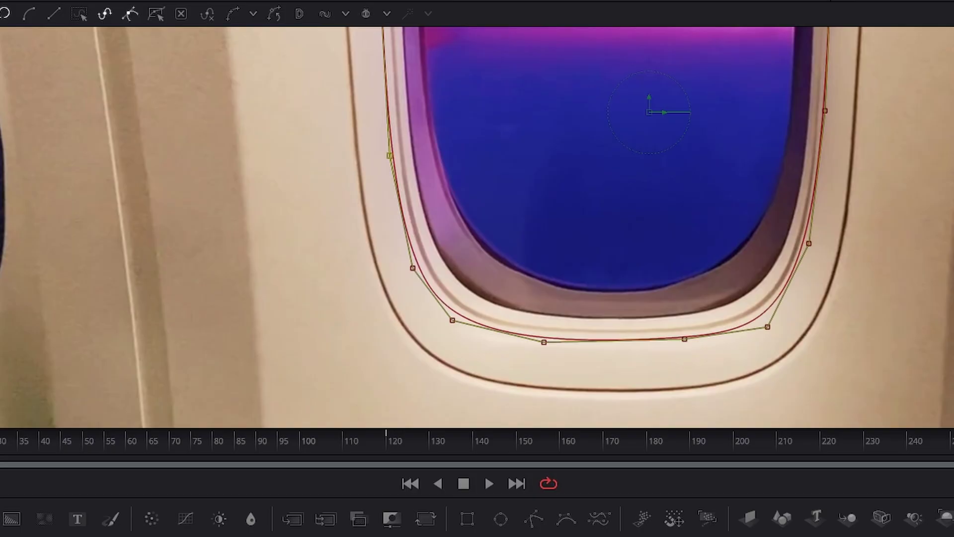
pyautogui.scroll(3, 694, 292)
pyautogui.moveTo(462, 370); pyautogui.dragTo(462, 357)
pyautogui.moveTo(679, 364); pyautogui.dragTo(679, 354)
pyautogui.moveTo(809, 345); pyautogui.dragTo(802, 333)
pyautogui.moveTo(872, 216); pyautogui.dragTo(869, 215)
# - Tighten the B-Spline points along the window's left side and upper left corner
pyautogui.moveTo(320, 334); pyautogui.dragTo(321, 326)
pyautogui.moveTo(257, 255); pyautogui.dragTo(269, 251)
pyautogui.moveTo(322, 326); pyautogui.dragTo(323, 326)
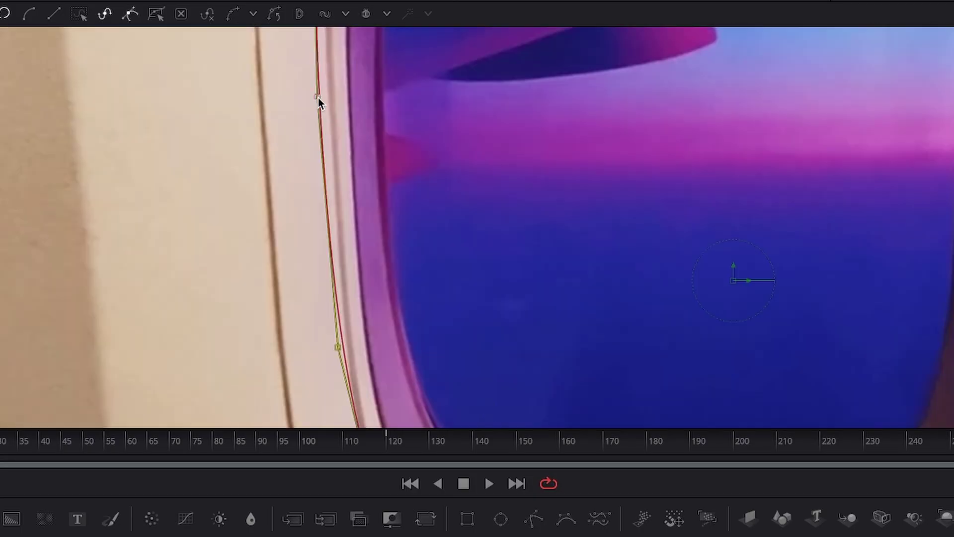
pyautogui.moveTo(343, 348); pyautogui.dragTo(341, 345)
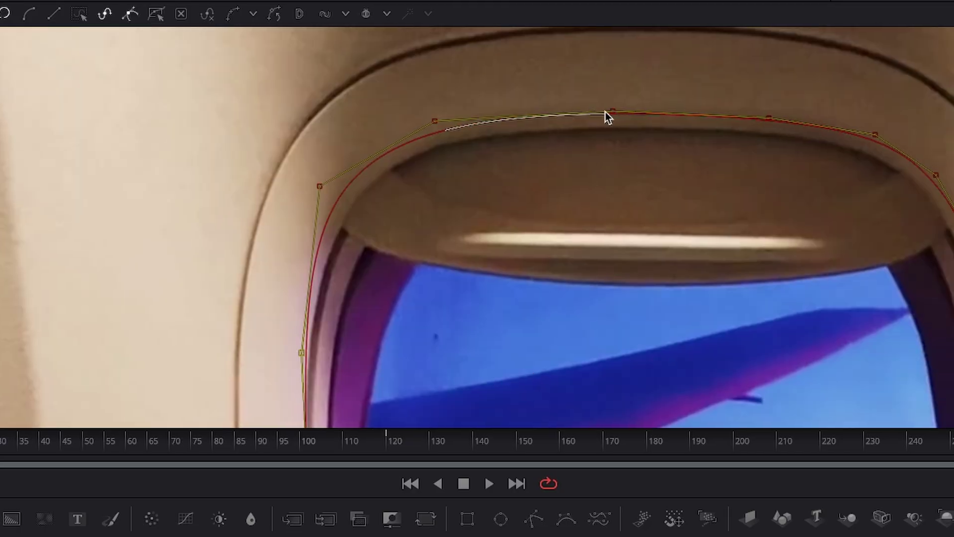
pyautogui.moveTo(437, 118); pyautogui.dragTo(435, 122)
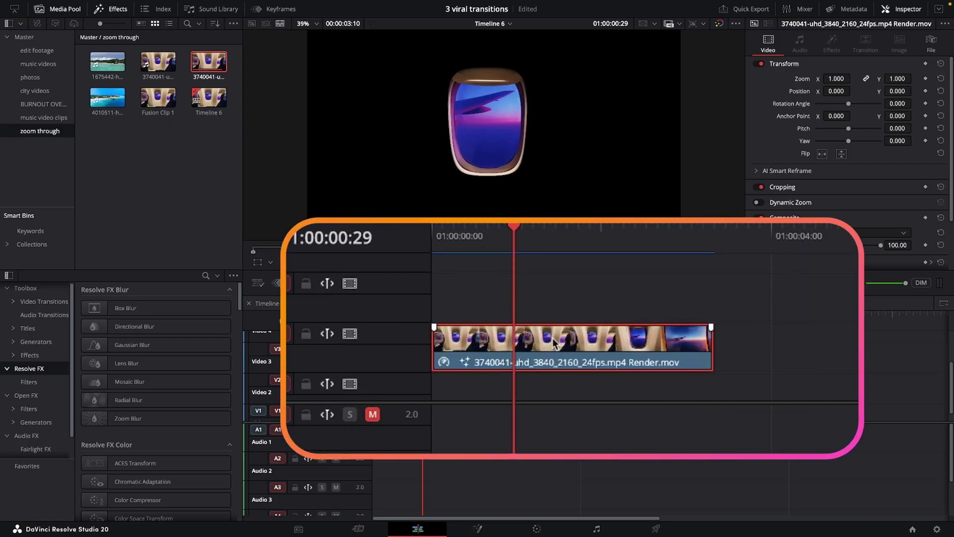
# - Duplicate the masked airplane clip onto the track above and invert the B-Spline mask of the upper copy in Fusion
pyautogui.moveTo(554, 333); pyautogui.dragTo(551, 303)
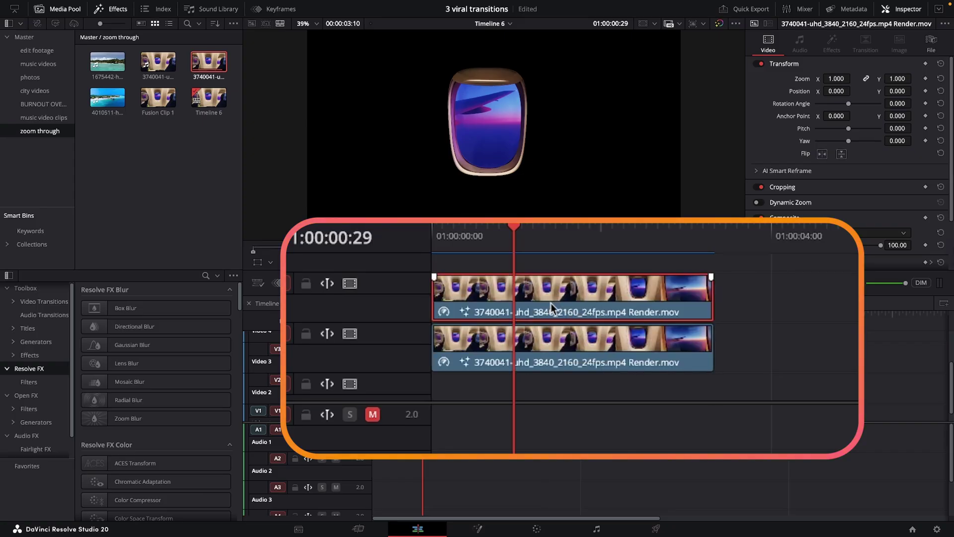
pyautogui.click(477, 529)
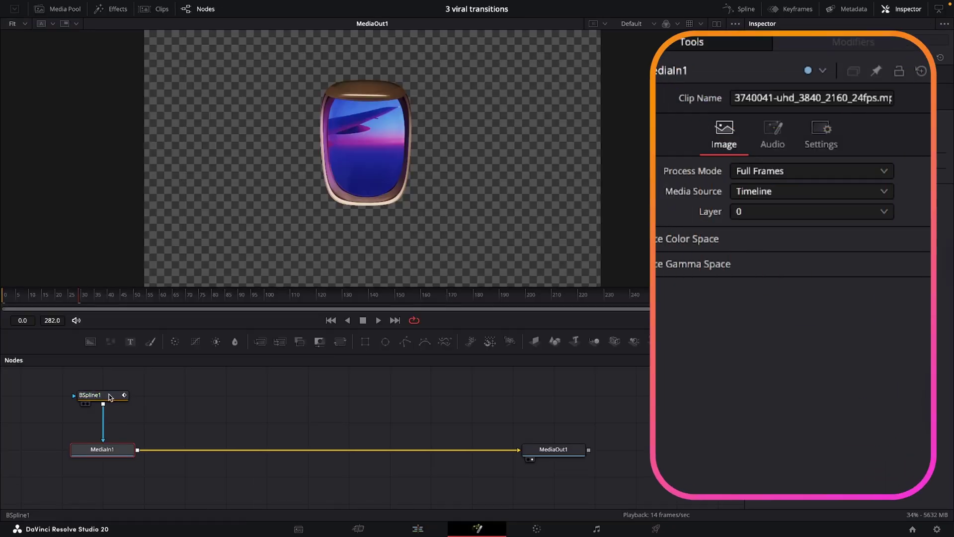
pyautogui.click(110, 395)
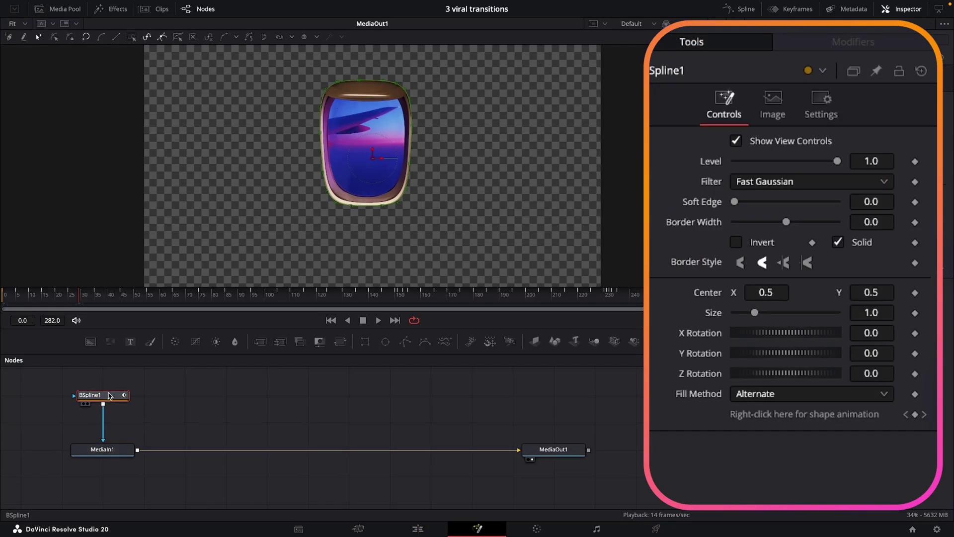
pyautogui.click(740, 241)
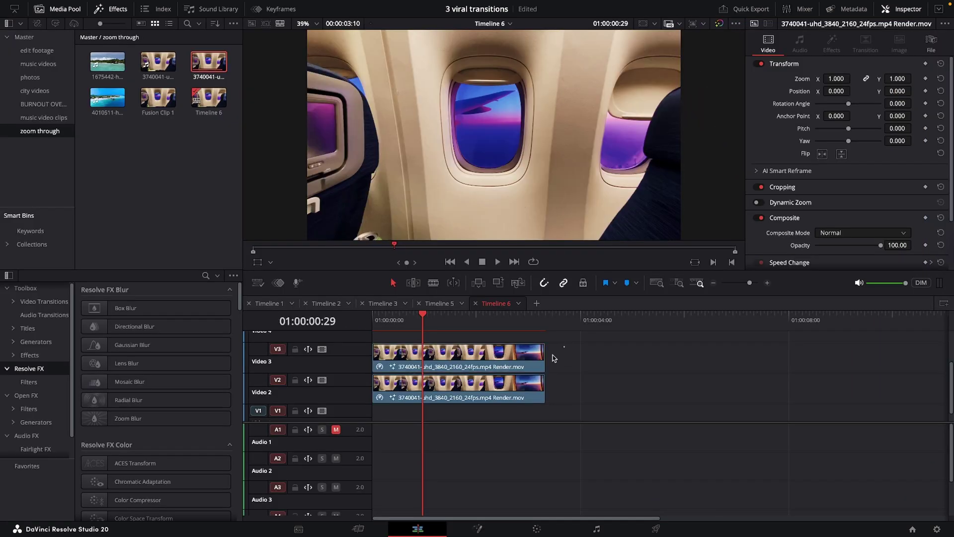
# - Combine the two stacked airplane clips into a new Fusion clip
pyautogui.moveTo(553, 358); pyautogui.dragTo(508, 396)
pyautogui.rightClick(490, 363)
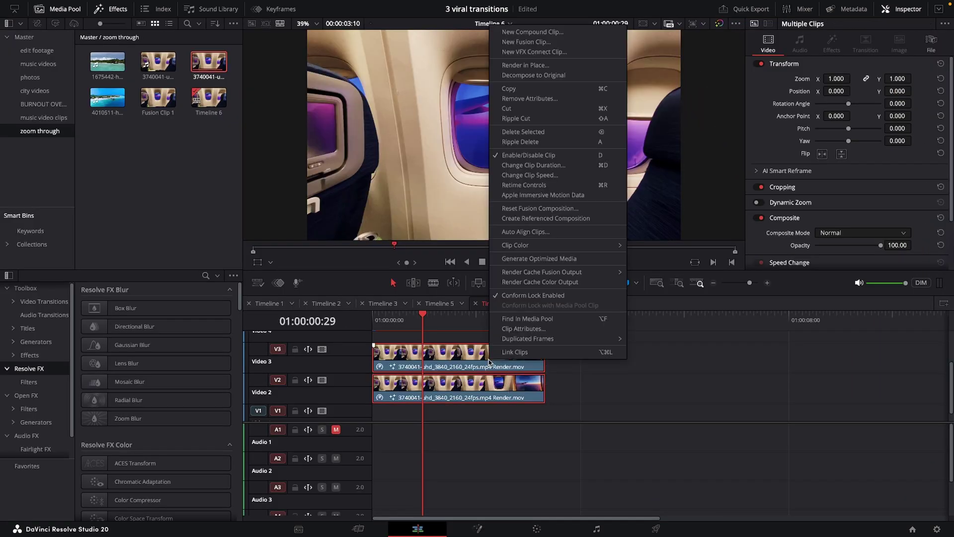
pyautogui.click(552, 43)
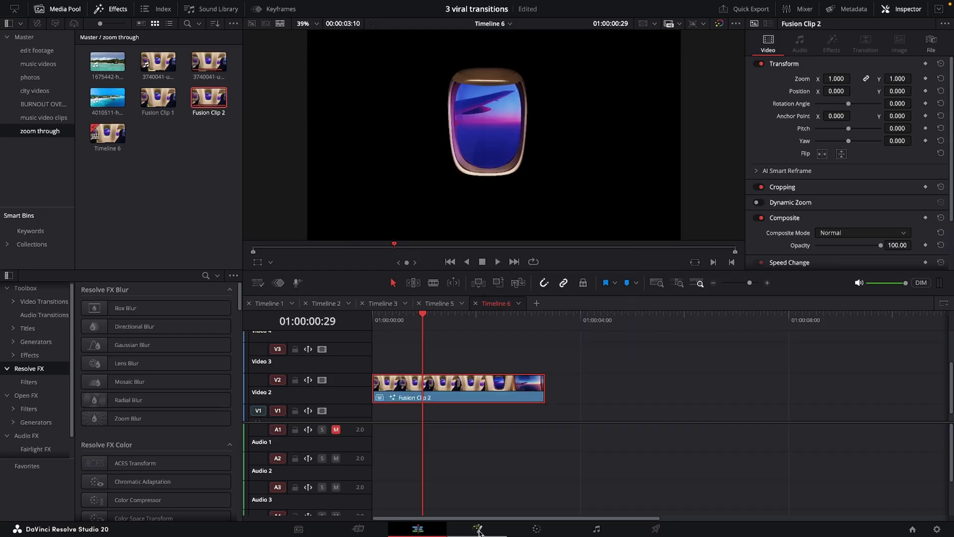
# - In the Fusion clip's composition, delete both Merge nodes, spread out the remaining nodes and connect Background1 directly to MediaOut1
pyautogui.click(477, 529)
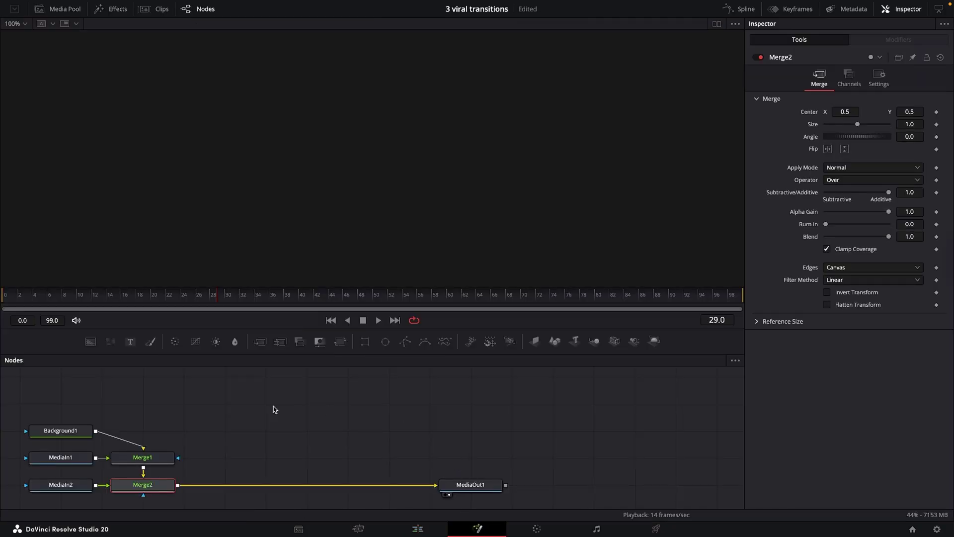
pyautogui.click(202, 419)
pyautogui.press('Delete')
pyautogui.moveTo(270, 411); pyautogui.dragTo(304, 498)
pyautogui.press('Delete')
pyautogui.moveTo(105, 396); pyautogui.dragTo(97, 463)
pyautogui.moveTo(153, 465); pyautogui.dragTo(577, 465)
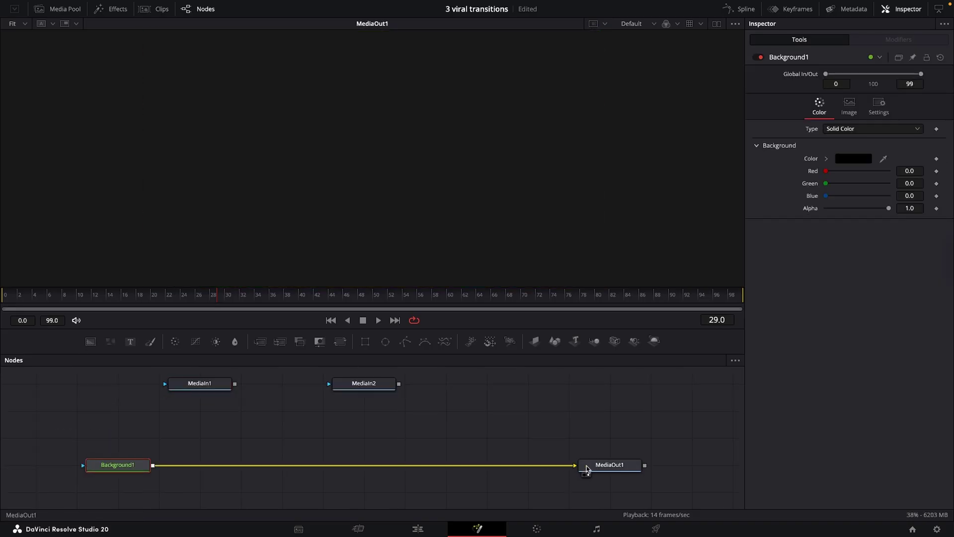
# - Set Background1's alpha to 0.0 and merge MediaIn1 and MediaIn2 over it one after the other
pyautogui.moveTo(846, 215); pyautogui.dragTo(761, 226)
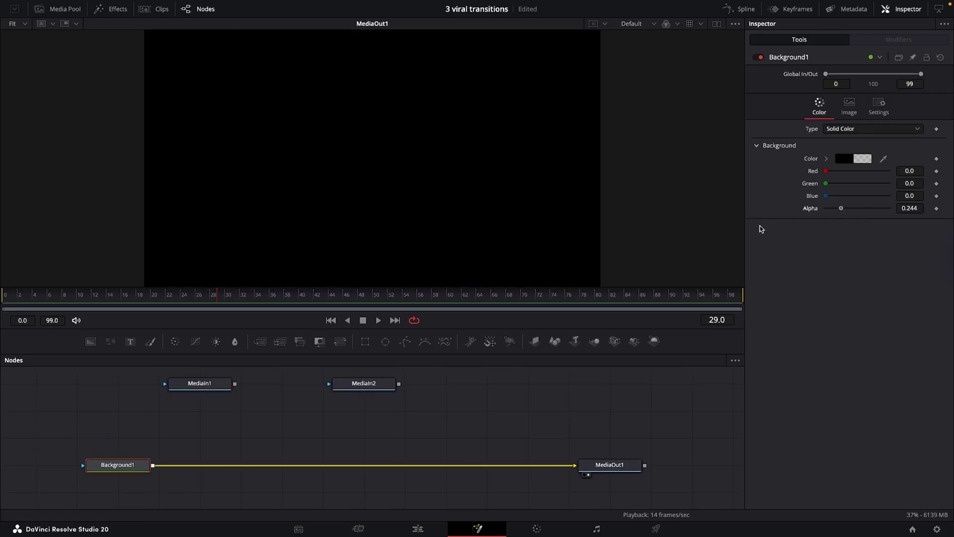
pyautogui.moveTo(235, 384); pyautogui.dragTo(171, 437)
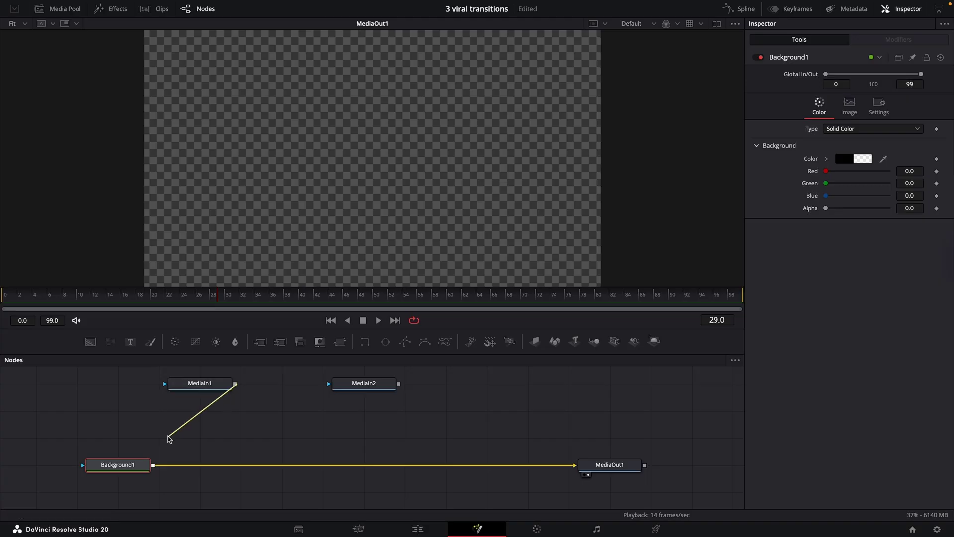
pyautogui.moveTo(154, 472); pyautogui.dragTo(153, 470)
pyautogui.moveTo(399, 385); pyautogui.dragTo(373, 402)
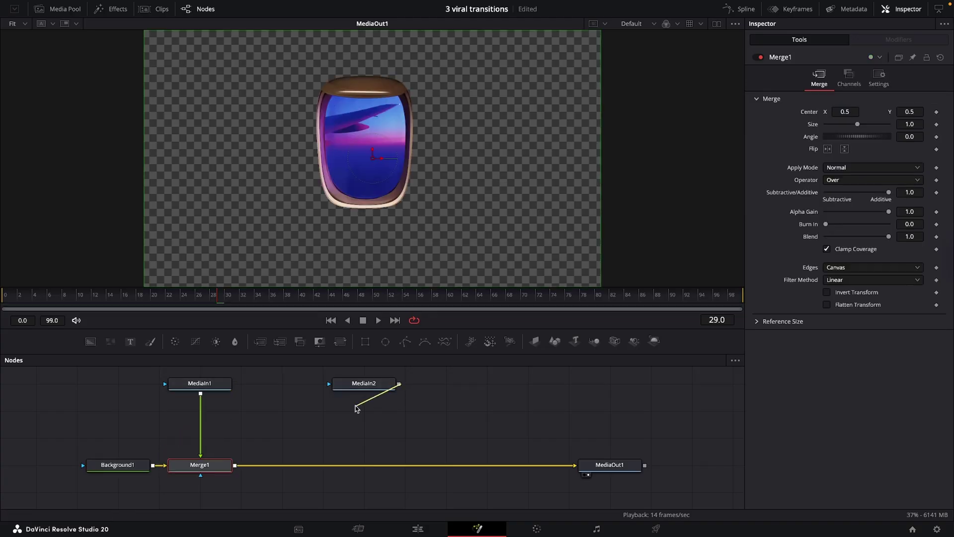
pyautogui.moveTo(263, 444); pyautogui.dragTo(236, 468)
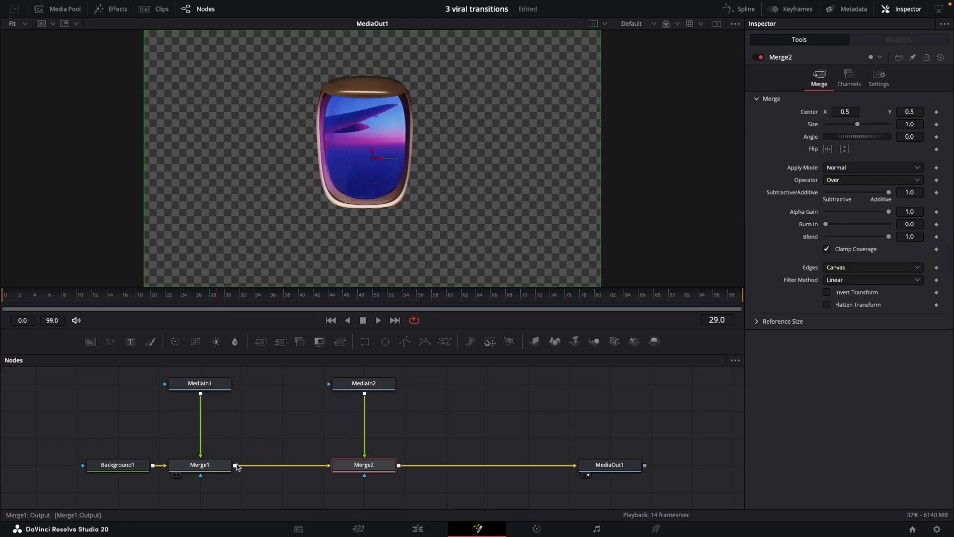
# - Add a Transform node after MediaIn1 and keyframe its Center at frame 40
pyautogui.moveTo(220, 297); pyautogui.dragTo(300, 306)
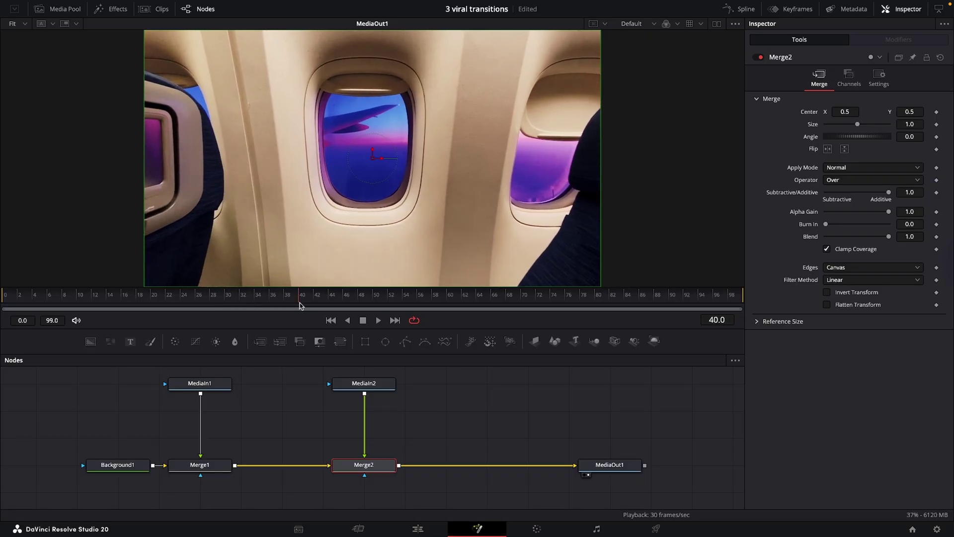
pyautogui.click(207, 390)
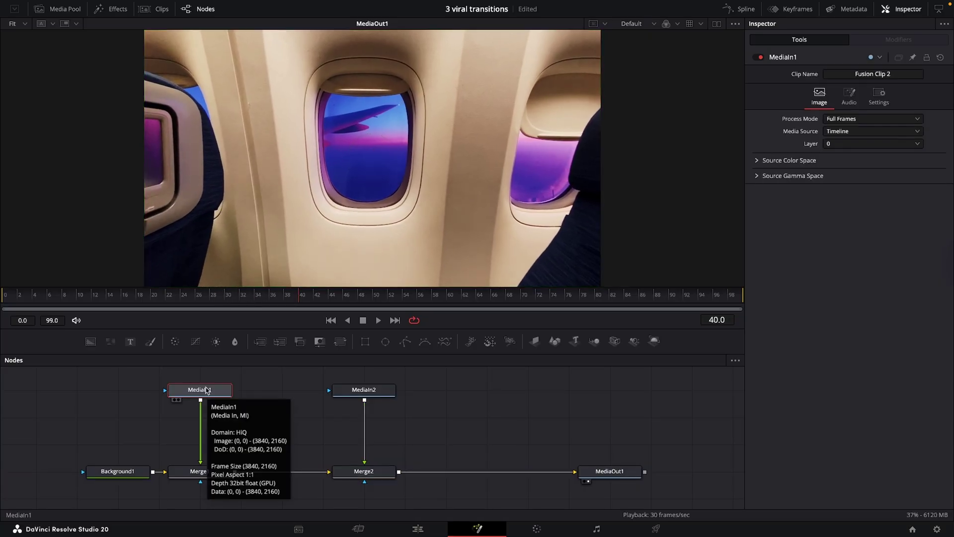
pyautogui.hotkey('shift', 'space')
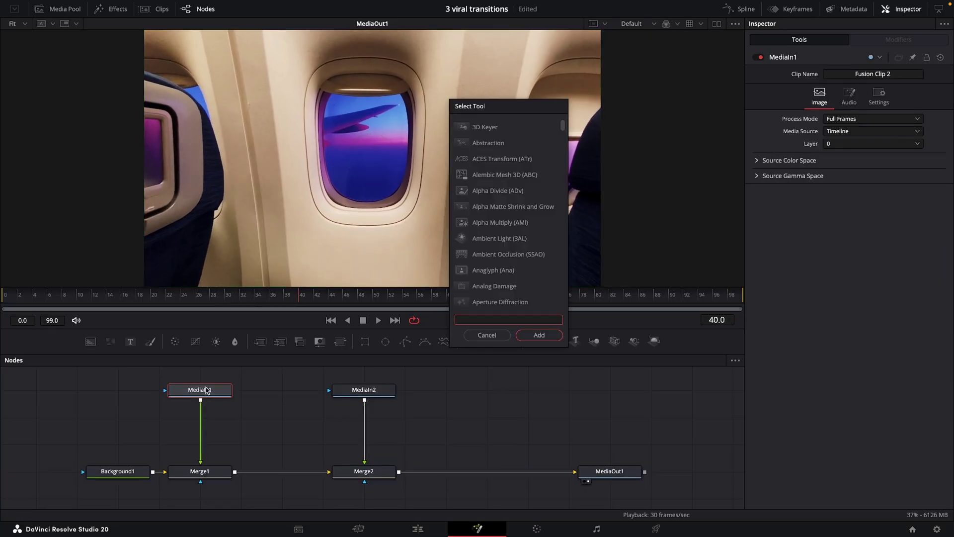
pyautogui.write('trans')
pyautogui.press('Return')
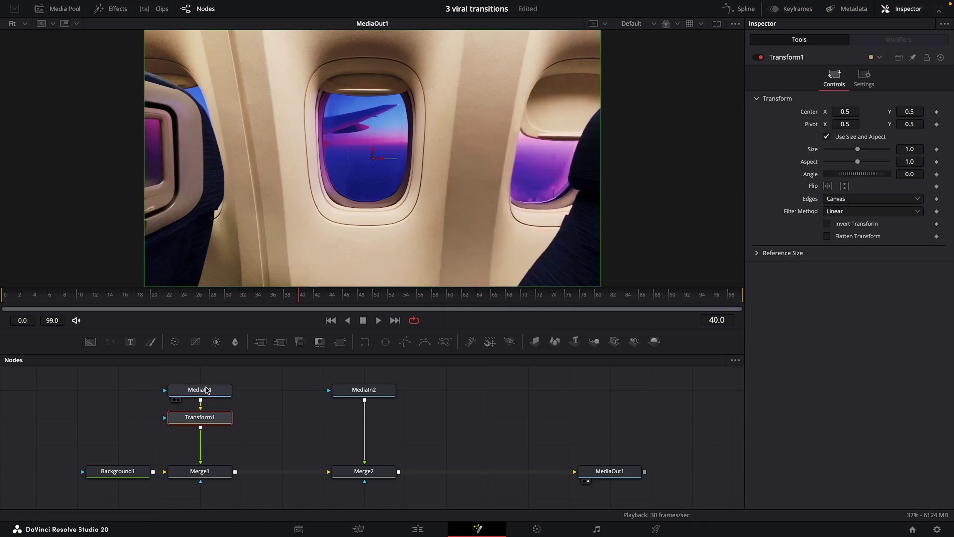
pyautogui.click(937, 113)
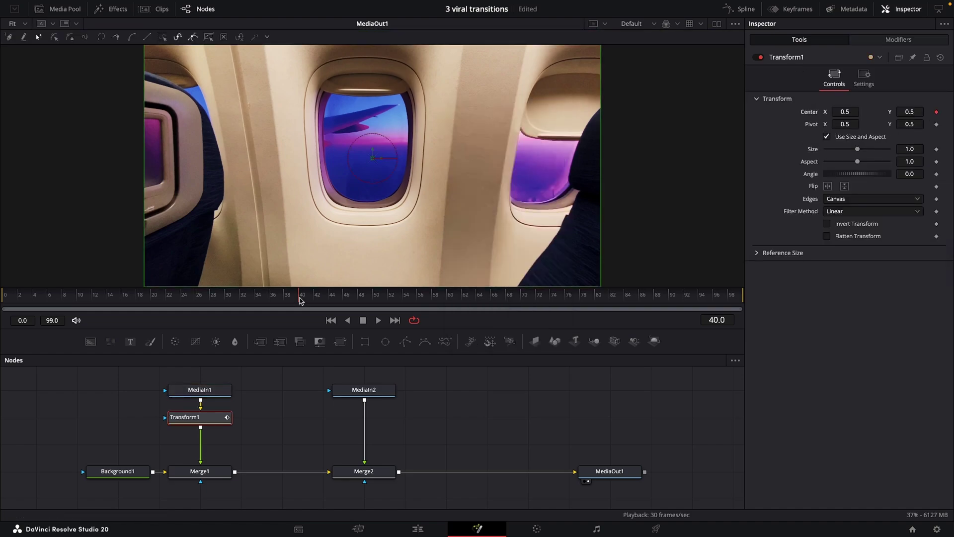
# - At frame 70, keyframe Transform1's Center and move the image straight down out of the frame, to about Y -1.27
pyautogui.moveTo(309, 301); pyautogui.dragTo(470, 302)
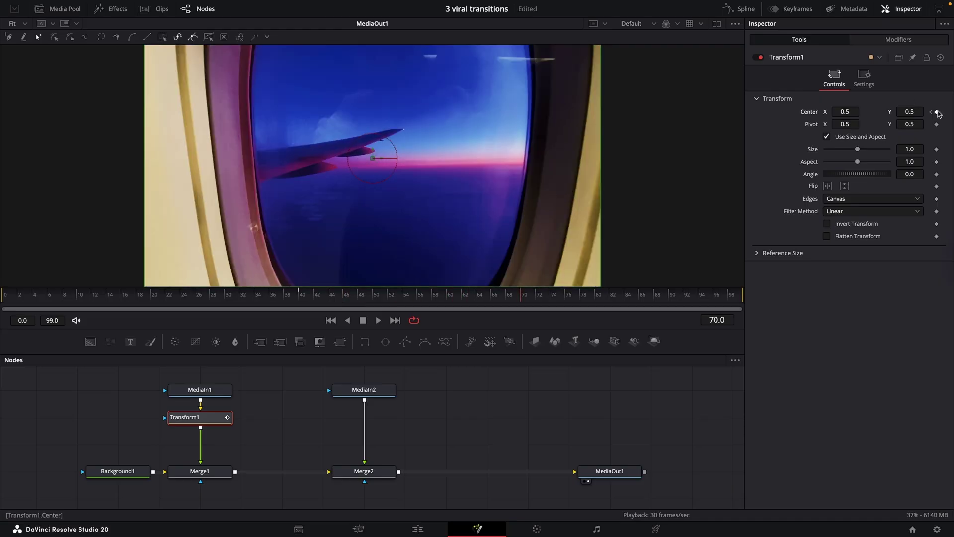
pyautogui.click(937, 112)
pyautogui.scroll(-2, 396, 158)
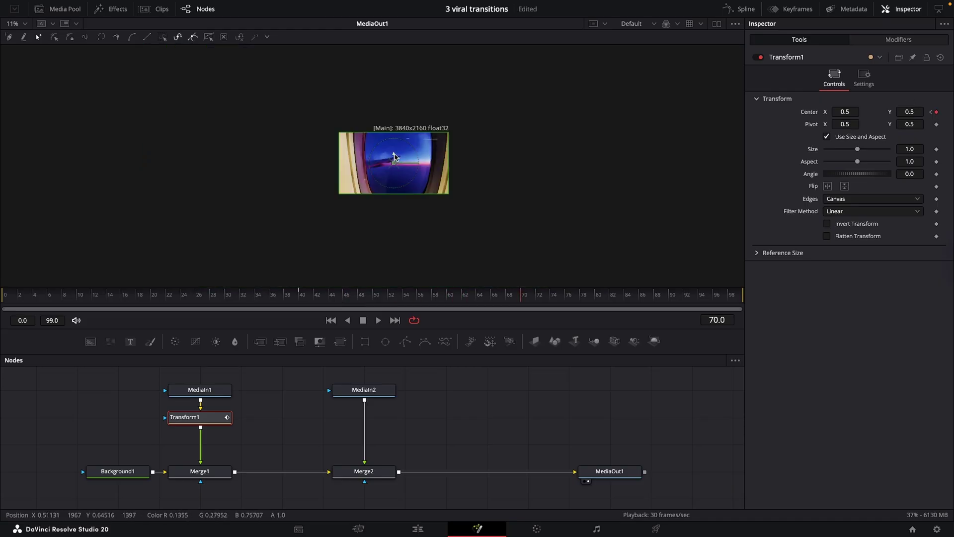
pyautogui.moveTo(395, 158); pyautogui.dragTo(432, 447)
pyautogui.moveTo(417, 361); pyautogui.dragTo(411, 273)
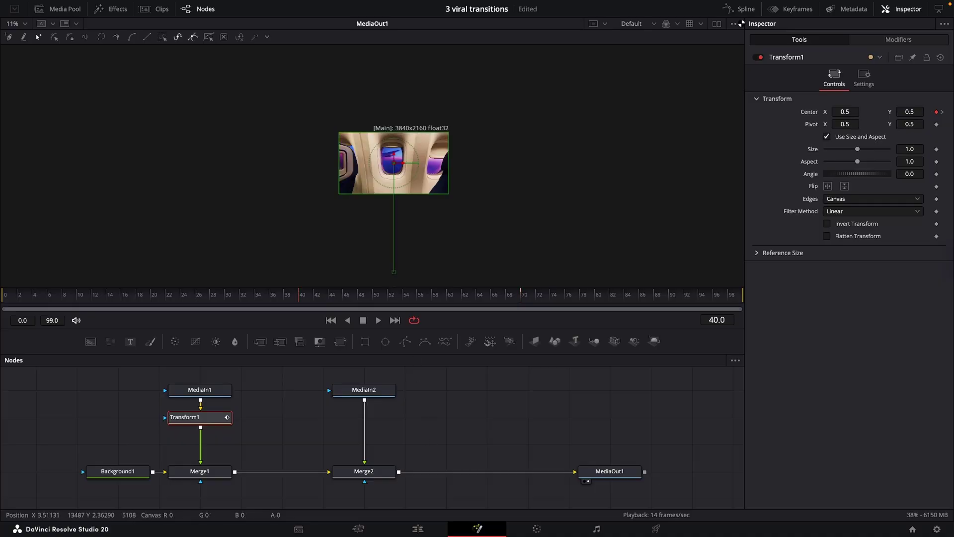
# - Apply In Quadratic easing to the displacement curve of Transform1's Center in the spline editor
pyautogui.click(740, 7)
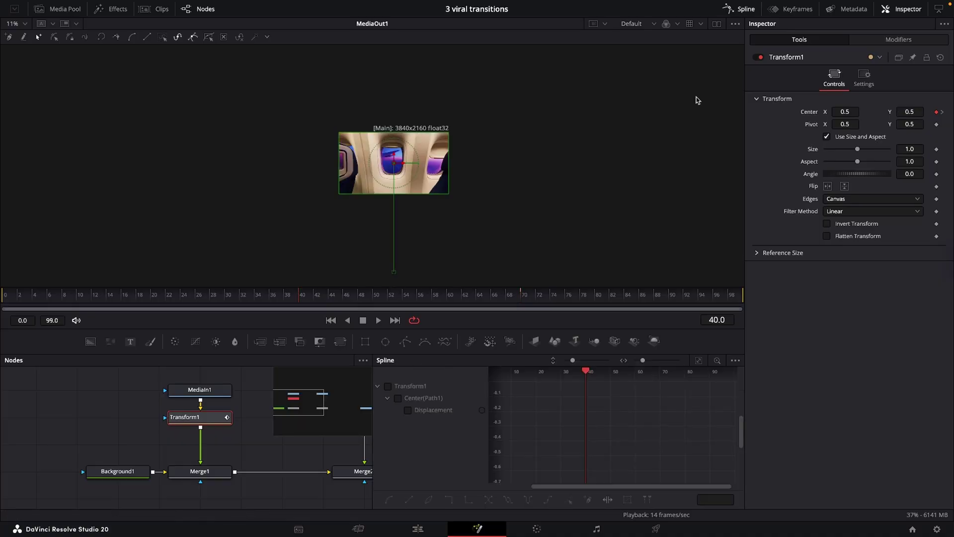
pyautogui.rightClick(551, 428)
pyautogui.moveTo(572, 280)
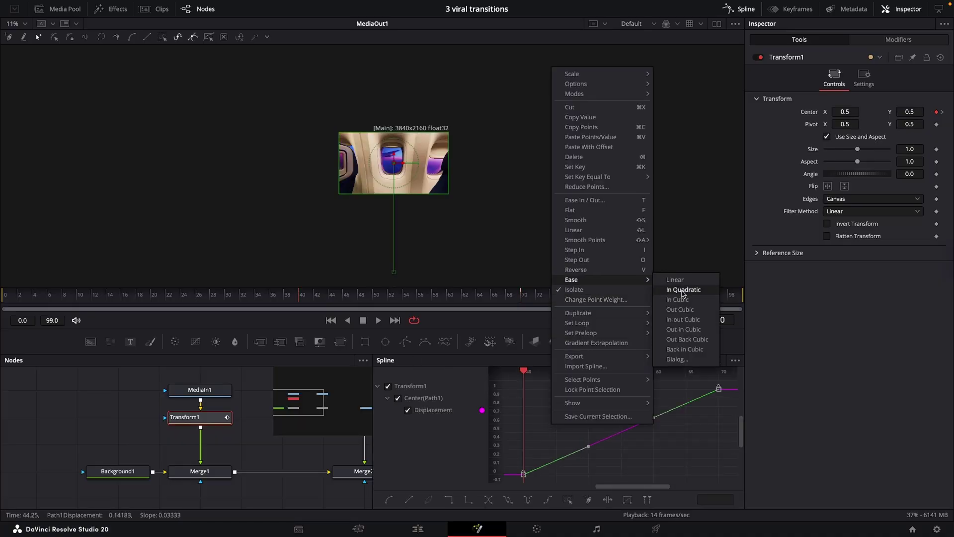
pyautogui.click(684, 292)
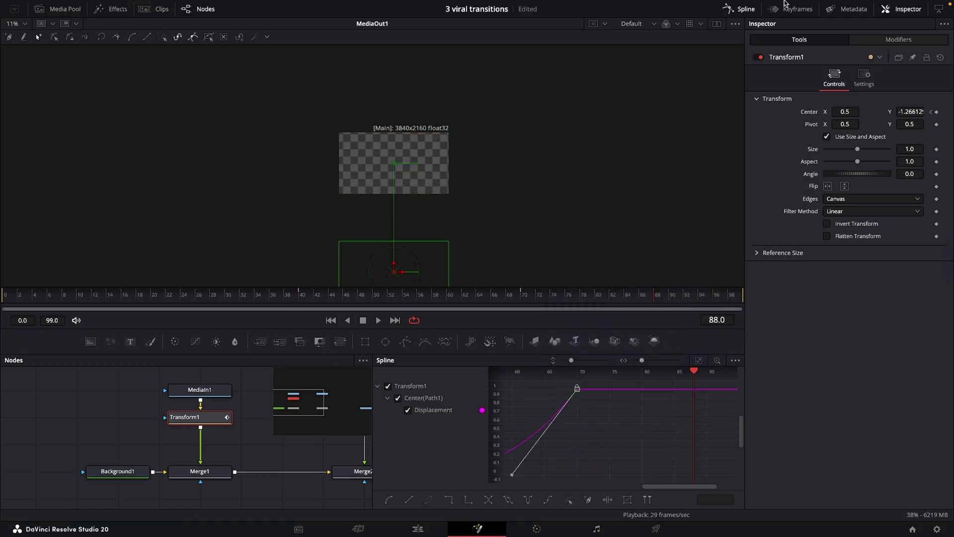
pyautogui.click(734, 11)
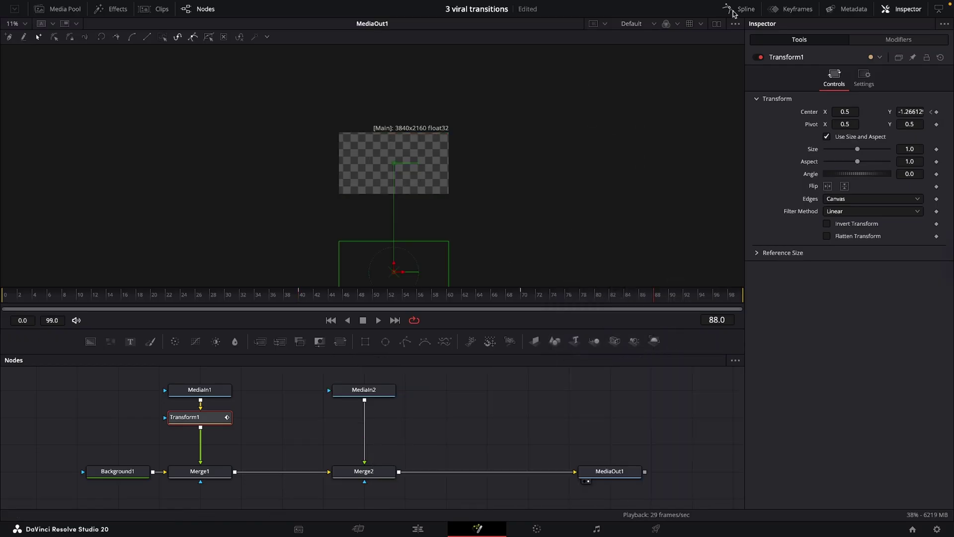
# - Shift Transform1's first displacement keyframe to about frame 42, with the last one at frame 70, and play back the movement
pyautogui.click(792, 10)
pyautogui.moveTo(583, 404); pyautogui.dragTo(688, 401)
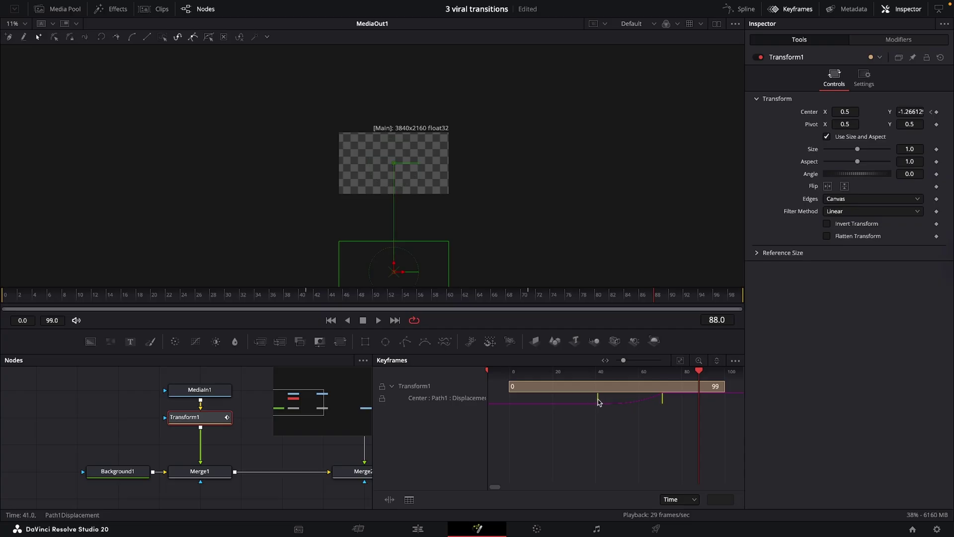
pyautogui.click(663, 400)
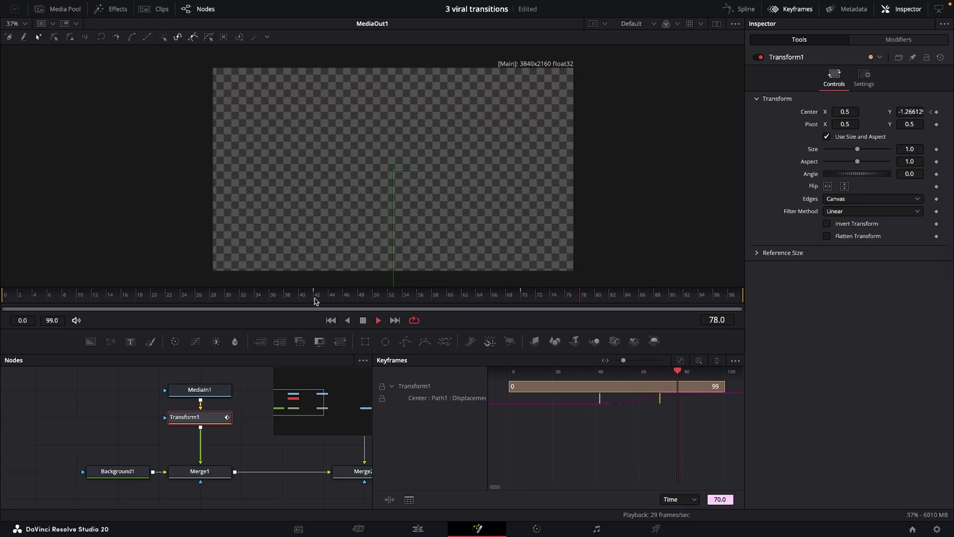
pyautogui.click(294, 299)
pyautogui.press('space')
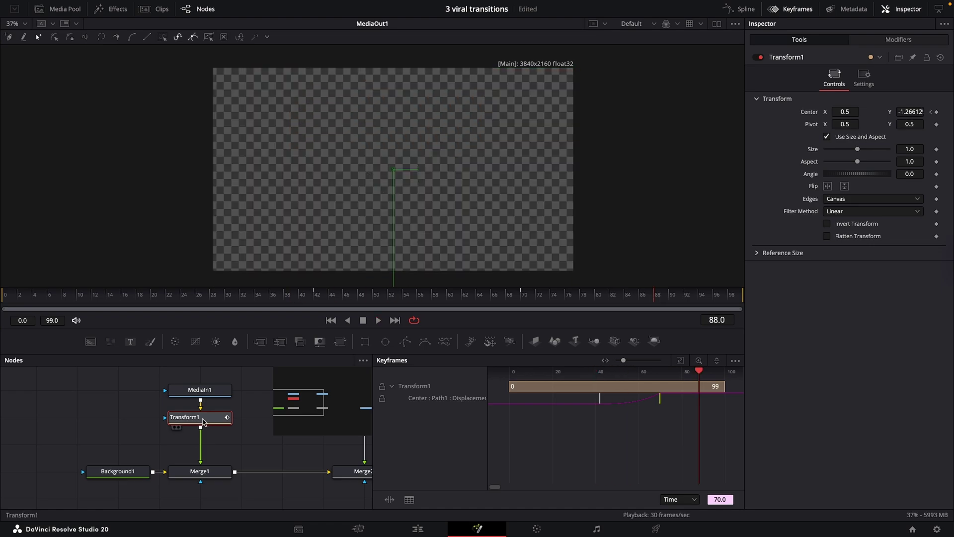
# - Enable Motion Blur on Transform1 and raise its quality
pyautogui.click(864, 79)
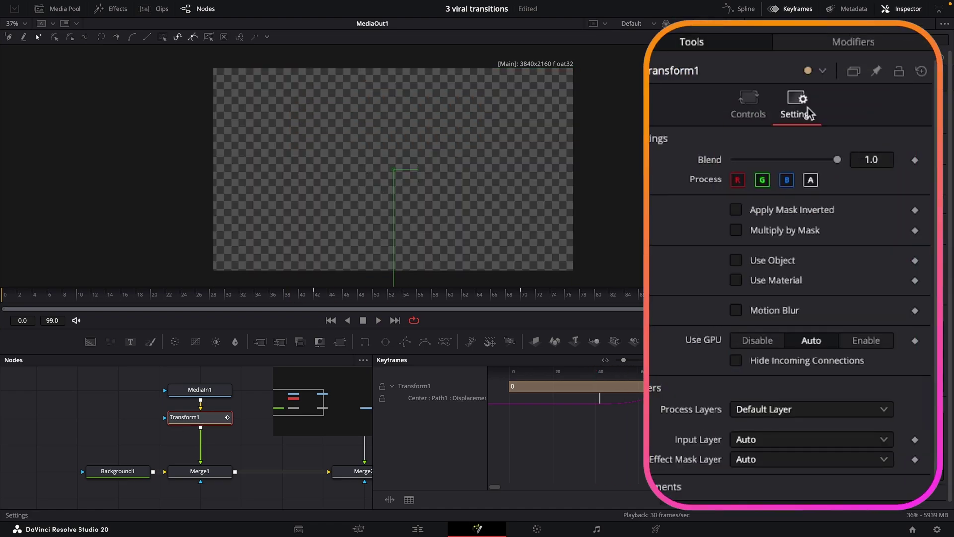
pyautogui.click(737, 311)
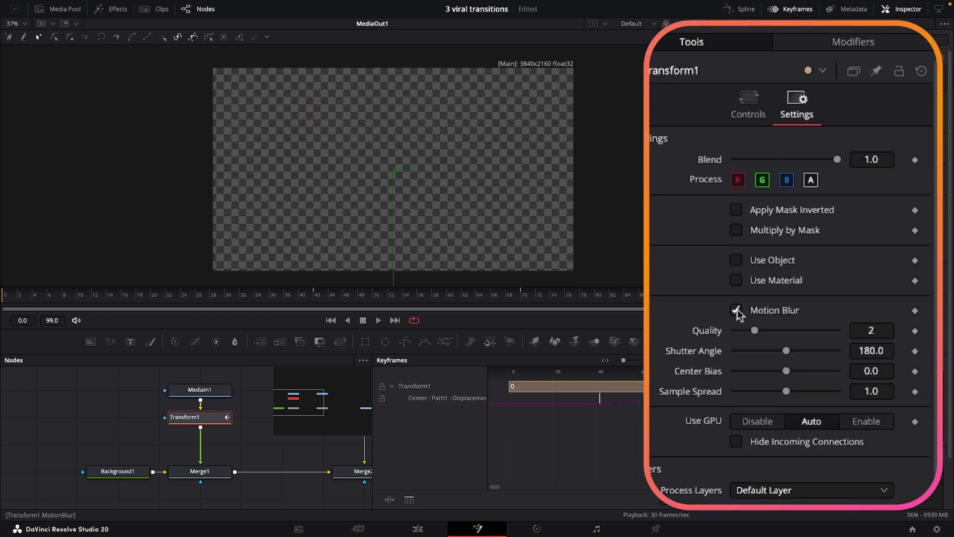
pyautogui.moveTo(755, 331); pyautogui.dragTo(867, 336)
# - Play back the window transition and scrub through it on the timeline
pyautogui.press('space')
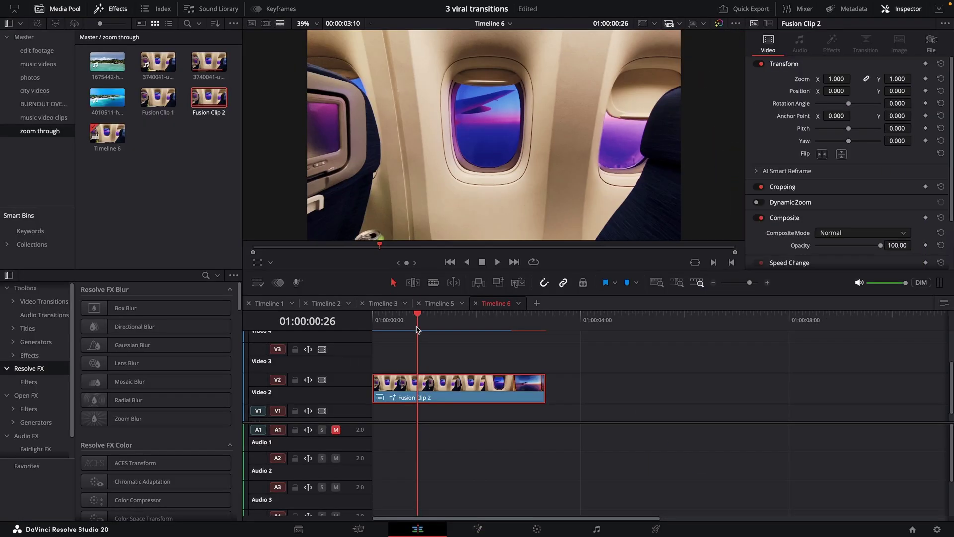
pyautogui.moveTo(418, 330); pyautogui.dragTo(449, 327)
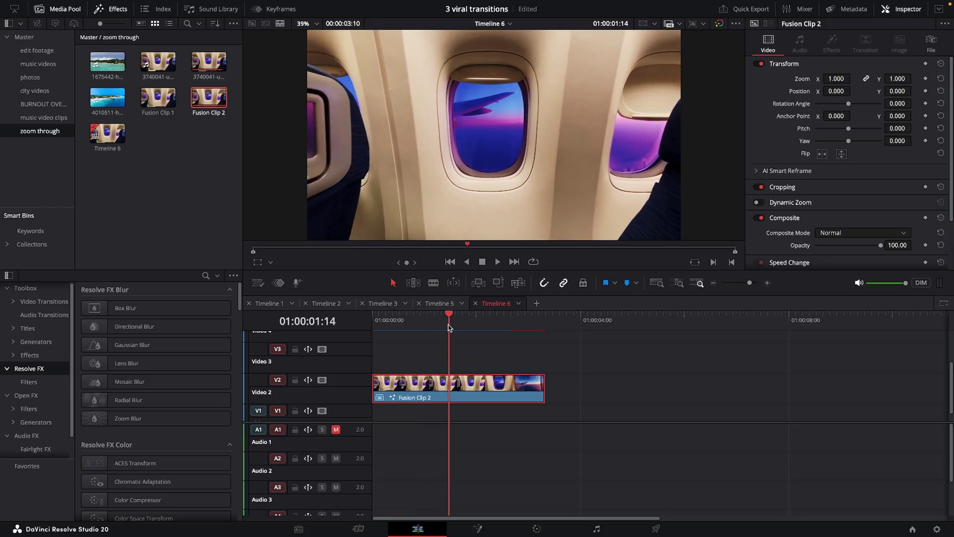
pyautogui.press('space')
# - Duplicate Fusion Clip 2 onto Video 3 and trim the copy to run from 01:00:01:27 to about 01:00:02:12
pyautogui.moveTo(450, 384); pyautogui.dragTo(448, 363)
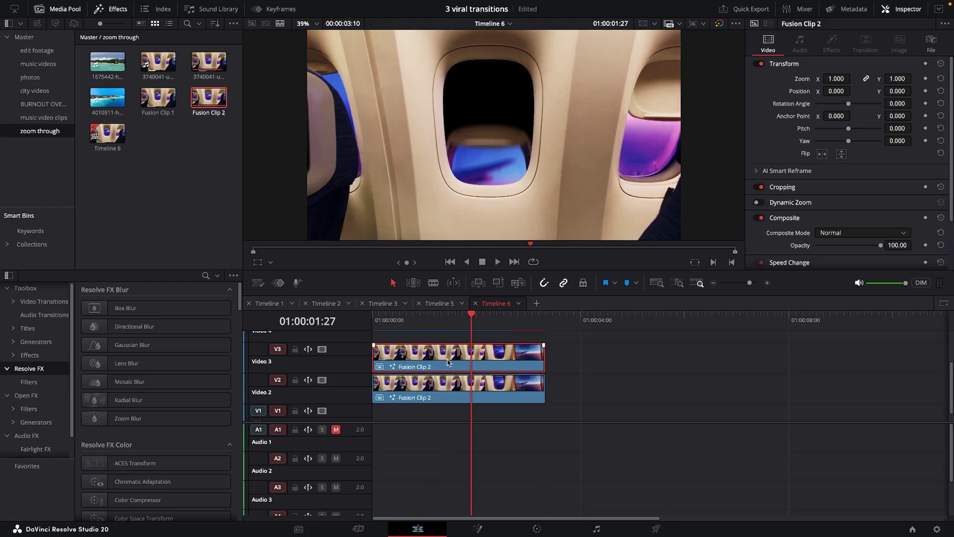
pyautogui.moveTo(370, 356); pyautogui.dragTo(471, 358)
pyautogui.click(495, 317)
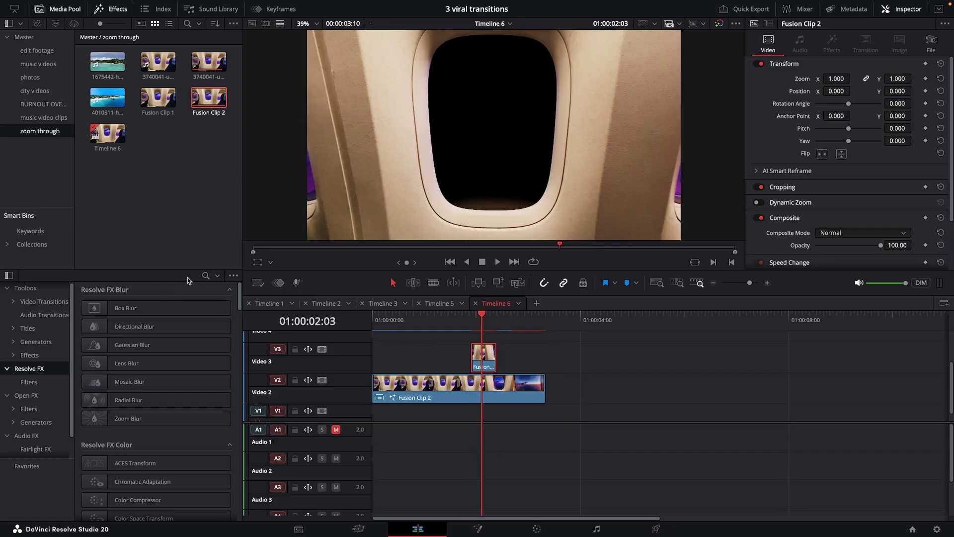
# - Search the effects for zoom and apply Zoom Blur to the short clip on Video 3
pyautogui.click(205, 275)
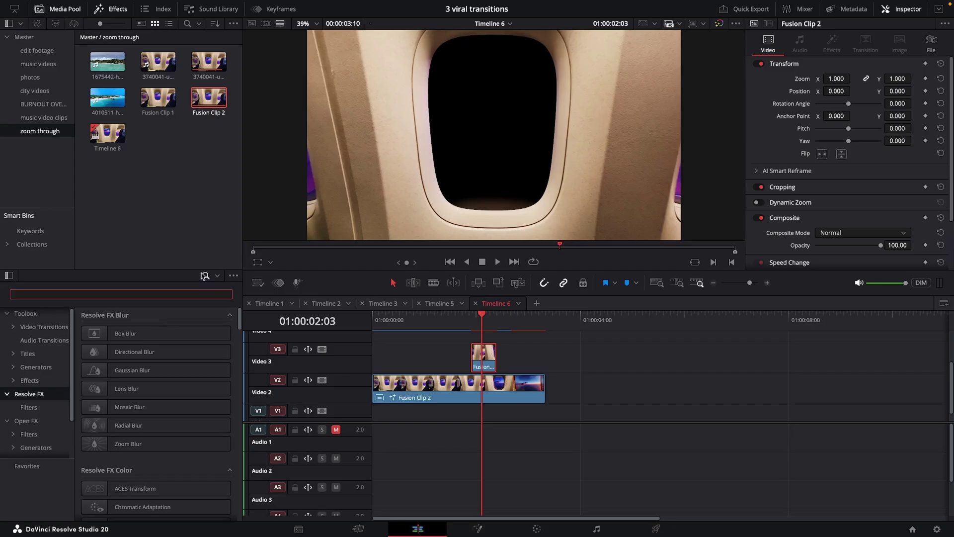
pyautogui.write('zoom')
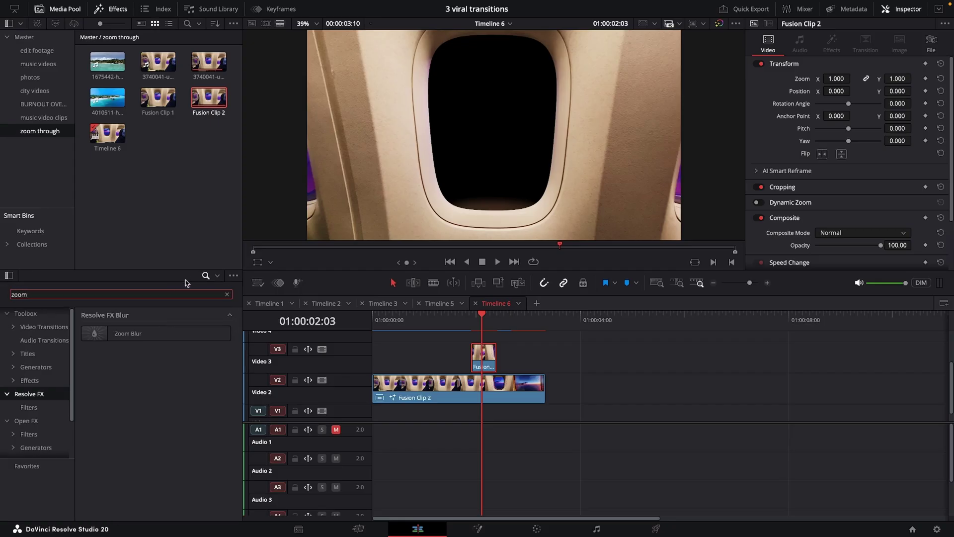
pyautogui.moveTo(171, 332); pyautogui.dragTo(487, 359)
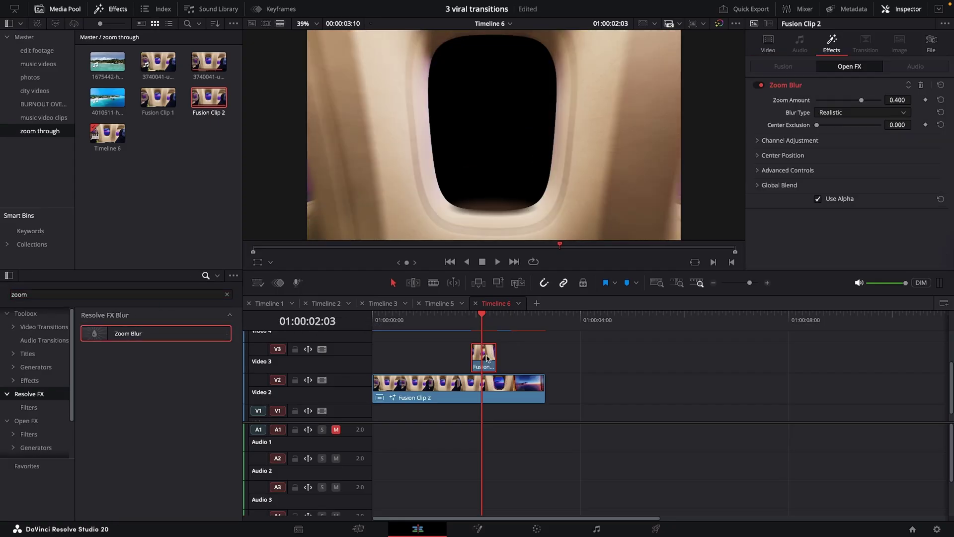
pyautogui.scroll(5, 487, 352)
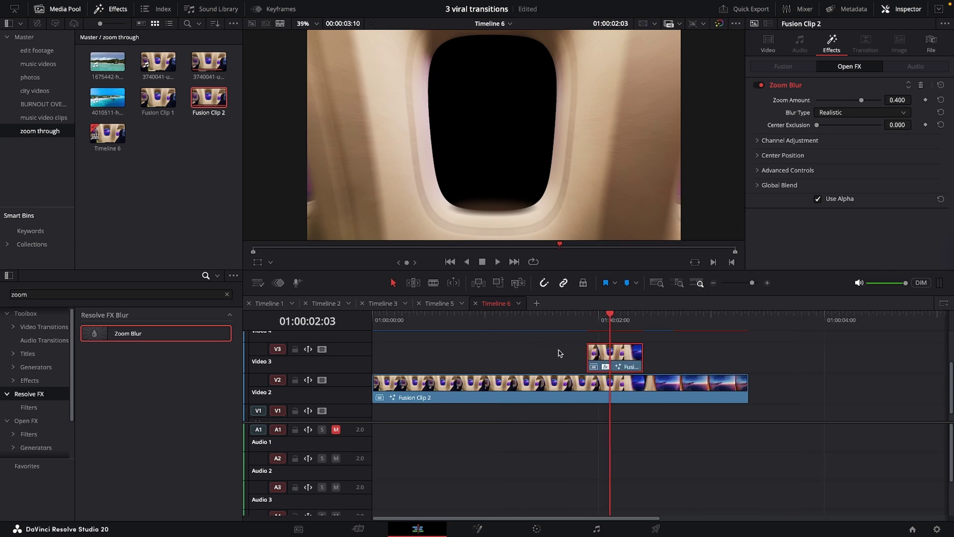
pyautogui.moveTo(587, 345); pyautogui.dragTo(588, 345)
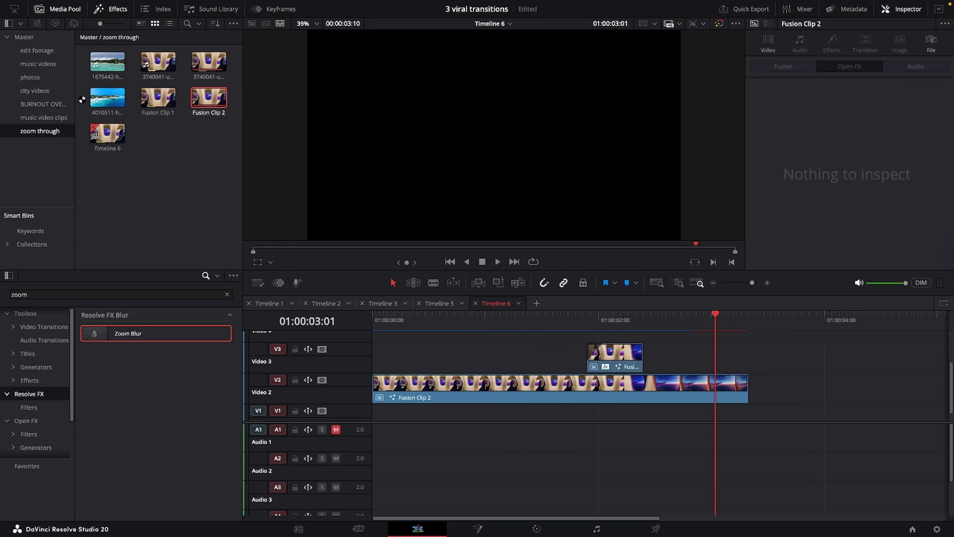
# - Place the first beach clip from the zoom through bin on Video 1, beneath the window transition
pyautogui.click(107, 61)
pyautogui.moveTo(107, 62); pyautogui.dragTo(597, 412)
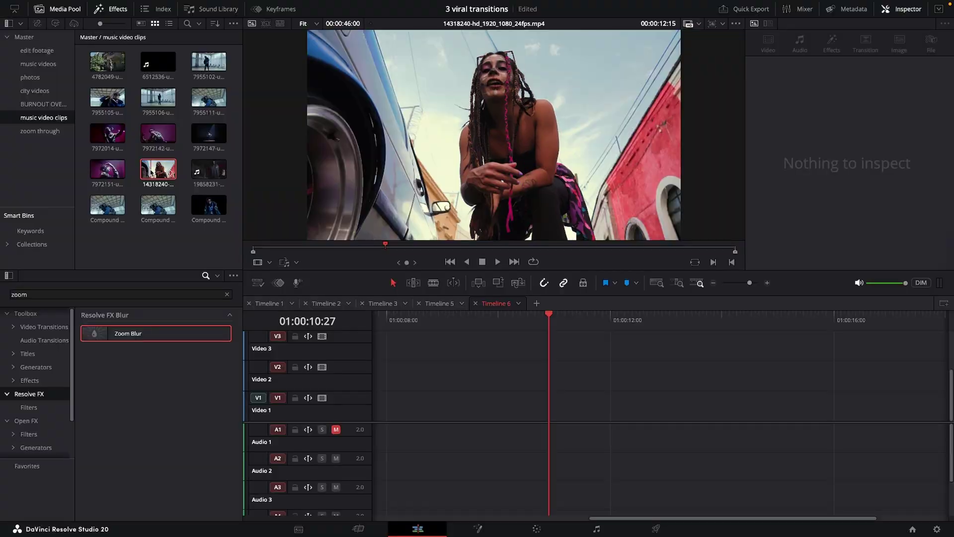
# - Place 14318240-hd_1920_1080_24fps.mp4 on Video 1 and 7955111-uhd_4096_2160_25fps.mp4 on Video 2 above it
pyautogui.moveTo(158, 169); pyautogui.dragTo(397, 427)
pyautogui.moveTo(209, 97); pyautogui.dragTo(465, 370)
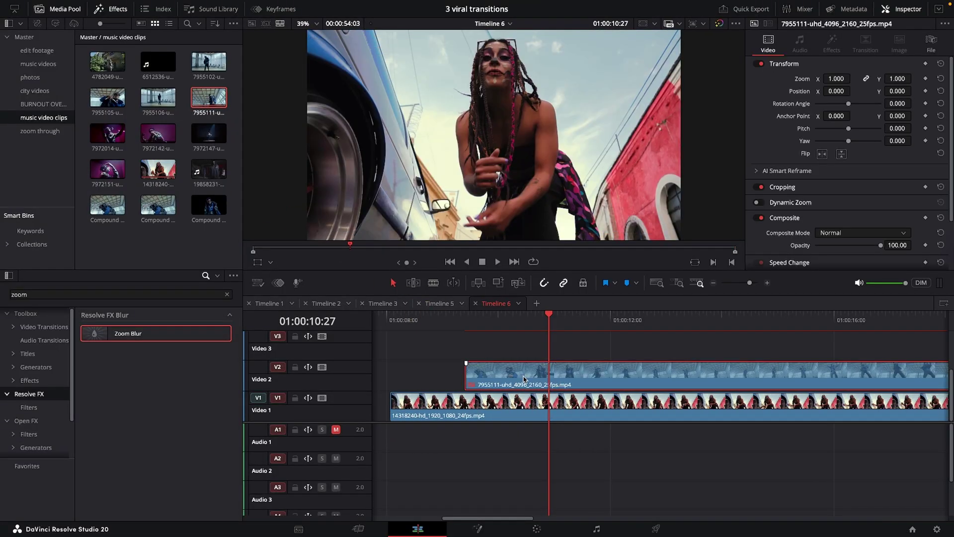
# - Move the Video 2 clip to start at about 01:00:39 and add a timeline marker at 01:00:41:10
pyautogui.press('space')
pyautogui.moveTo(768, 329); pyautogui.dragTo(836, 329)
pyautogui.hscroll(10, 666, 361)
pyautogui.scroll(-5, 602, 361)
pyautogui.moveTo(542, 325); pyautogui.dragTo(539, 324)
pyautogui.moveTo(406, 373); pyautogui.dragTo(786, 369)
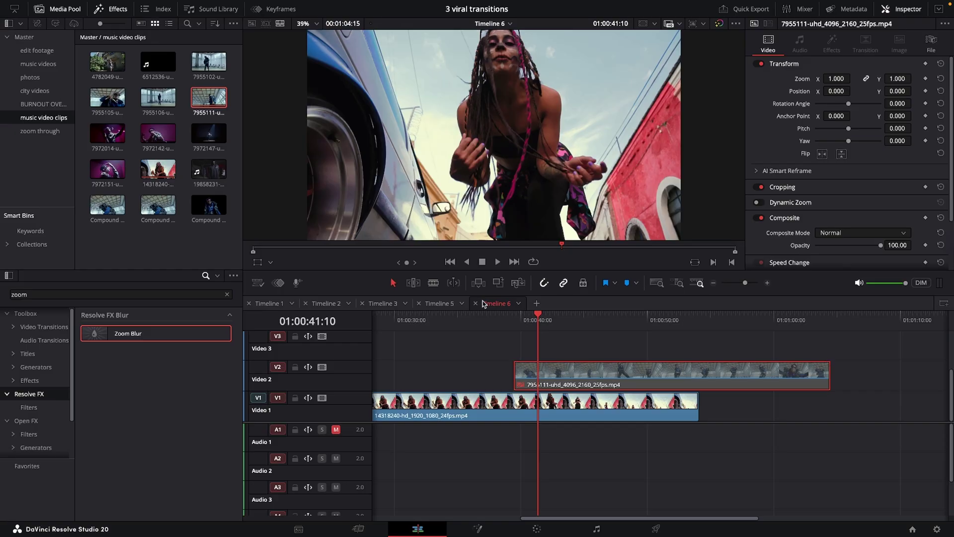
pyautogui.click(560, 339)
pyautogui.press('m')
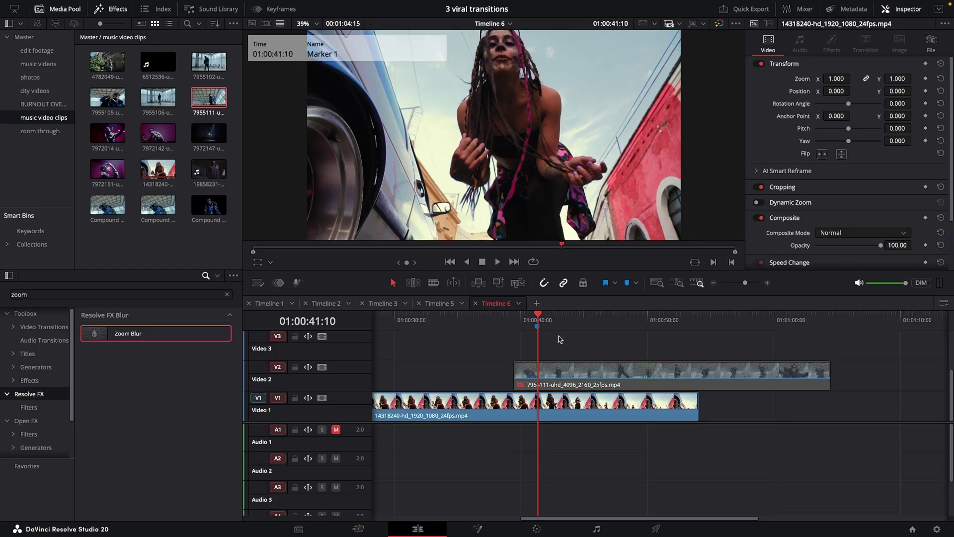
# - Enable the 7955111 clip on Video 2 and set its Zoom to 1.150
pyautogui.click(591, 371)
pyautogui.press('d')
pyautogui.moveTo(837, 79); pyautogui.dragTo(845, 79)
pyautogui.press('d')
# - Convert the scaled 7955111 clip on Video 2 into a compound clip
pyautogui.rightClick(580, 371)
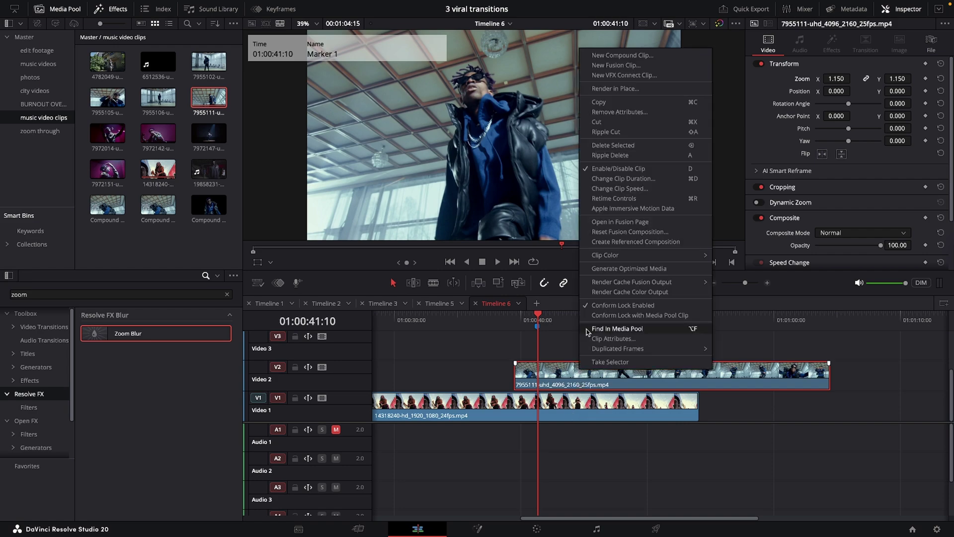
pyautogui.click(622, 56)
# - Trim the compound clip's start to 01:00:40:16 and duplicate it onto Video 3
pyautogui.moveTo(522, 321); pyautogui.dragTo(526, 321)
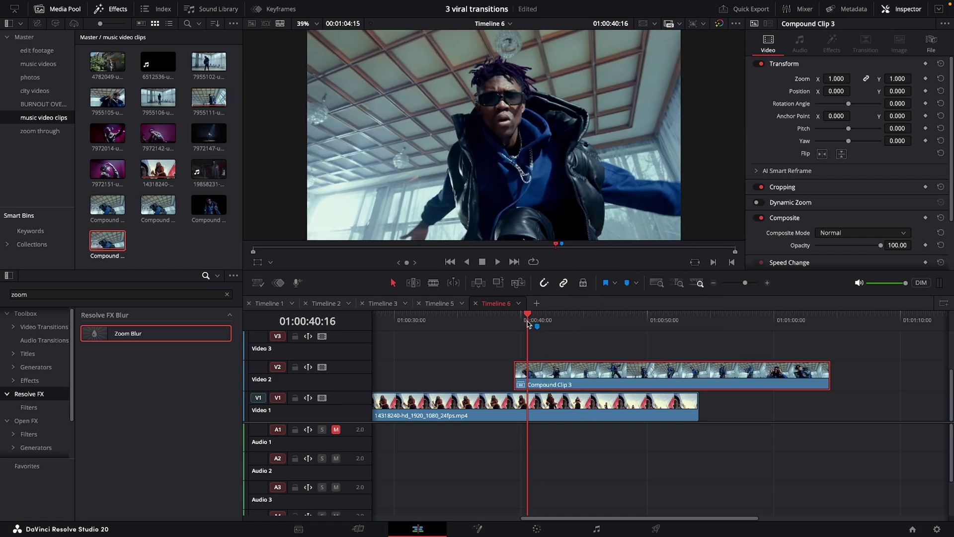
pyautogui.moveTo(516, 374); pyautogui.dragTo(546, 353)
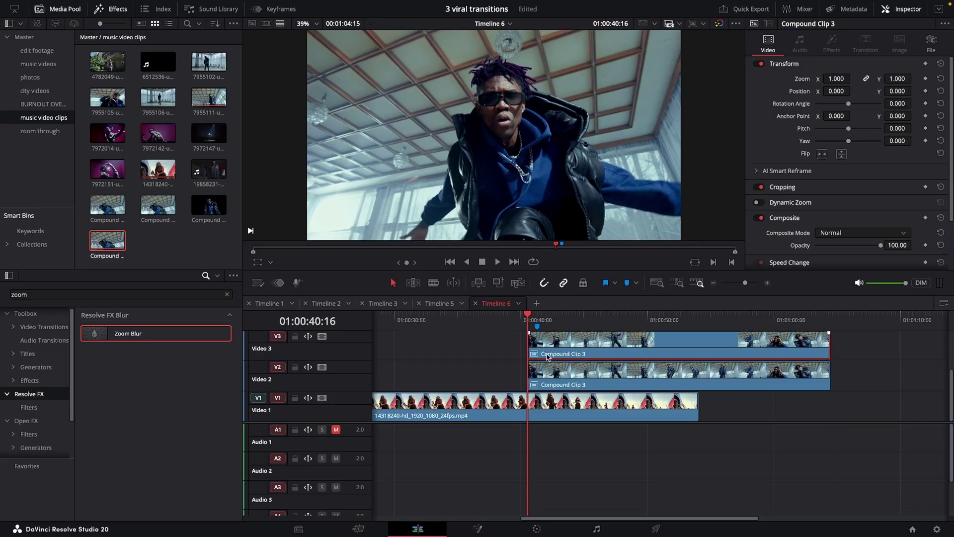
# - Turn the Video 3 compound clip into a freeze frame and disable the copy on Video 2
pyautogui.rightClick(543, 344)
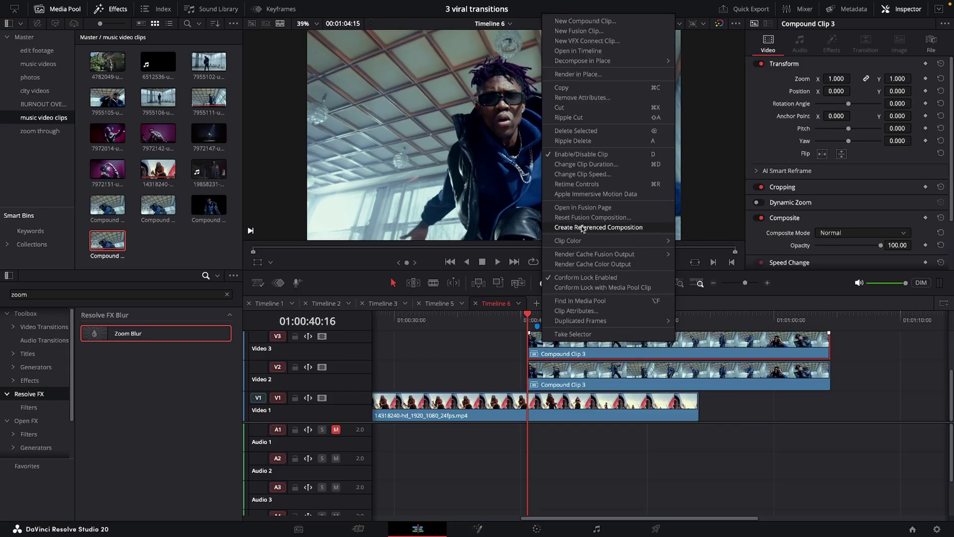
pyautogui.click(597, 230)
pyautogui.click(720, 234)
pyautogui.click(757, 309)
pyautogui.click(557, 379)
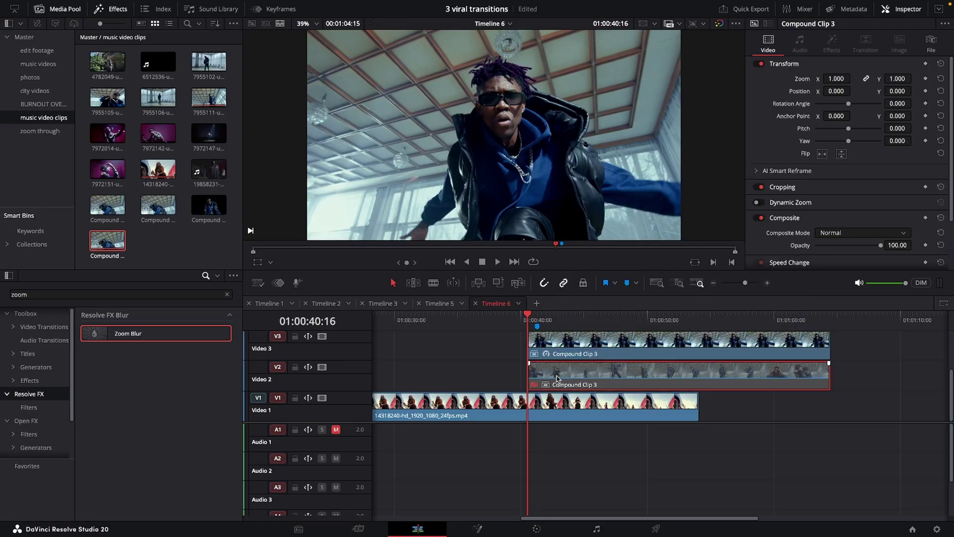
pyautogui.click(566, 318)
# - Open the frozen clip in Fusion, trace a closed B-spline mask around the man and connect it to MediaIn1
pyautogui.click(579, 347)
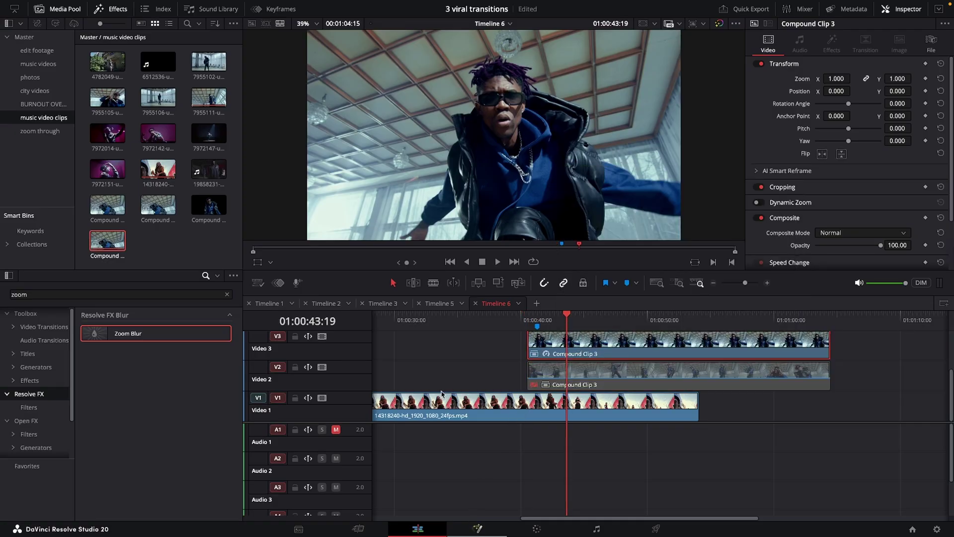
pyautogui.hotkey('shift', '5')
pyautogui.moveTo(396, 368); pyautogui.dragTo(243, 389)
pyautogui.moveTo(243, 390); pyautogui.dragTo(211, 387)
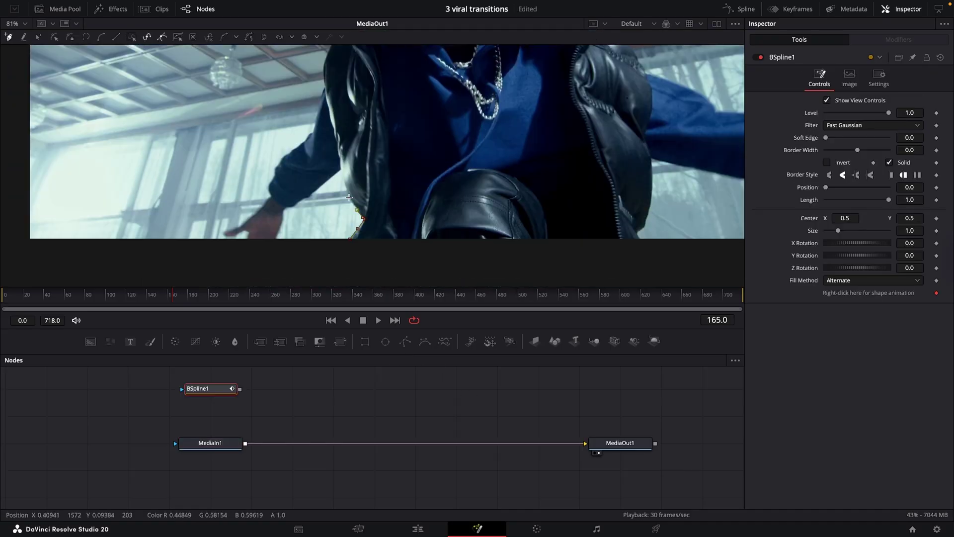
pyautogui.click(341, 169)
pyautogui.click(285, 207)
pyautogui.click(254, 259)
pyautogui.click(226, 232)
pyautogui.click(271, 198)
pyautogui.click(301, 144)
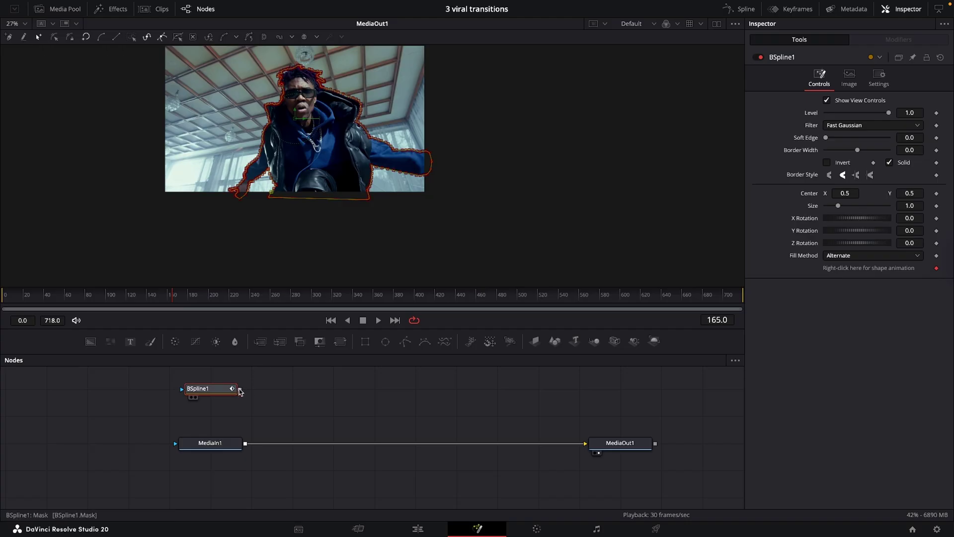
pyautogui.moveTo(240, 392); pyautogui.dragTo(209, 443)
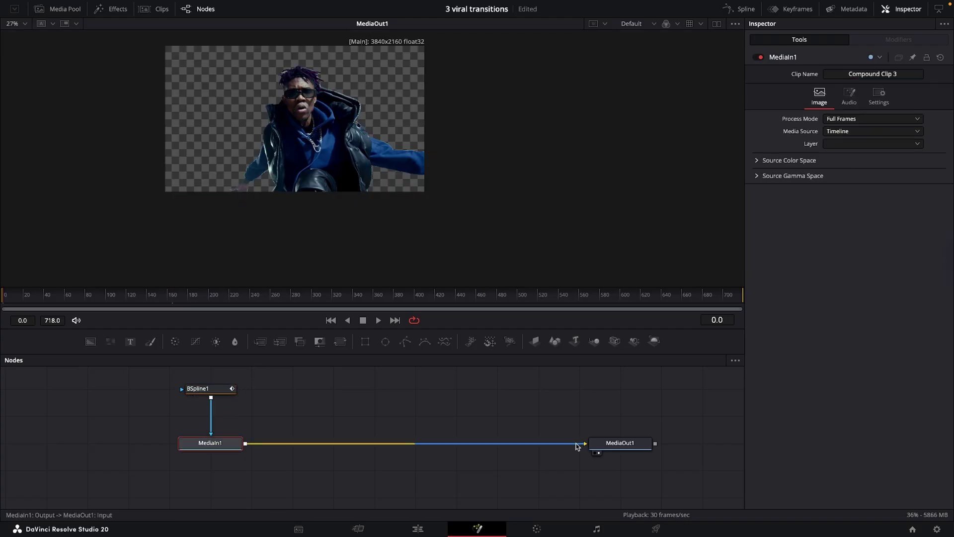
# - Disconnect MediaIn1 from MediaOut1 and move it together with BSpline1 to make room in the node graph
pyautogui.moveTo(576, 445); pyautogui.dragTo(323, 434)
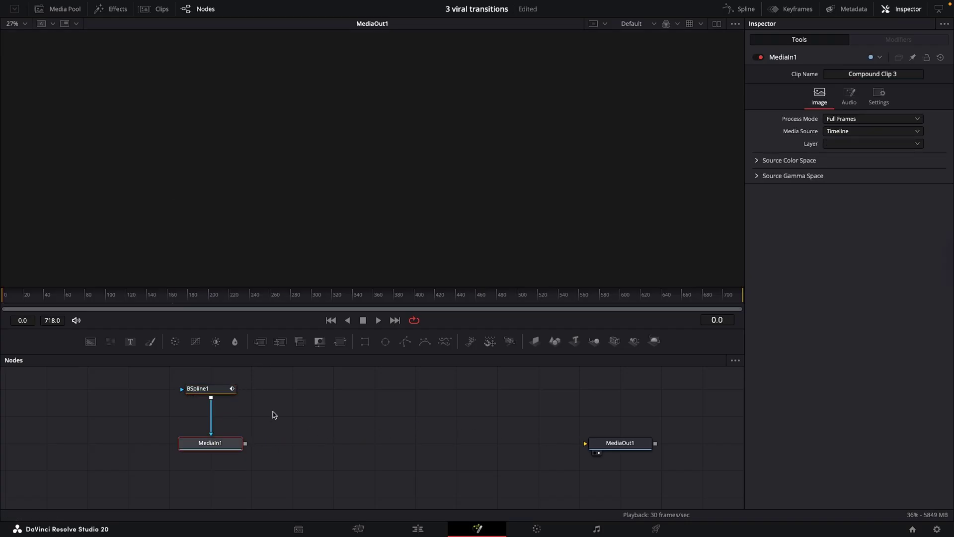
pyautogui.moveTo(143, 381); pyautogui.dragTo(256, 460)
pyautogui.moveTo(209, 443); pyautogui.dragTo(332, 416)
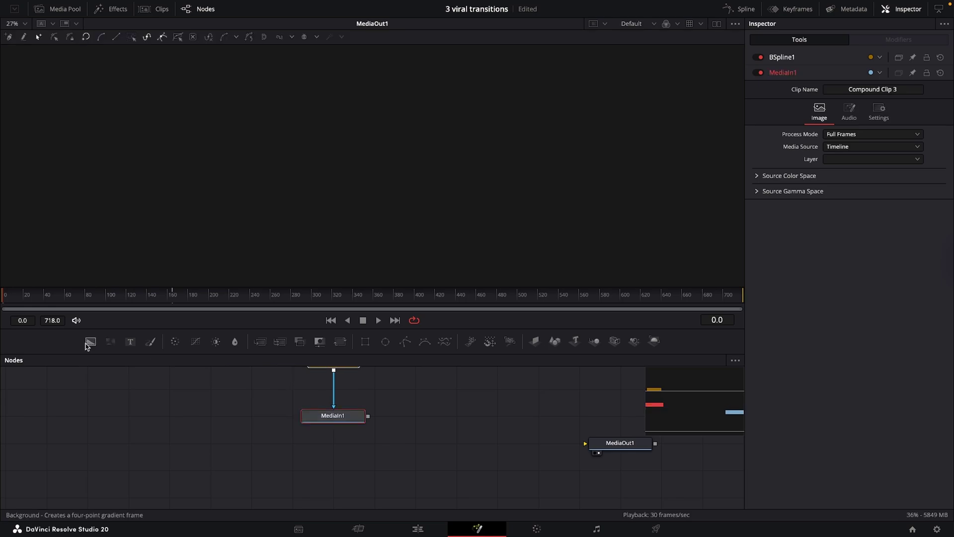
# - Feed a fully transparent Background node into MediaOut1 and merge MediaIn1 over it
pyautogui.moveTo(90, 342); pyautogui.dragTo(124, 443)
pyautogui.moveTo(163, 443); pyautogui.dragTo(590, 445)
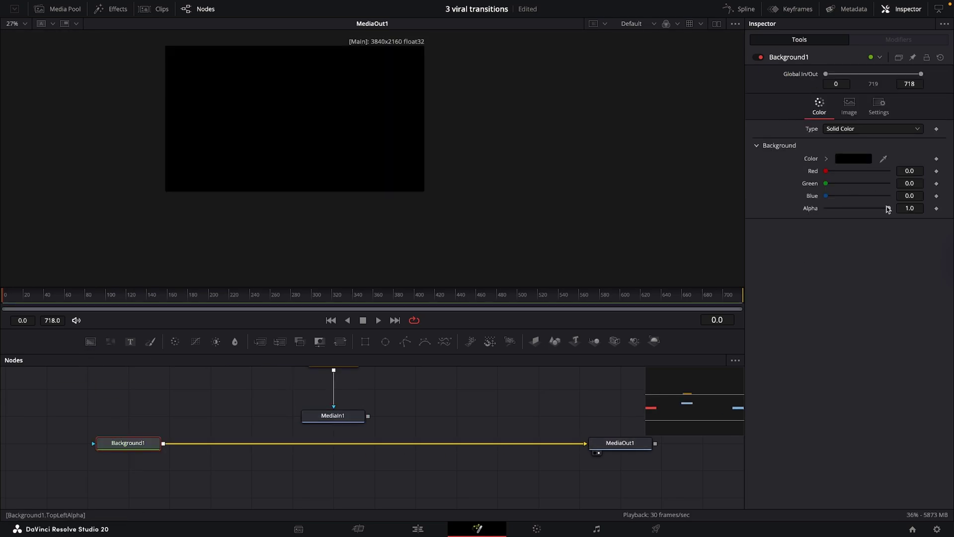
pyautogui.moveTo(888, 208); pyautogui.dragTo(714, 236)
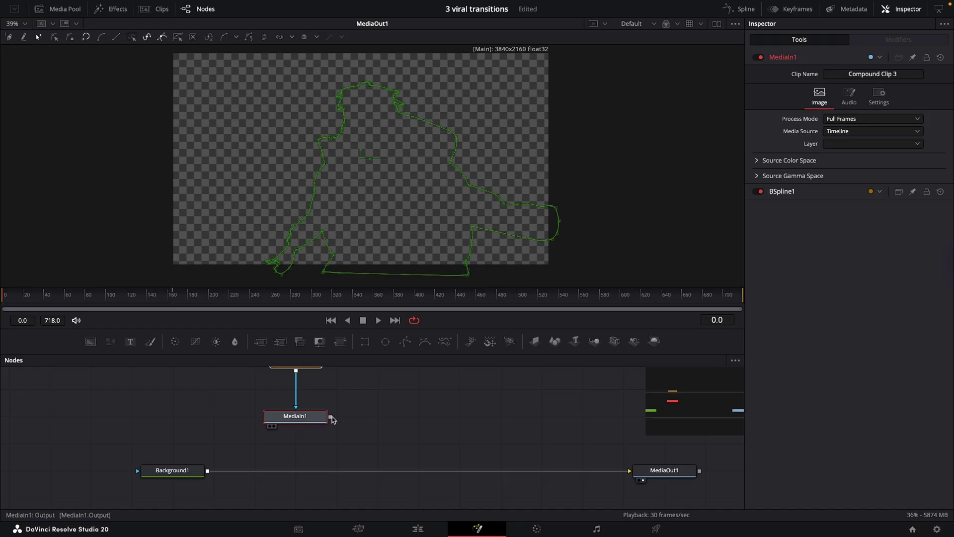
pyautogui.moveTo(331, 417); pyautogui.dragTo(206, 472)
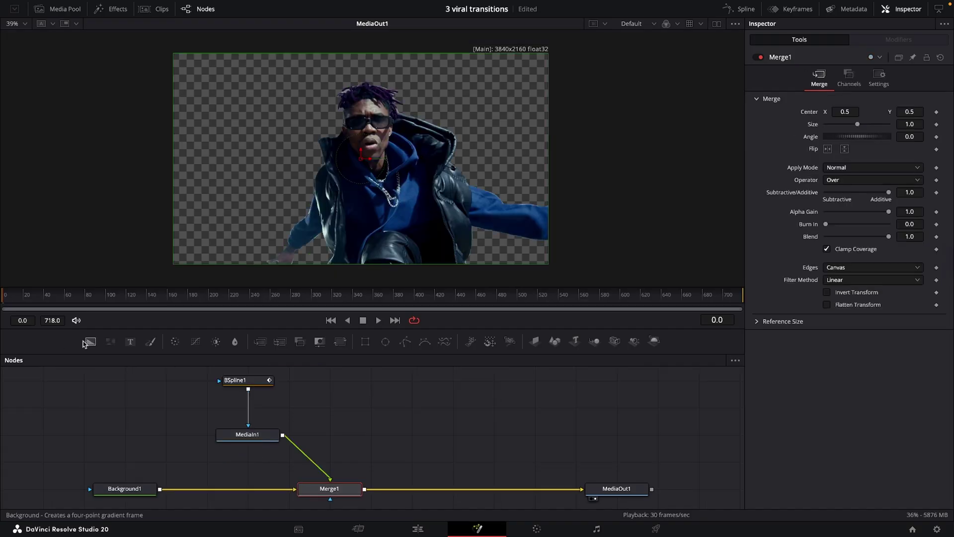
# - Merge a second Background over MediaIn1, masked by a copy of BSpline1 with Solid off and Border Width 0.005
pyautogui.moveTo(87, 344); pyautogui.dragTo(266, 441)
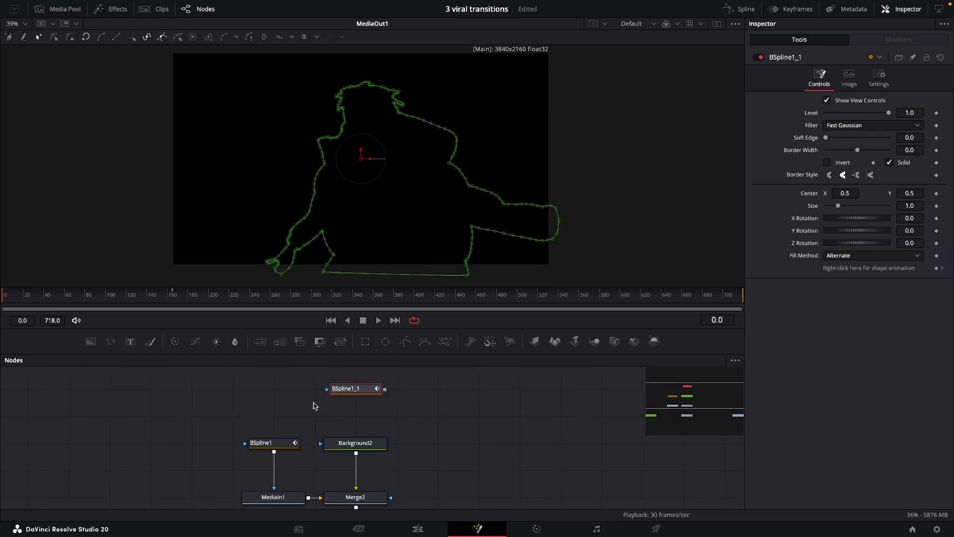
pyautogui.moveTo(385, 389); pyautogui.dragTo(356, 440)
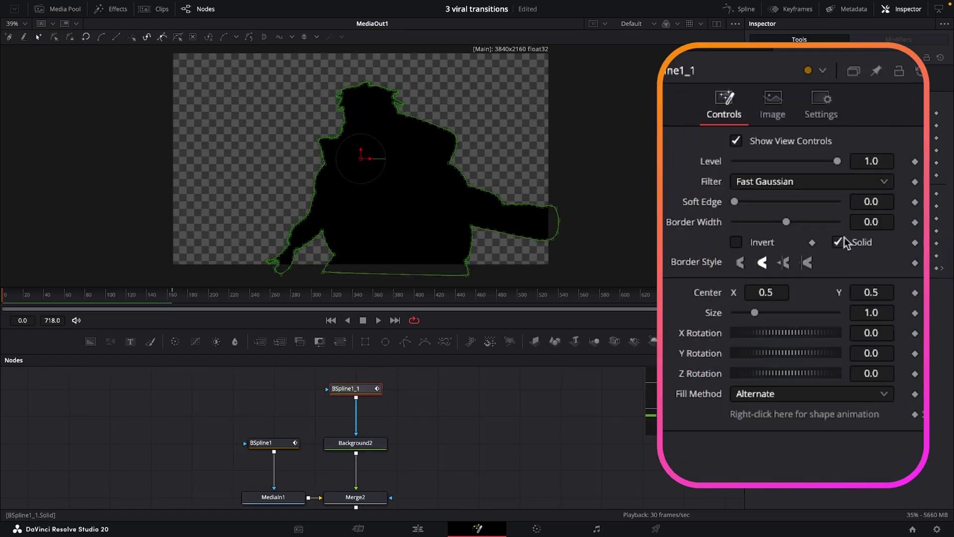
pyautogui.click(890, 162)
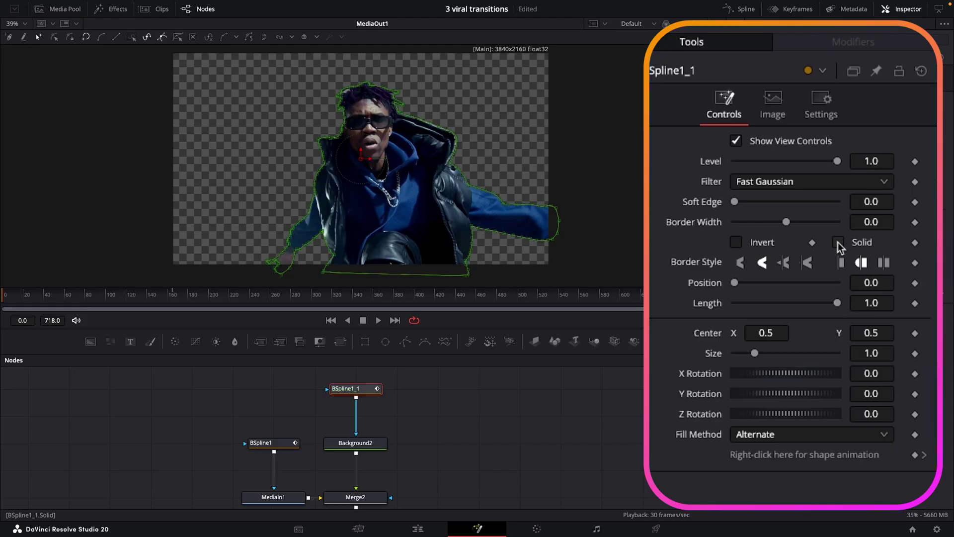
pyautogui.click(884, 224)
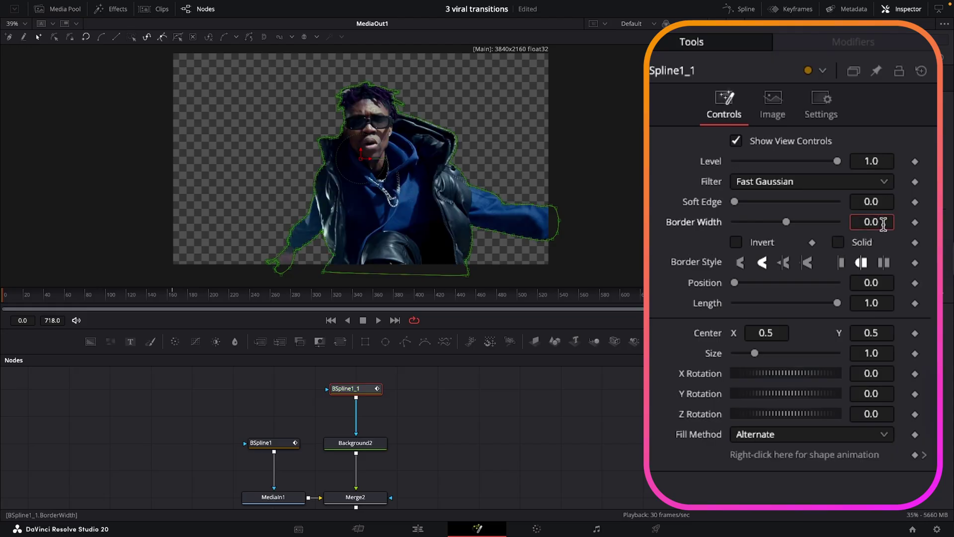
# - Set the color of Background2 to Cyan
pyautogui.click(355, 442)
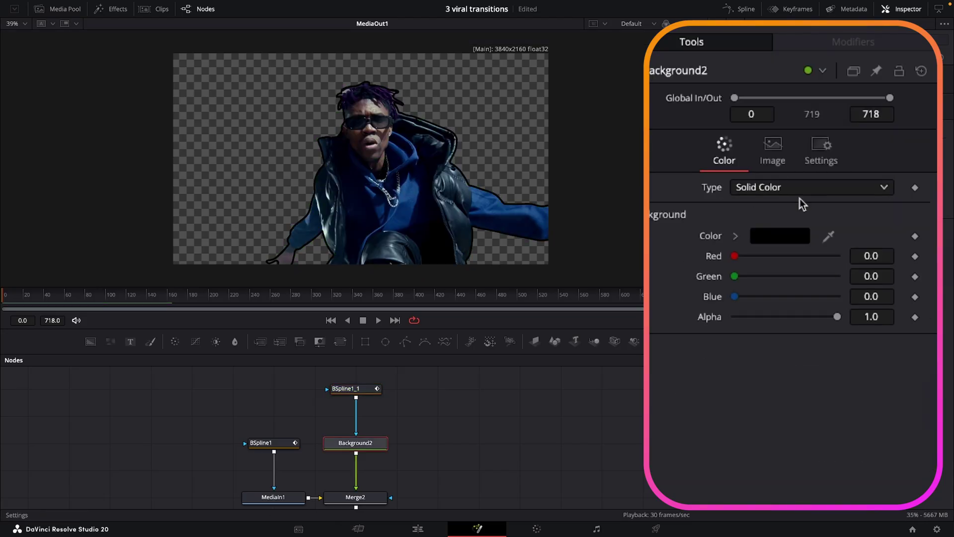
pyautogui.click(774, 234)
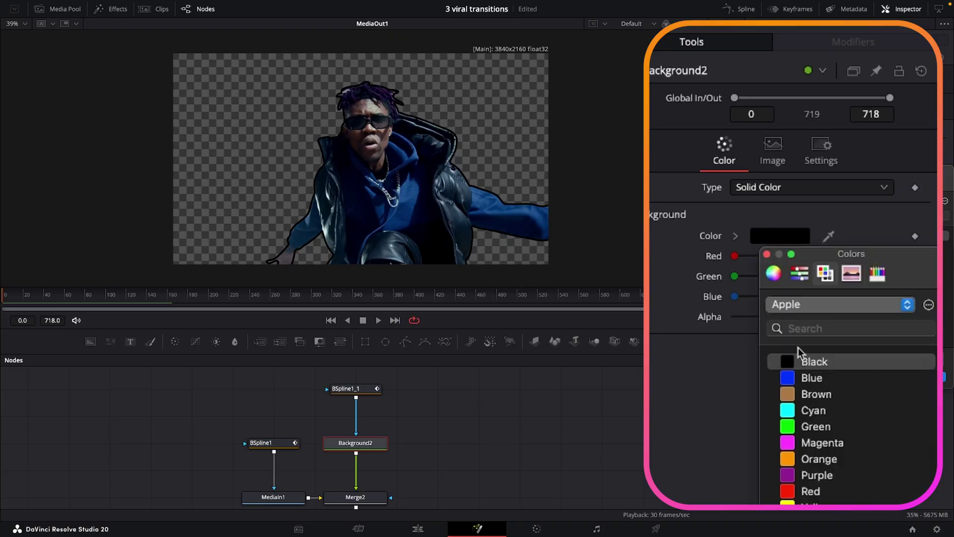
pyautogui.click(810, 411)
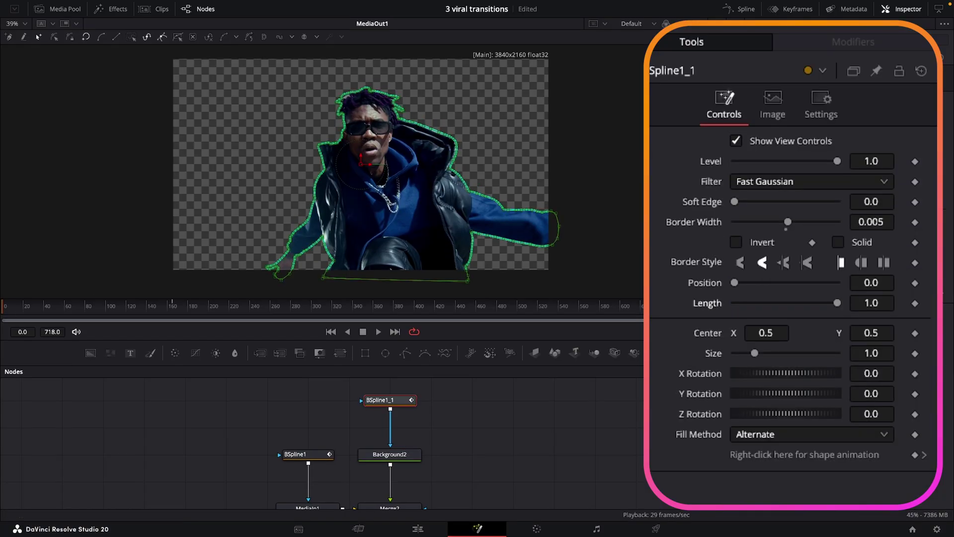
# - Keyframe BSpline1_1's Position and Length at frame 0, and at about frame 28 keyframe Position again with Length reduced to 0.205
pyautogui.click(915, 283)
pyautogui.click(915, 303)
pyautogui.click(30, 310)
pyautogui.moveTo(31, 308); pyautogui.dragTo(34, 308)
pyautogui.click(915, 283)
pyautogui.moveTo(838, 303); pyautogui.dragTo(756, 304)
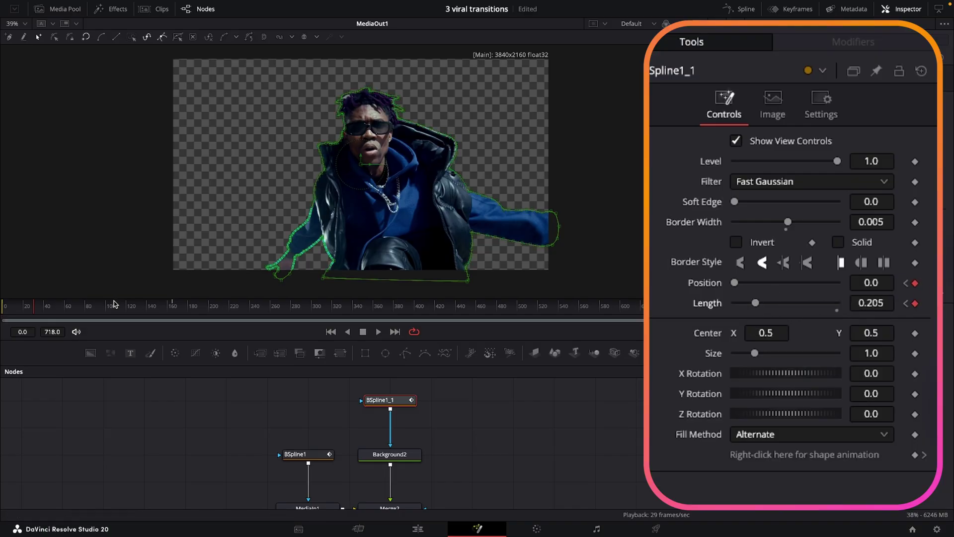
# - Reduce BSpline1_1's Length to zero at frame 0, and set Position to 0.8 and Length to 0.165 at its end keyframe
pyautogui.click(881, 284)
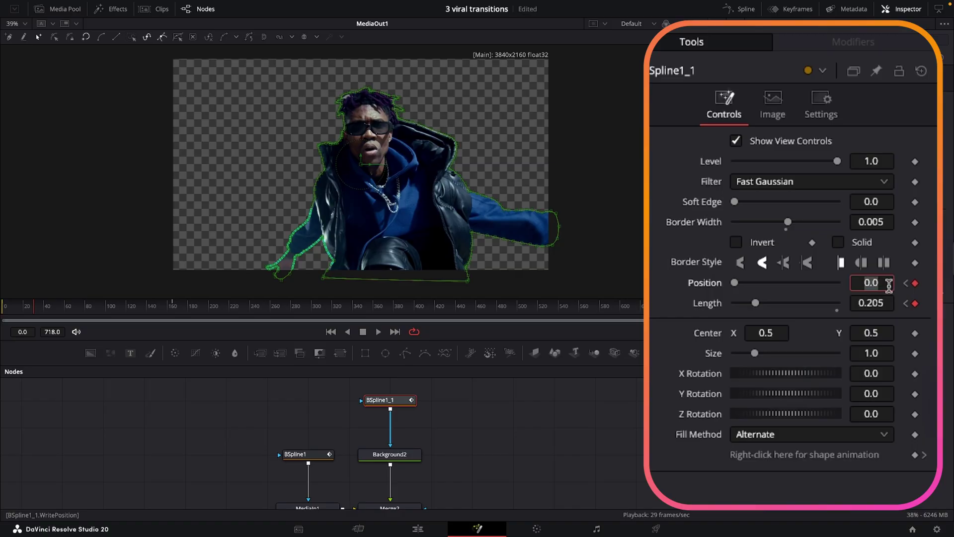
pyautogui.write('1.5')
pyautogui.press('Return')
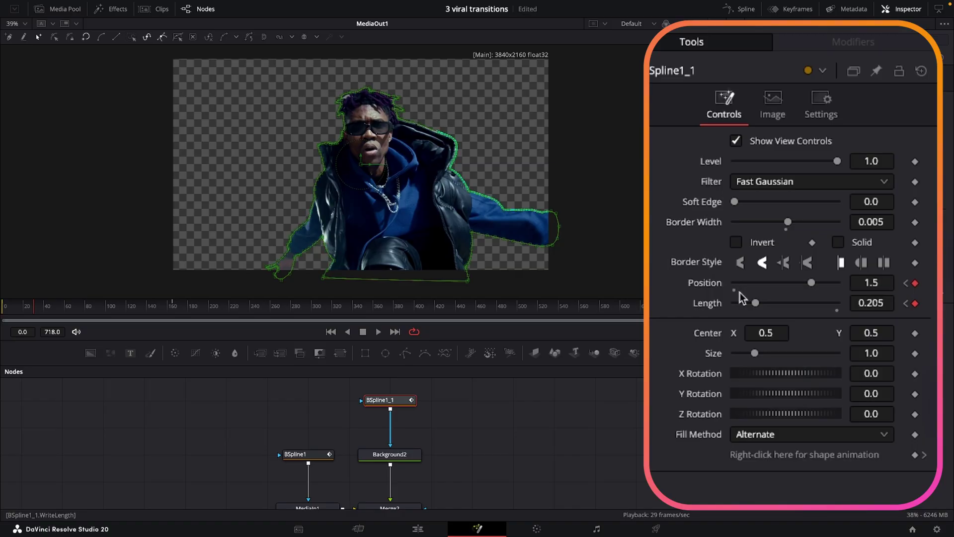
pyautogui.moveTo(811, 284); pyautogui.dragTo(828, 284)
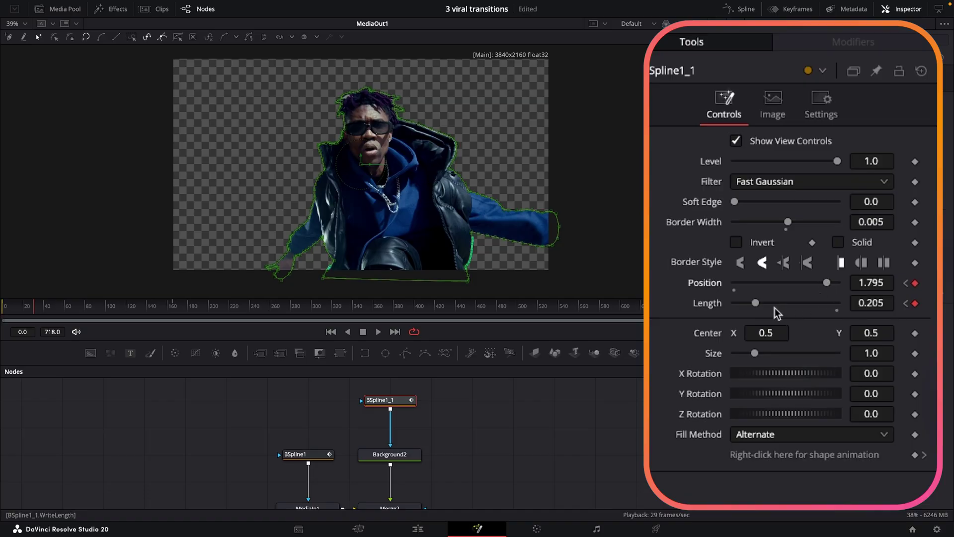
pyautogui.moveTo(757, 308); pyautogui.dragTo(755, 308)
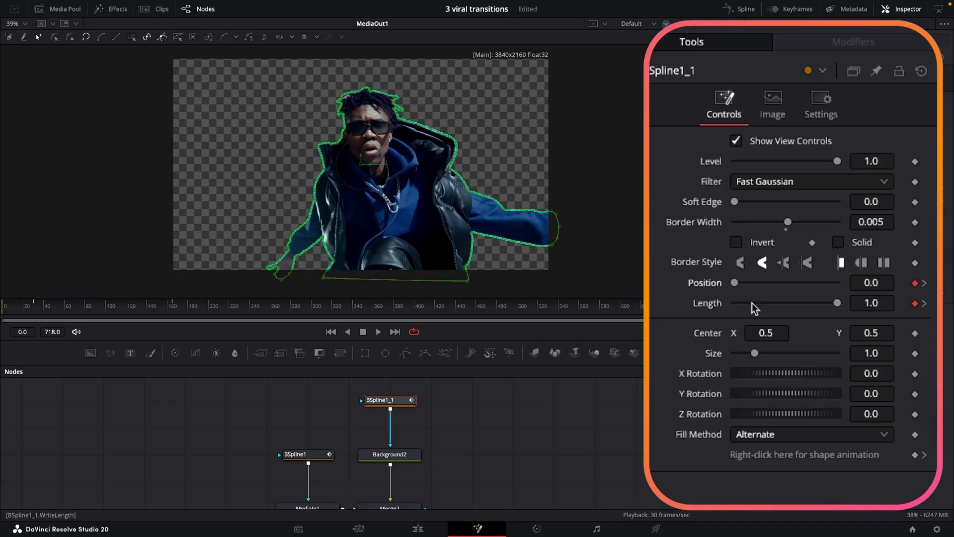
pyautogui.moveTo(839, 308); pyautogui.dragTo(735, 304)
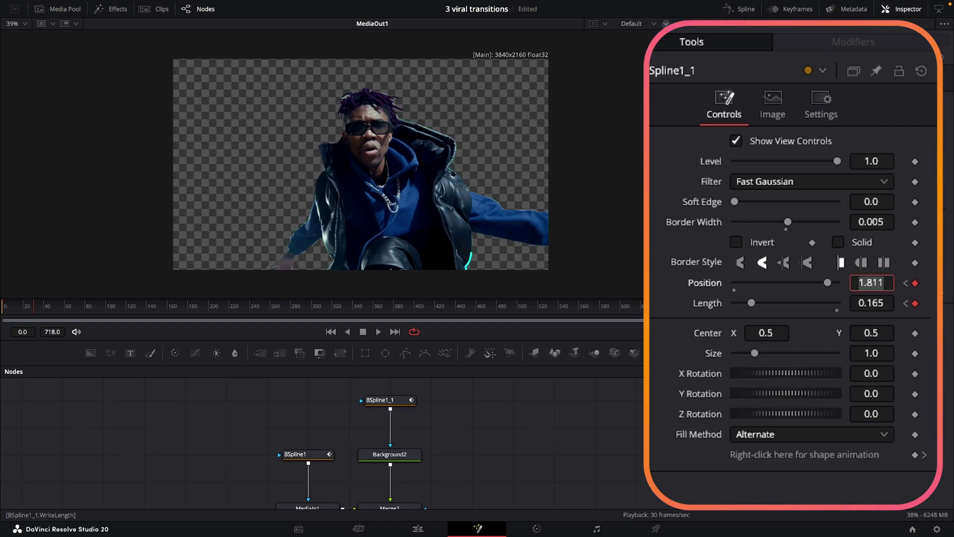
pyautogui.write('0.8')
# - Add a Transform node between Merge2 and Merge1
pyautogui.scroll(-2, 404, 458)
pyautogui.click(404, 458)
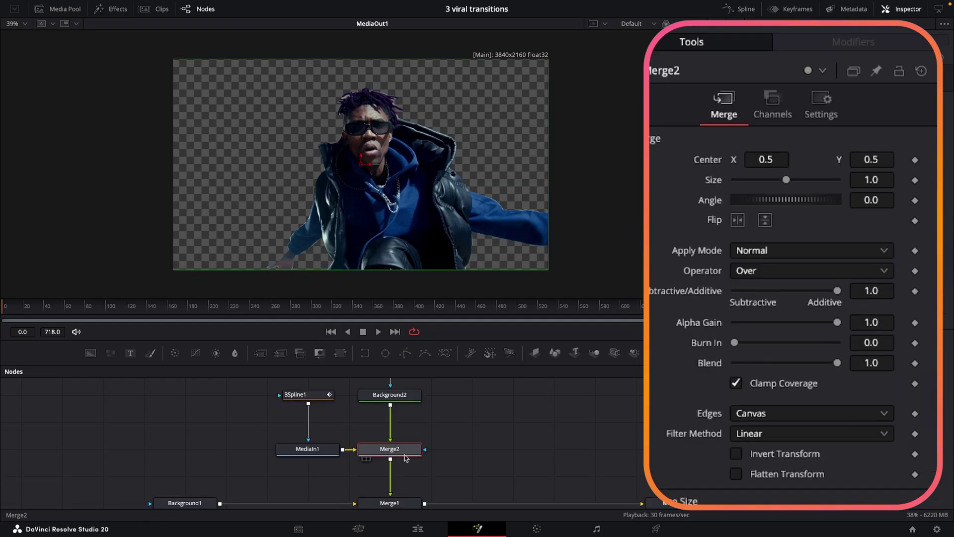
pyautogui.hotkey('shift', 'space')
pyautogui.write('trans')
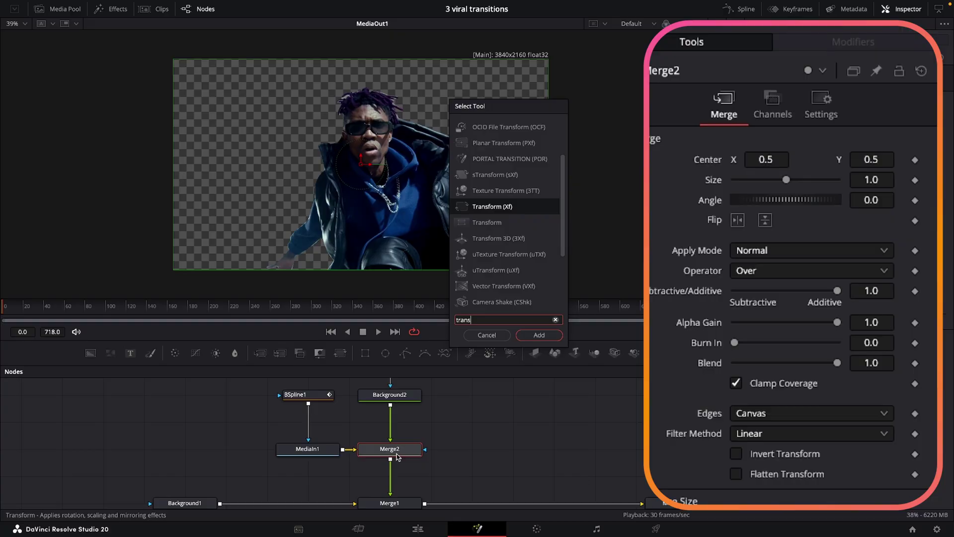
pyautogui.press('Return')
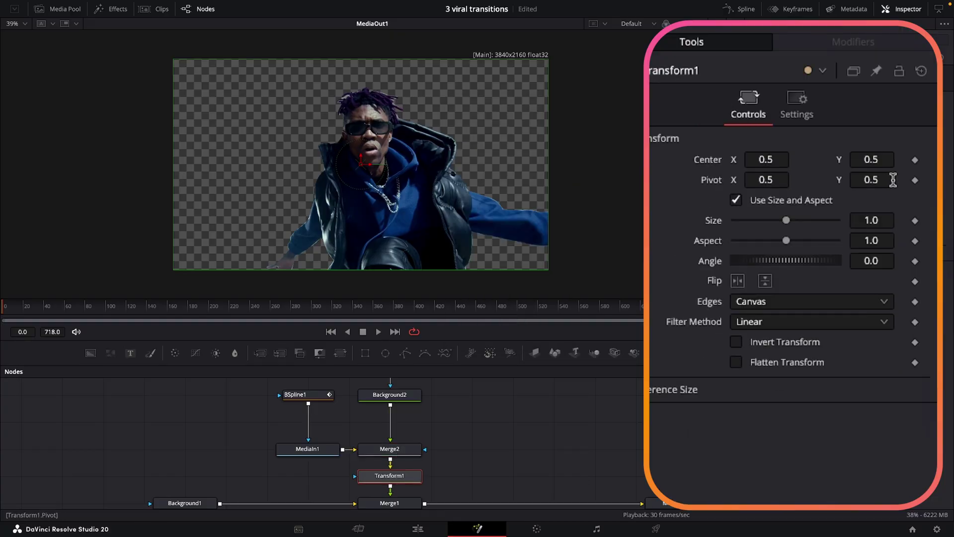
# - Keyframe Transform1's Center and Size at frame 0, at about frame 23 and at frame 30
pyautogui.click(916, 159)
pyautogui.click(916, 220)
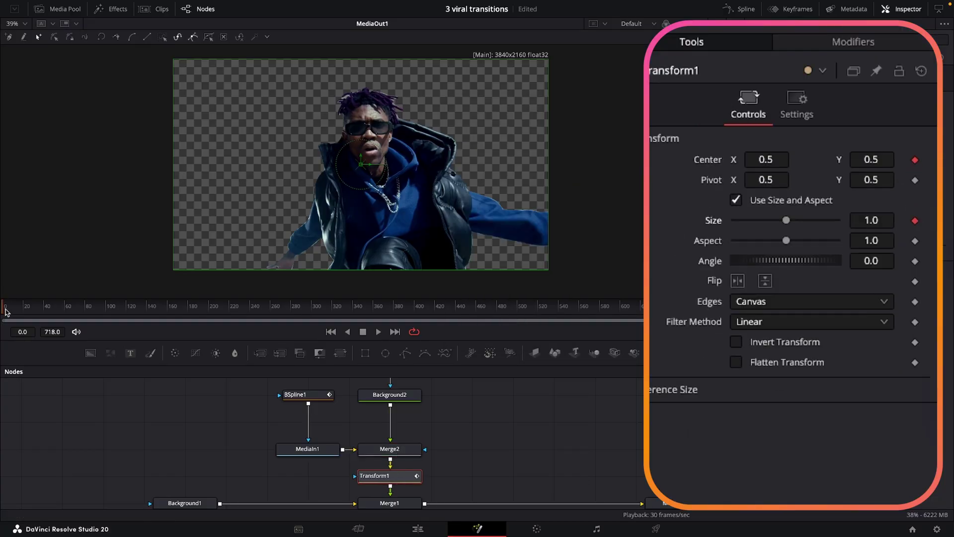
pyautogui.moveTo(5, 310); pyautogui.dragTo(27, 312)
pyautogui.rightClick(27, 313)
pyautogui.click(27, 312)
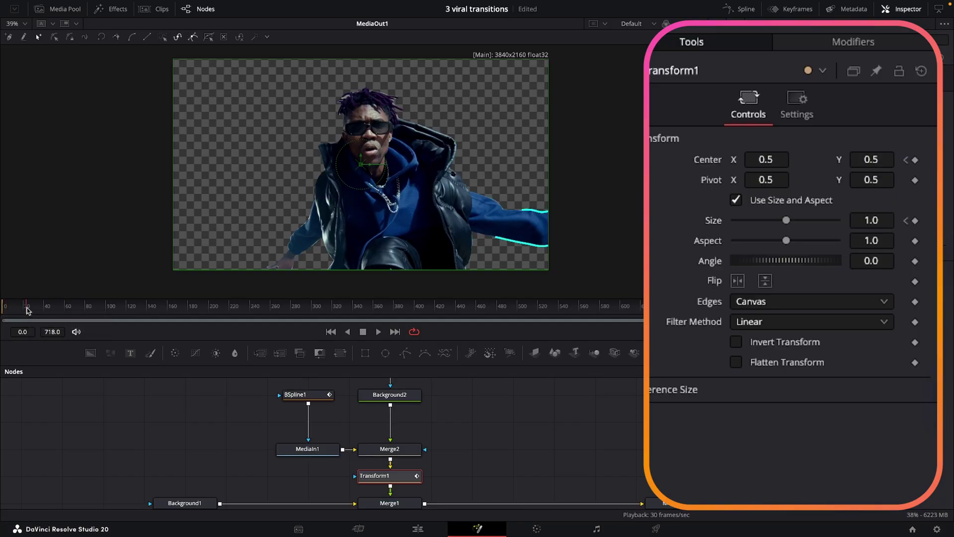
pyautogui.click(916, 160)
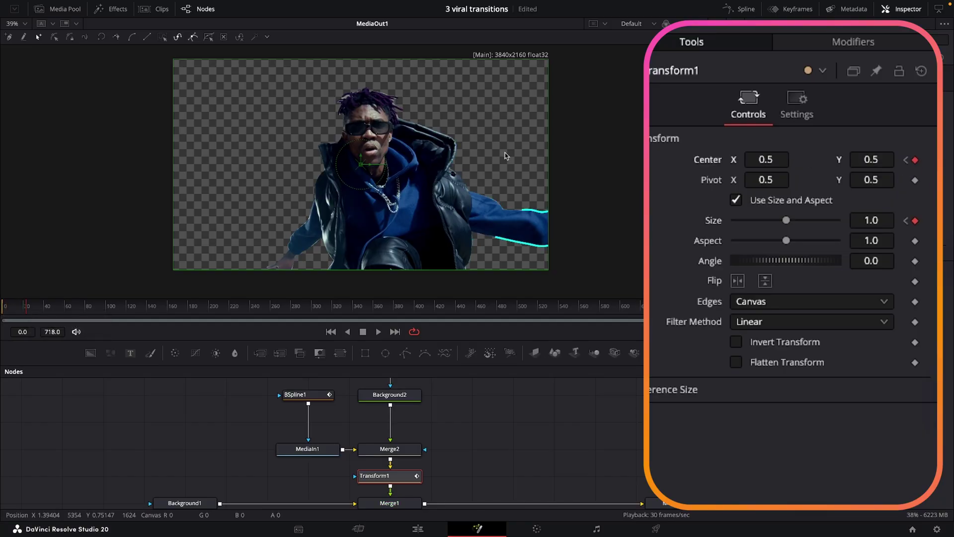
pyautogui.moveTo(27, 311); pyautogui.dragTo(30, 310)
pyautogui.click(915, 160)
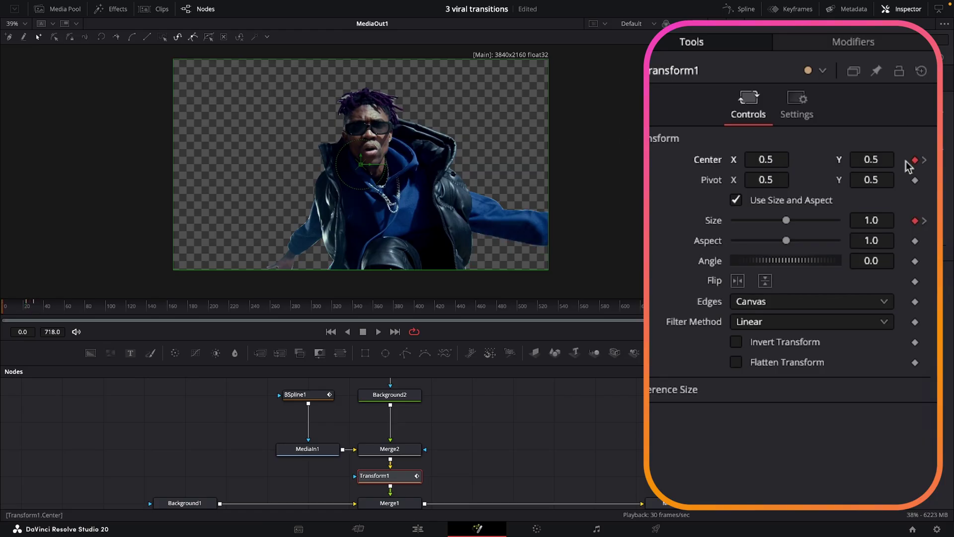
# - Set Transform1's Size to 0.89 and Center Y to about -0.48 at frame 0, and to 1.13 and about 0.56 at the middle keyframe
pyautogui.moveTo(787, 224); pyautogui.dragTo(781, 224)
pyautogui.moveTo(361, 171); pyautogui.dragTo(369, 368)
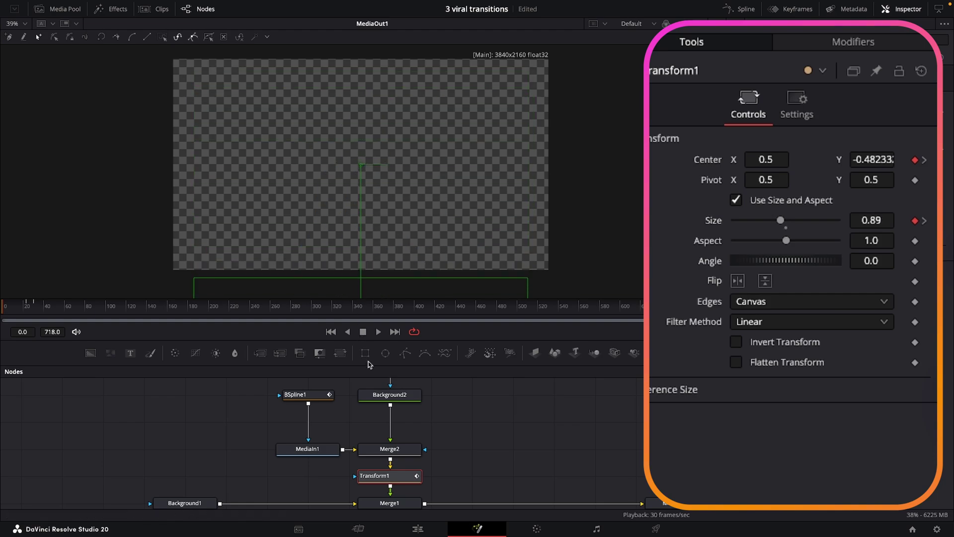
pyautogui.click(924, 221)
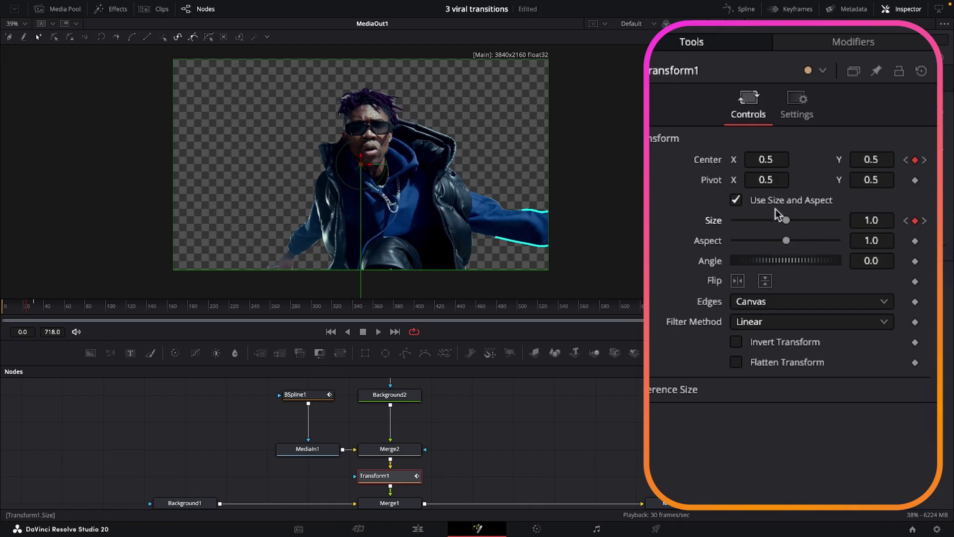
pyautogui.moveTo(786, 222); pyautogui.dragTo(790, 224)
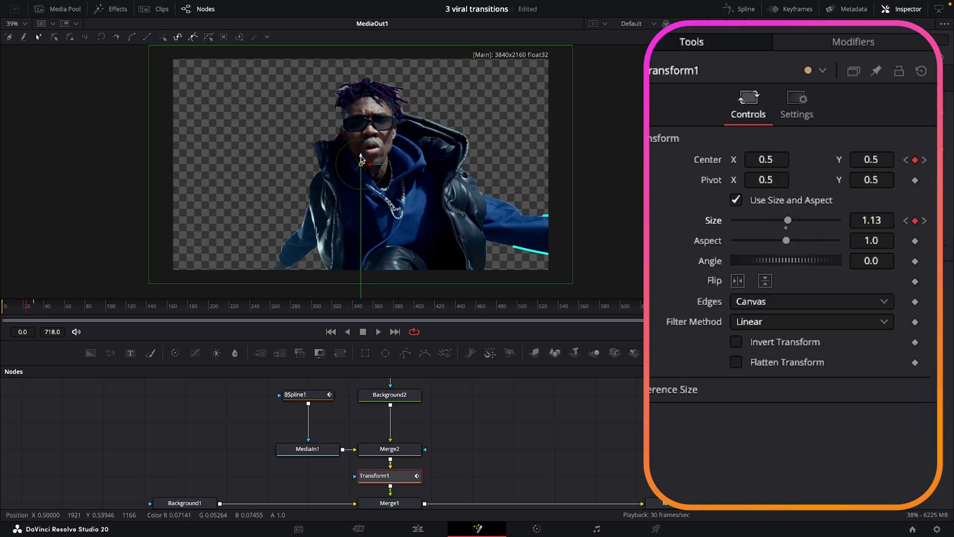
pyautogui.moveTo(361, 158); pyautogui.dragTo(361, 145)
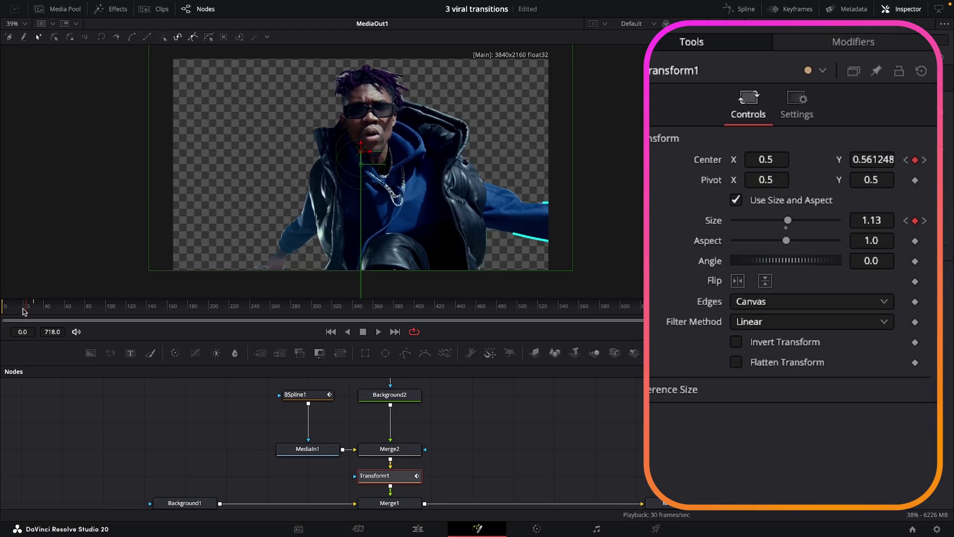
# - Apply Out Cubic easing to the first two keyframes of Transform1's Displacement and Size curves
pyautogui.moveTo(27, 310); pyautogui.dragTo(30, 310)
pyautogui.moveTo(32, 309); pyautogui.dragTo(34, 309)
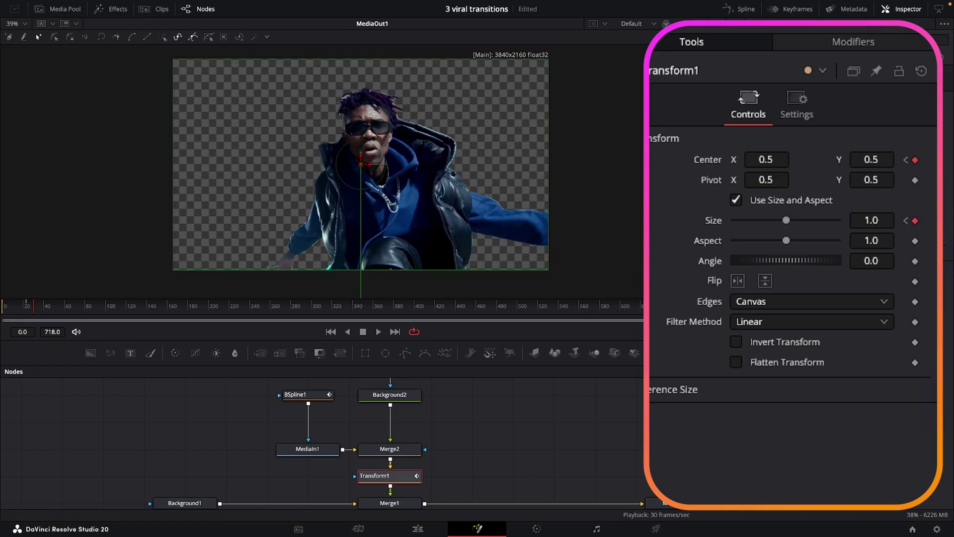
pyautogui.click(741, 9)
pyautogui.moveTo(363, 249); pyautogui.dragTo(649, 475)
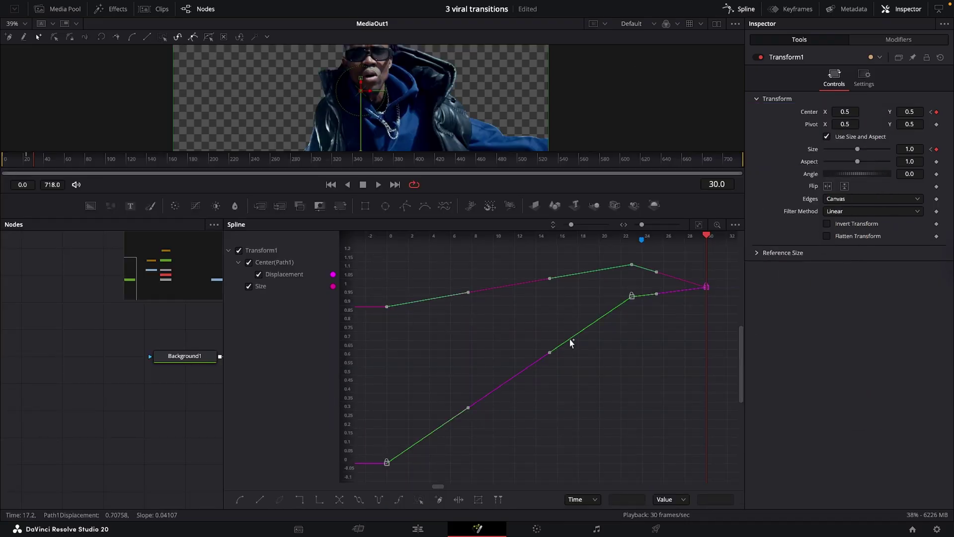
pyautogui.rightClick(434, 347)
pyautogui.moveTo(453, 212)
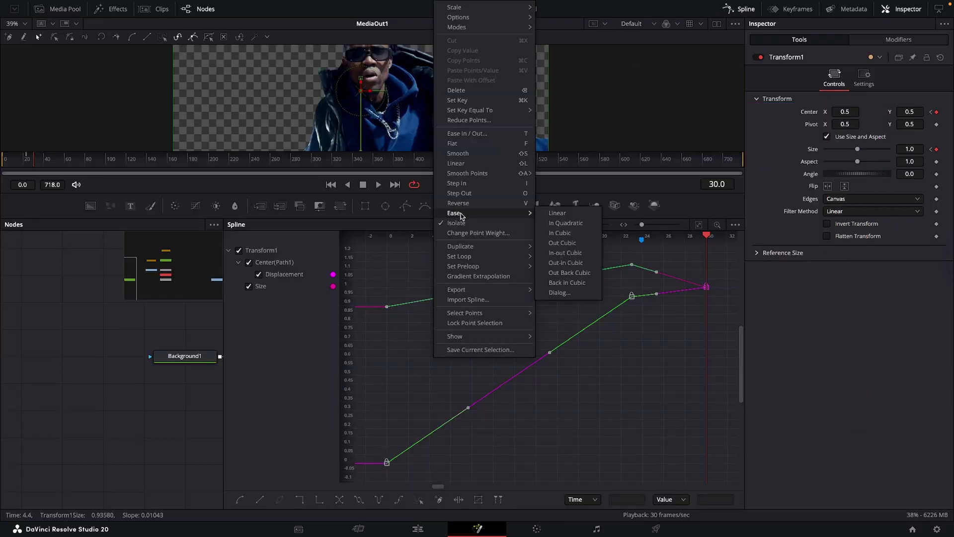
pyautogui.click(572, 244)
pyautogui.click(727, 253)
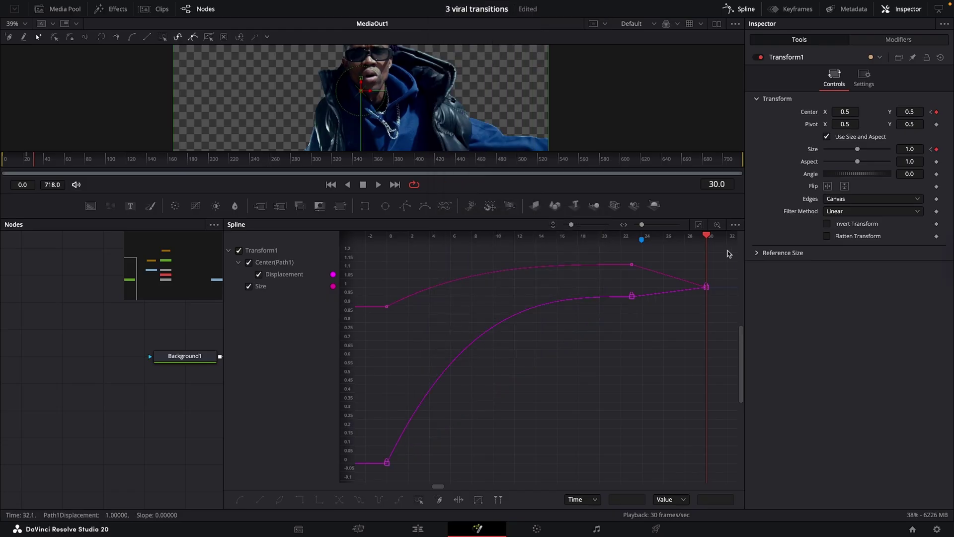
# - Apply In Cubic easing to the last two keyframes of Transform1's Displacement and Size curves, and play back the animation
pyautogui.moveTo(721, 254); pyautogui.dragTo(628, 328)
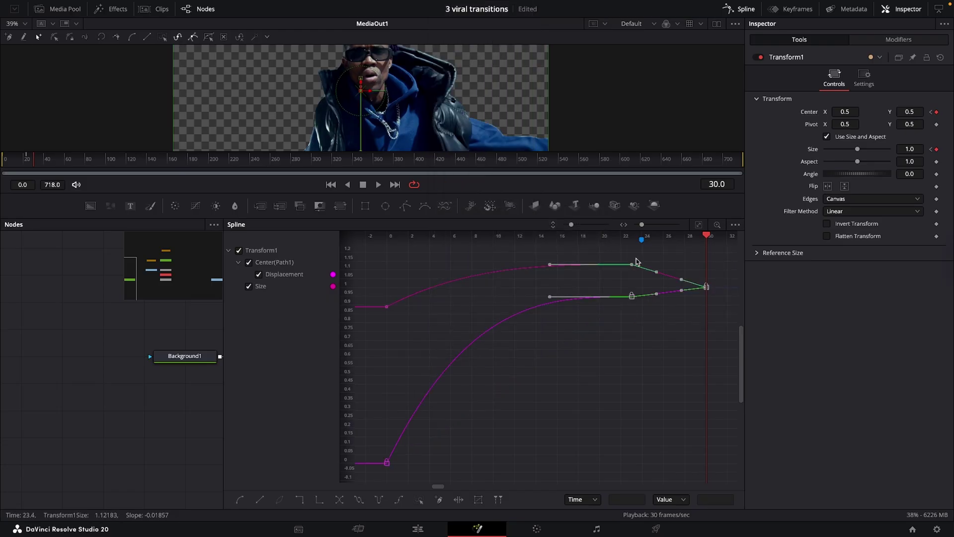
pyautogui.rightClick(650, 321)
pyautogui.moveTo(669, 213)
pyautogui.click(776, 234)
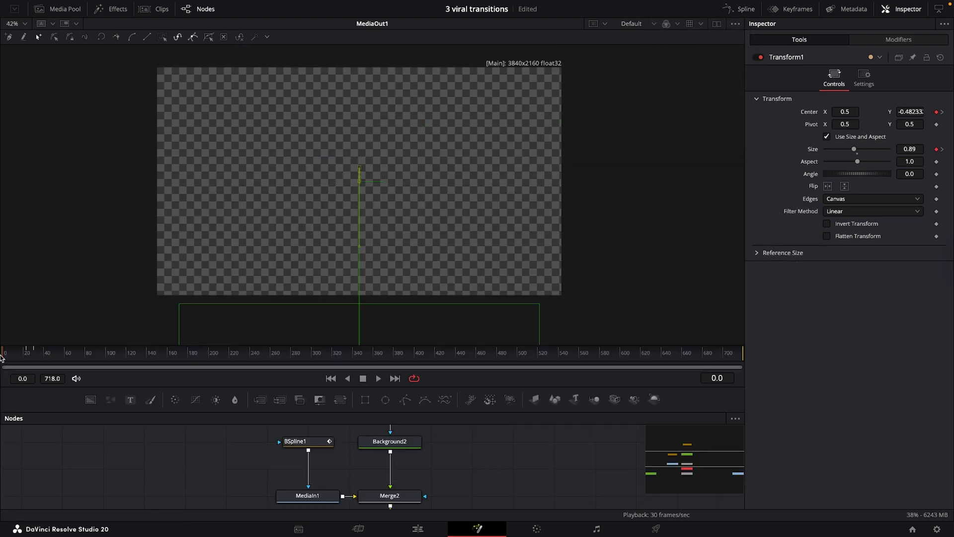
pyautogui.press('space')
pyautogui.press('space')
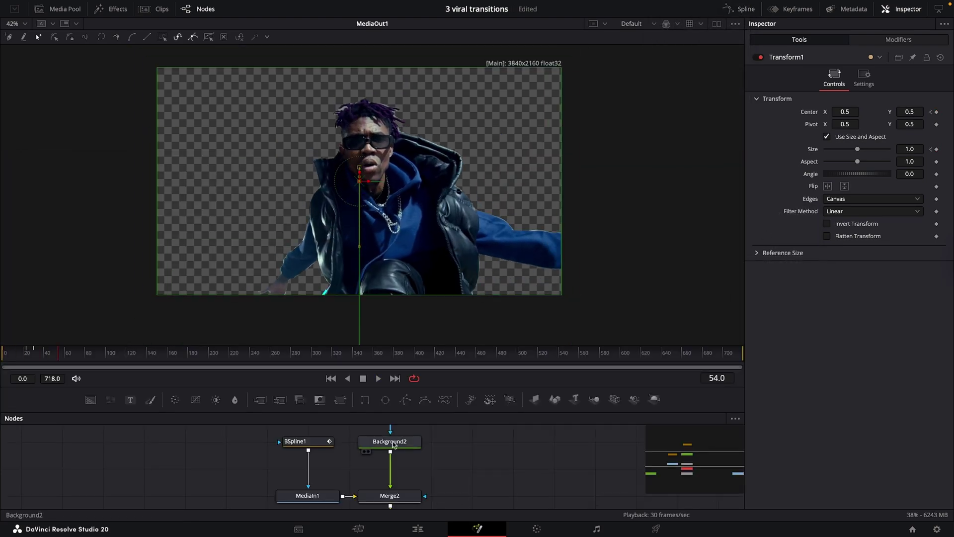
# - Add an XGlow node between Background2 and Merge2
pyautogui.click(393, 444)
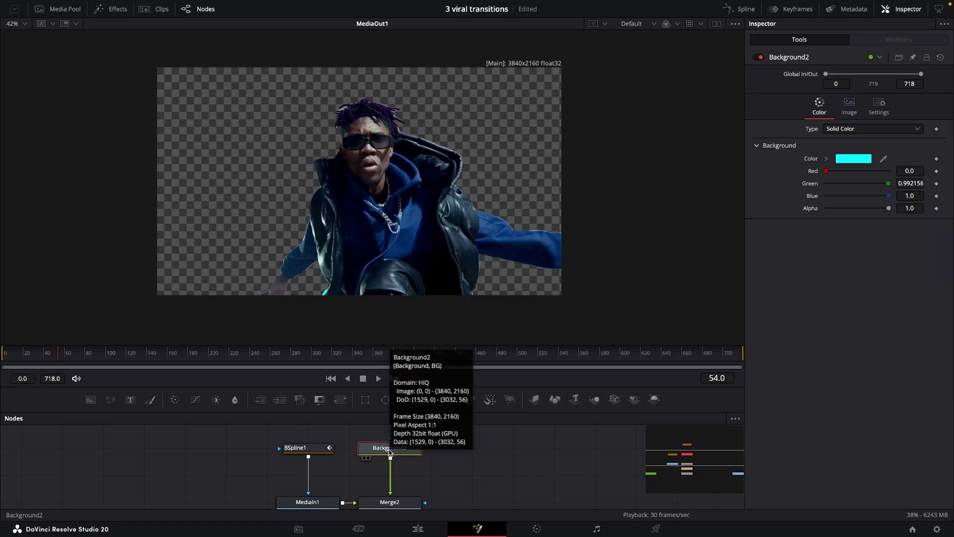
pyautogui.hotkey('shift', 'space')
pyautogui.write('trans')
pyautogui.press('BackSpace')
pyautogui.press('BackSpace')
pyautogui.press('BackSpace')
pyautogui.press('BackSpace')
pyautogui.press('BackSpace')
pyautogui.write('x')
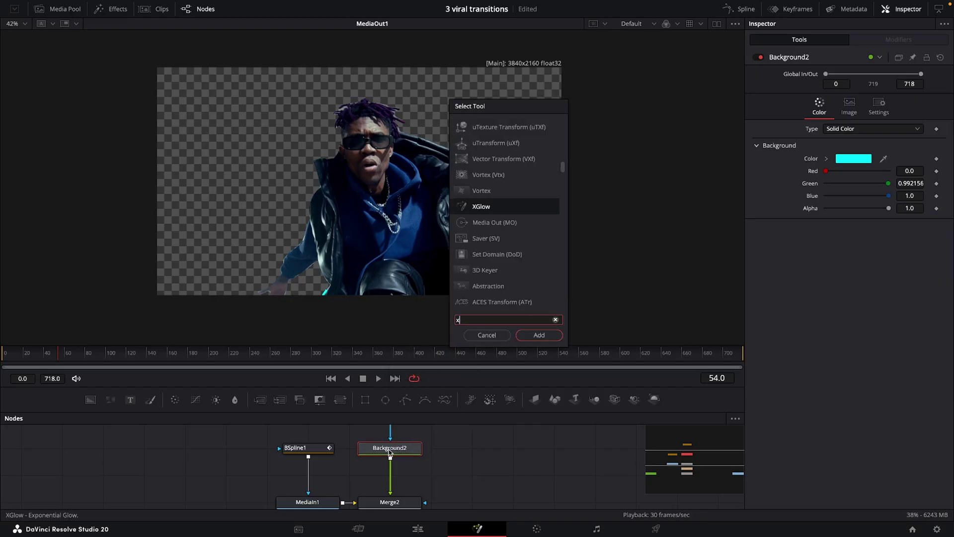
pyautogui.write('gl')
pyautogui.press('Return')
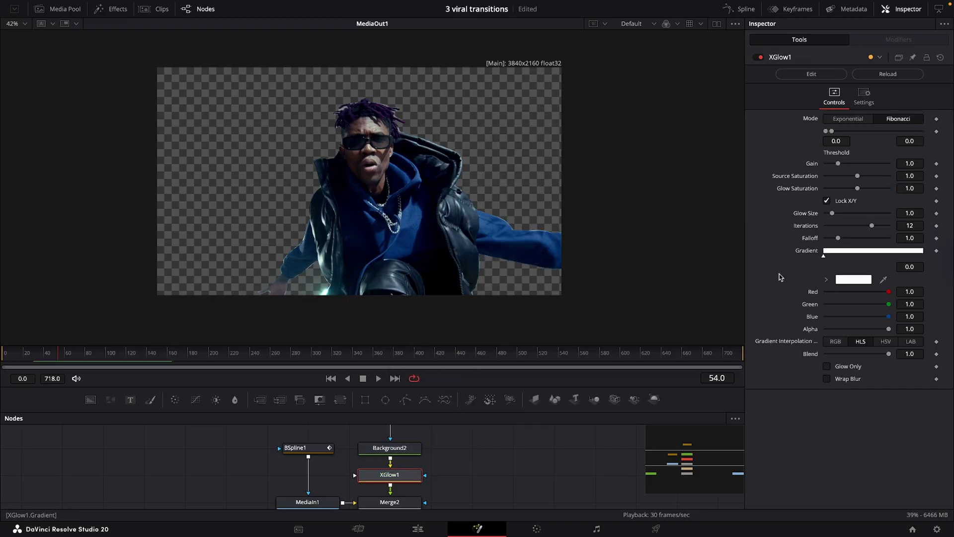
# - Set XGlow1's gradient color to Cyan
pyautogui.click(850, 280)
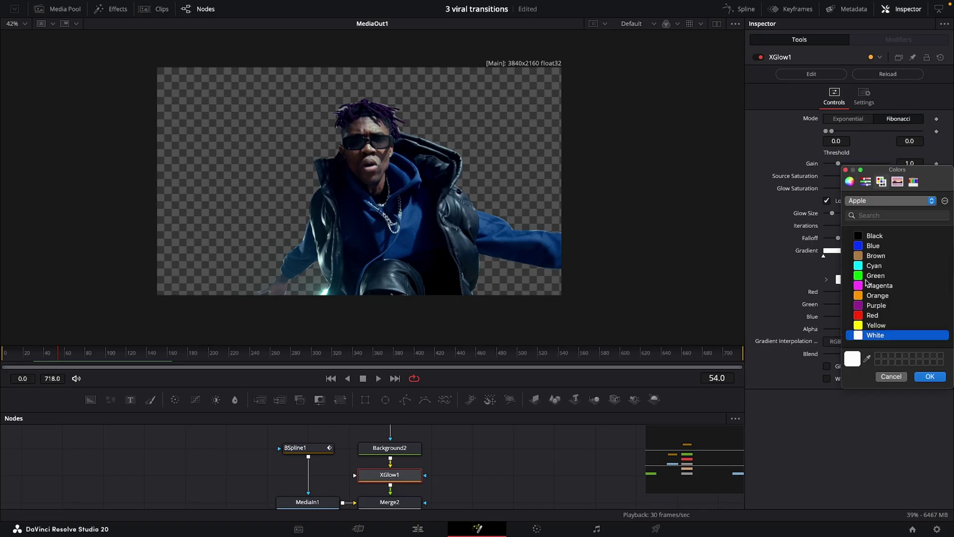
pyautogui.click(875, 266)
pyautogui.click(930, 376)
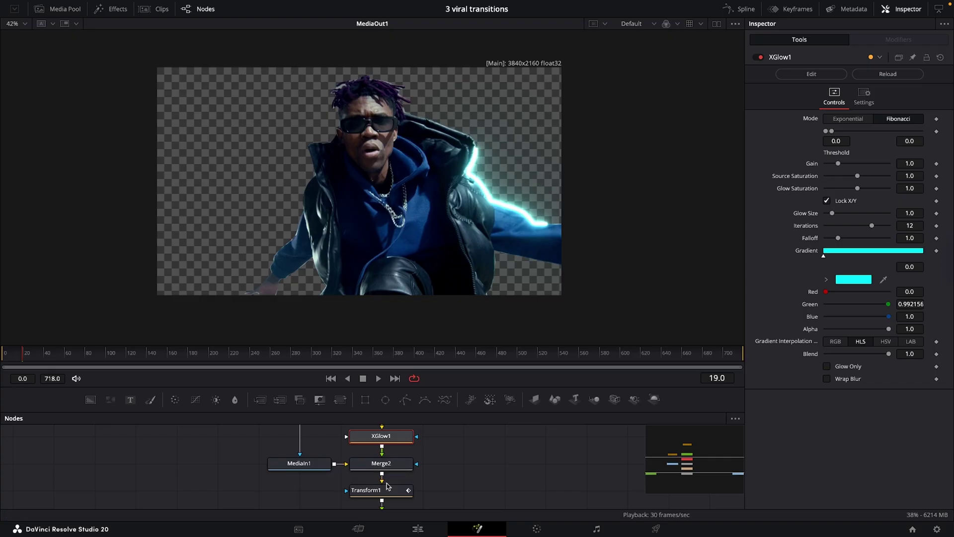
# - Enable Motion Blur on Transform1 with Quality set to 10
pyautogui.click(368, 483)
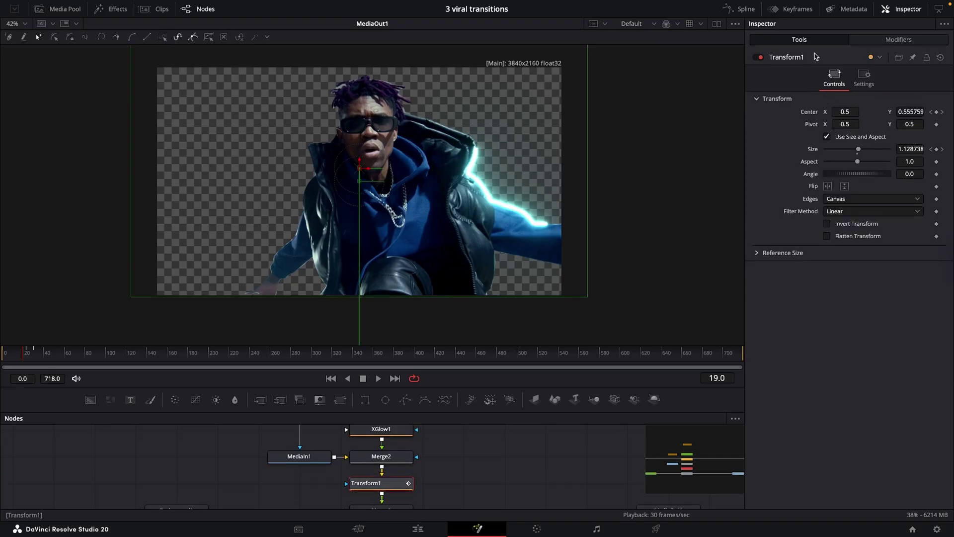
pyautogui.click(864, 78)
pyautogui.click(827, 204)
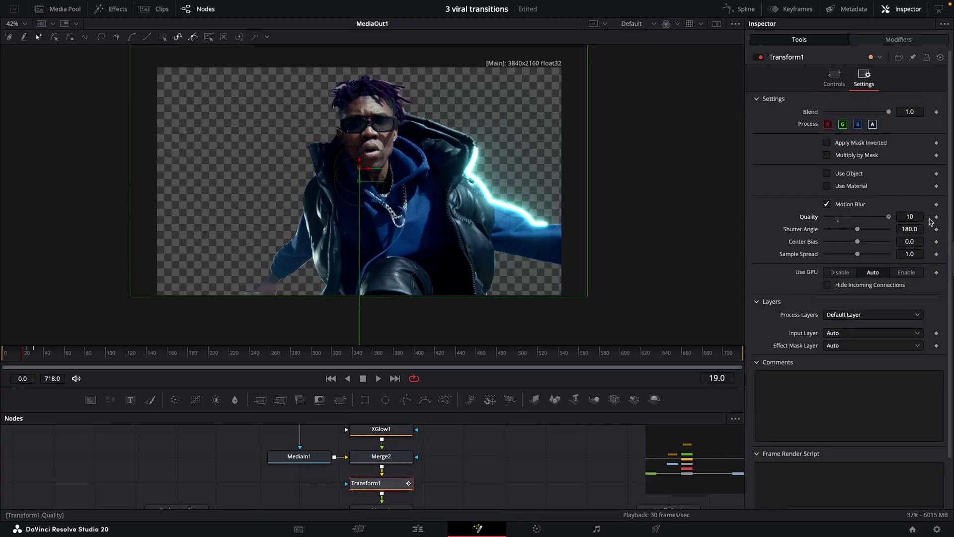
pyautogui.moveTo(38, 355); pyautogui.dragTo(34, 355)
# - Return to the edit timeline and trim the end of Compound Clip 3 on Video 3 to the playhead at 01:00:41:16
pyautogui.click(418, 529)
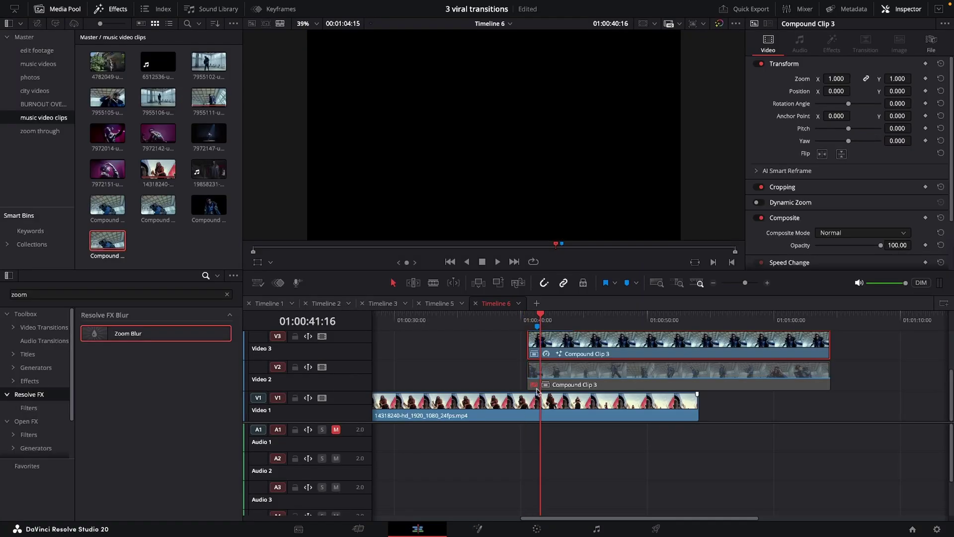
pyautogui.moveTo(821, 344); pyautogui.dragTo(543, 345)
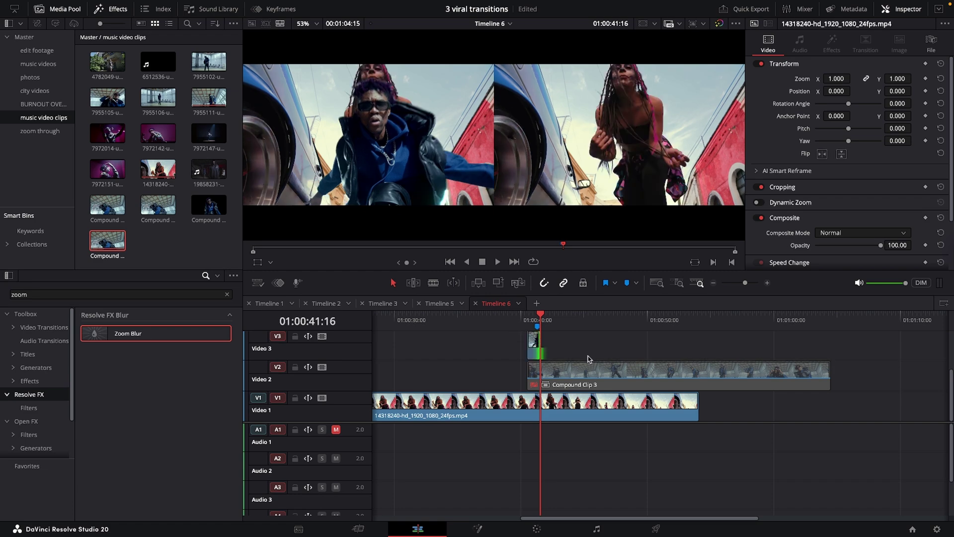
# - Re-enable Compound Clip 3 on Video 2 and move it to start at 01:00:41:16, directly after the cutout clip
pyautogui.click(570, 378)
pyautogui.press('d')
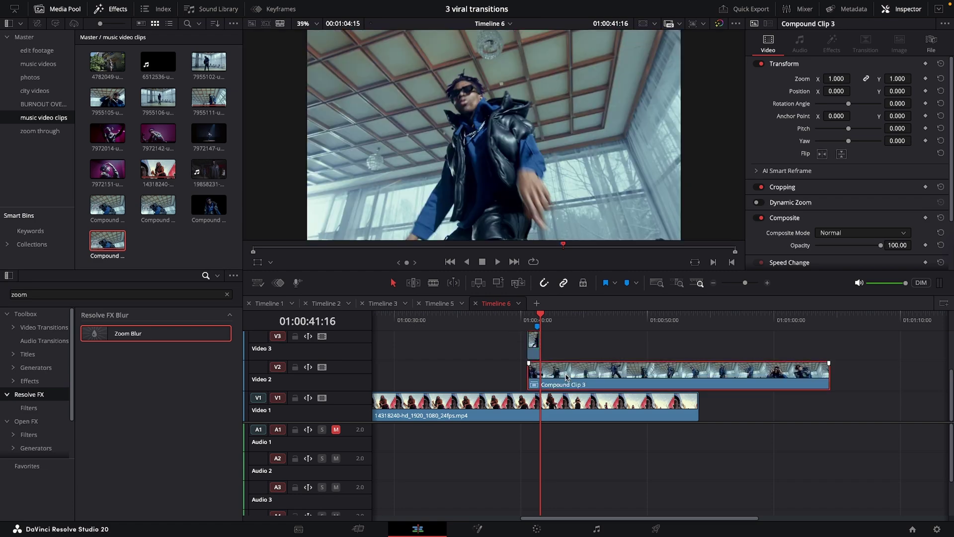
pyautogui.moveTo(566, 377); pyautogui.dragTo(582, 377)
pyautogui.scroll(5, 542, 355)
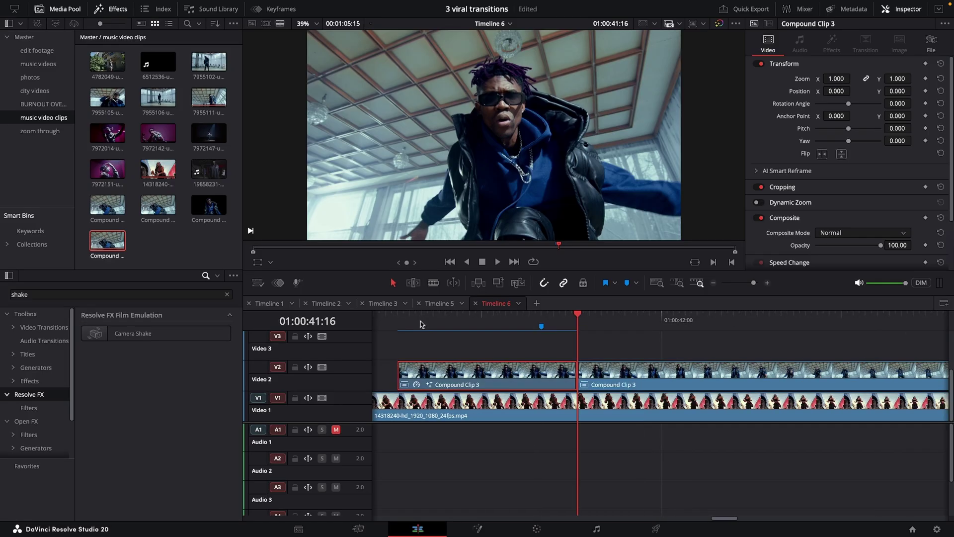
pyautogui.click(566, 316)
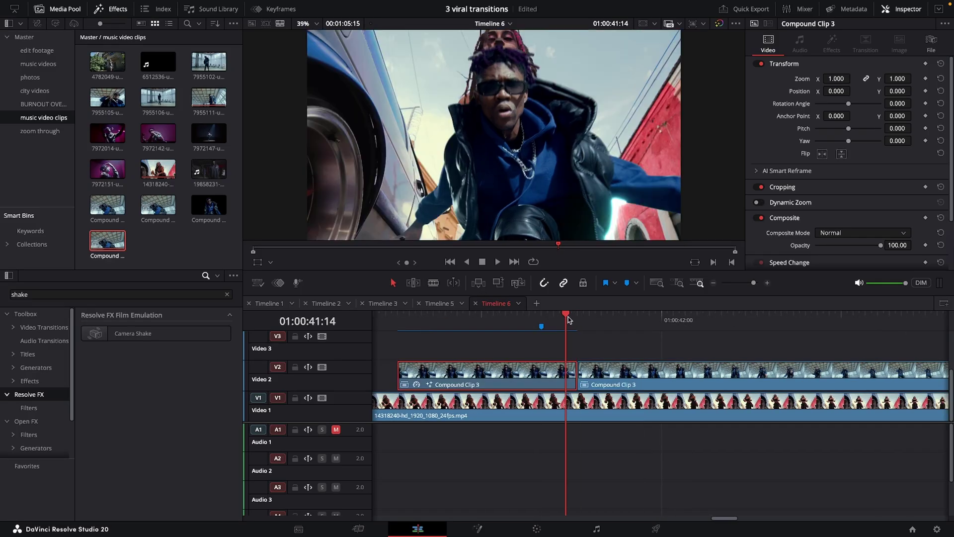
# - Split the second Compound Clip 3 on Video 2 a few frames after its start and search the effects library for "bass"
pyautogui.moveTo(569, 320); pyautogui.dragTo(607, 317)
pyautogui.hotkey('ctrl', 'b')
pyautogui.click(34, 294)
pyautogui.press('BackSpace')
pyautogui.press('BackSpace')
pyautogui.press('BackSpace')
pyautogui.press('BackSpace')
pyautogui.press('BackSpace')
pyautogui.write('bass')
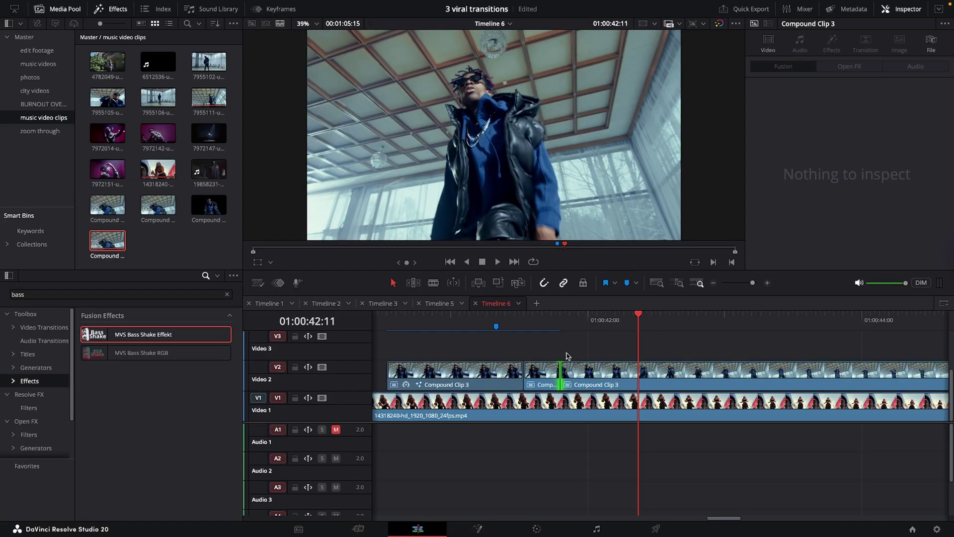
pyautogui.hotkey('ctrl', 's')
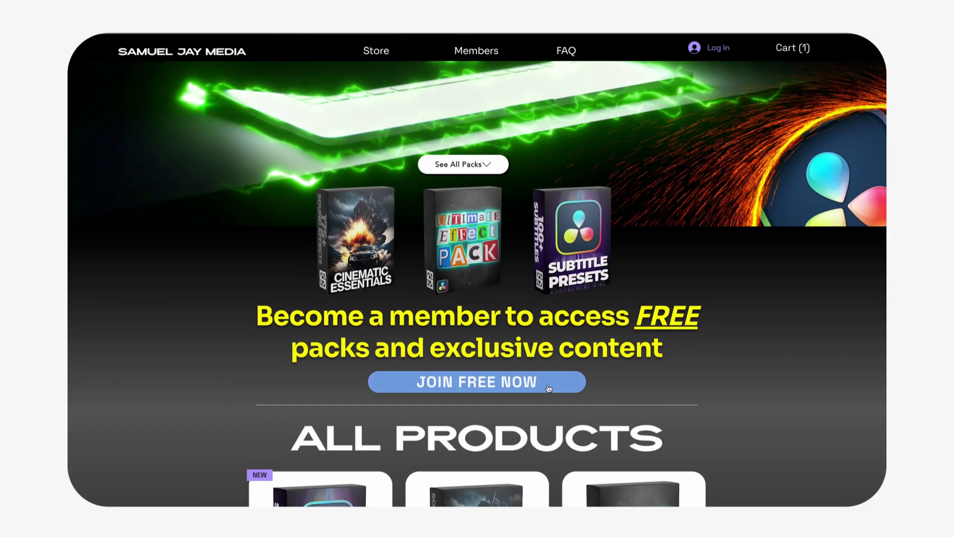
pyautogui.click(549, 386)
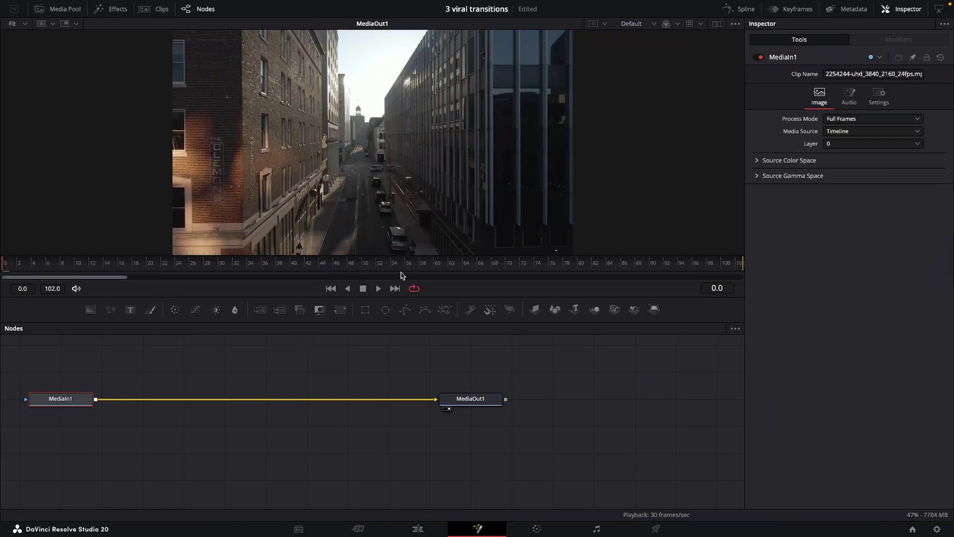
pyautogui.moveTo(400, 263); pyautogui.dragTo(331, 265)
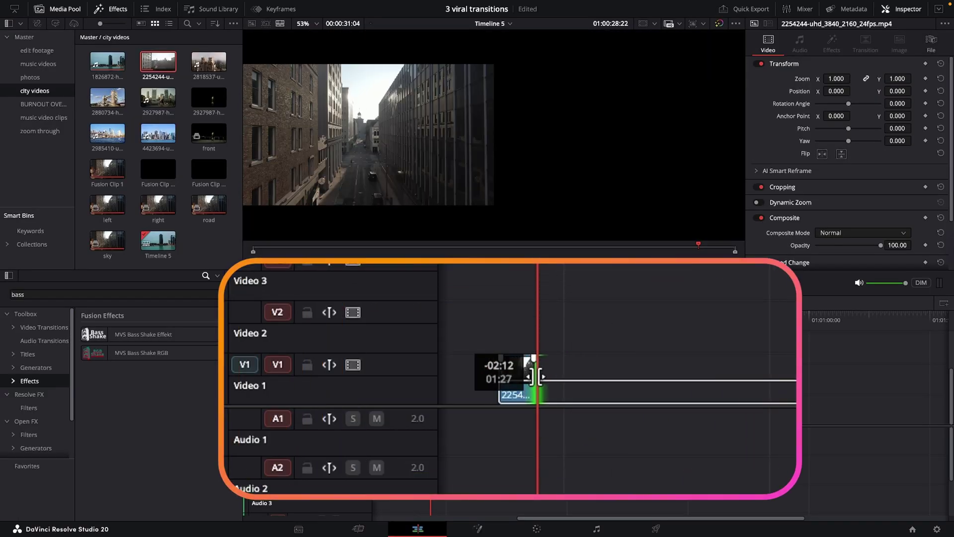
# - Trim the end of the city street clip on Video 1 to the playhead at 01:00:28:22 and duplicate it onto Video 2
pyautogui.moveTo(537, 377); pyautogui.dragTo(538, 377)
pyautogui.moveTo(515, 369); pyautogui.dragTo(515, 340)
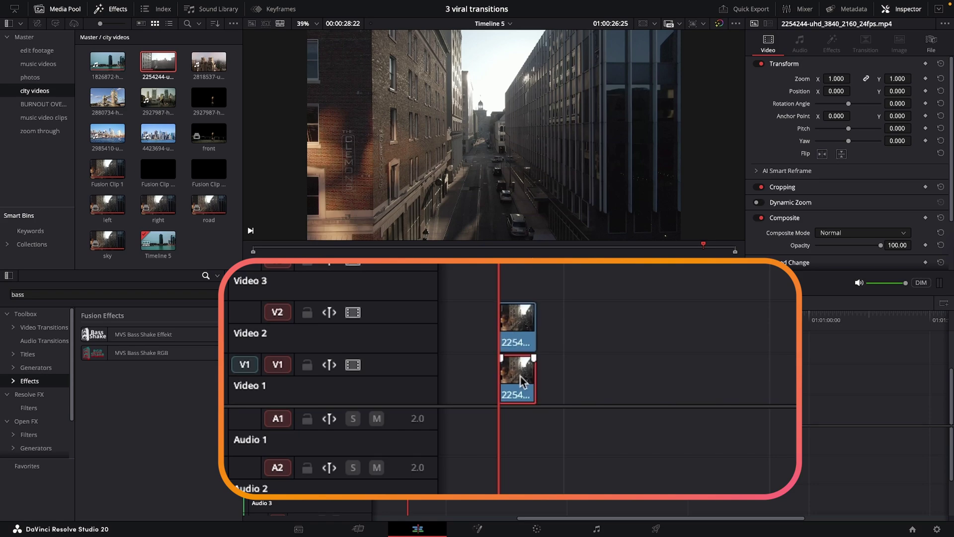
# - Turn the city street copy on Video 2 into a compound clip and open it in Fusion
pyautogui.rightClick(517, 333)
pyautogui.click(457, 65)
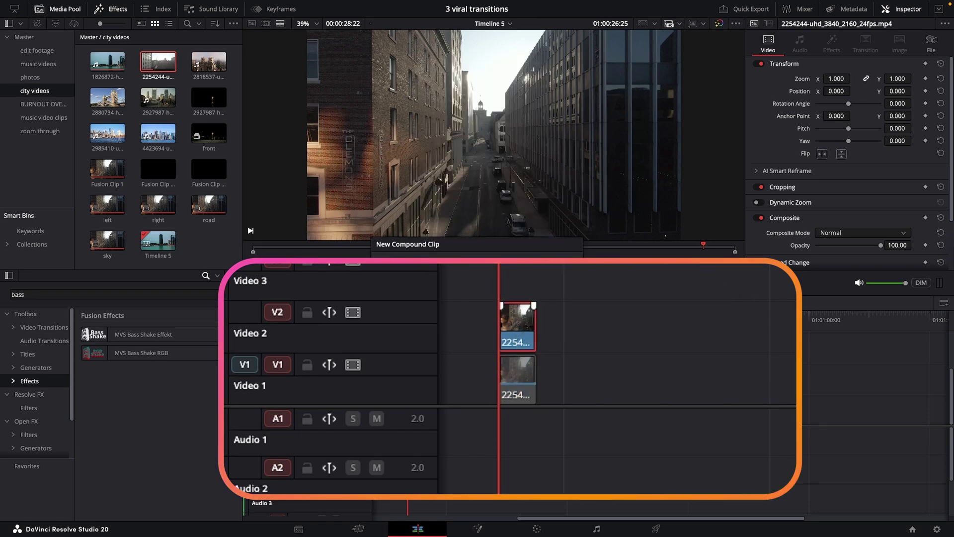
pyautogui.click(557, 299)
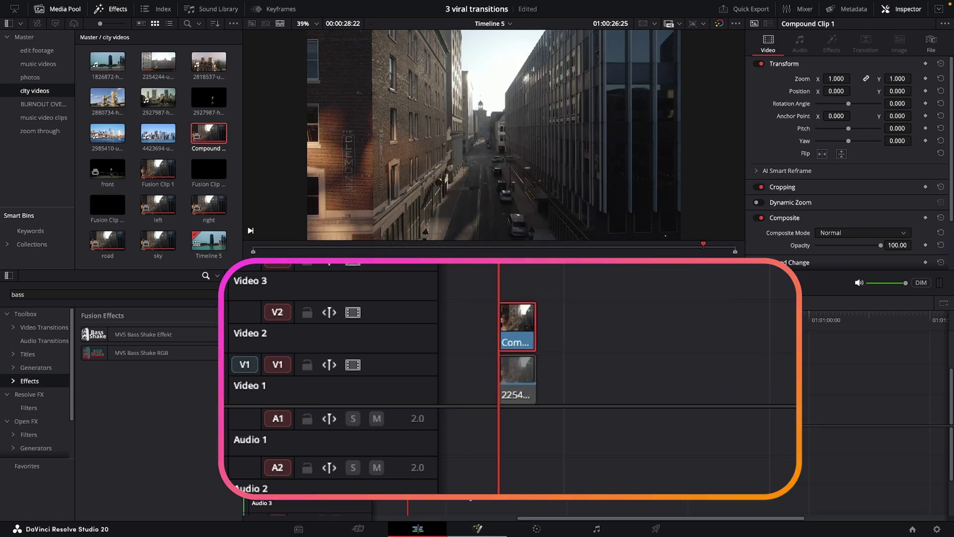
pyautogui.click(476, 527)
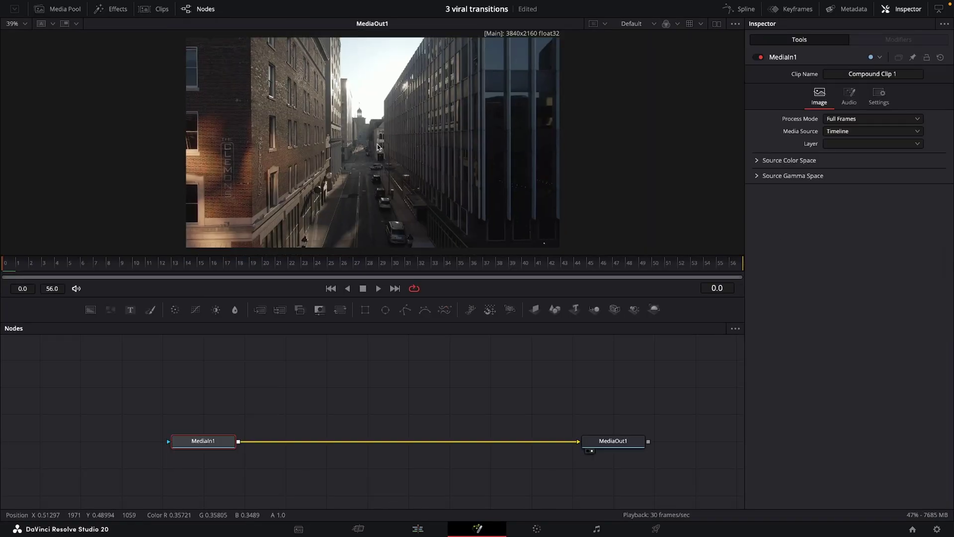
# - Disconnect MediaIn1 from MediaOut1, and connect a new Background node to MediaOut1 instead
pyautogui.moveTo(561, 443); pyautogui.dragTo(141, 441)
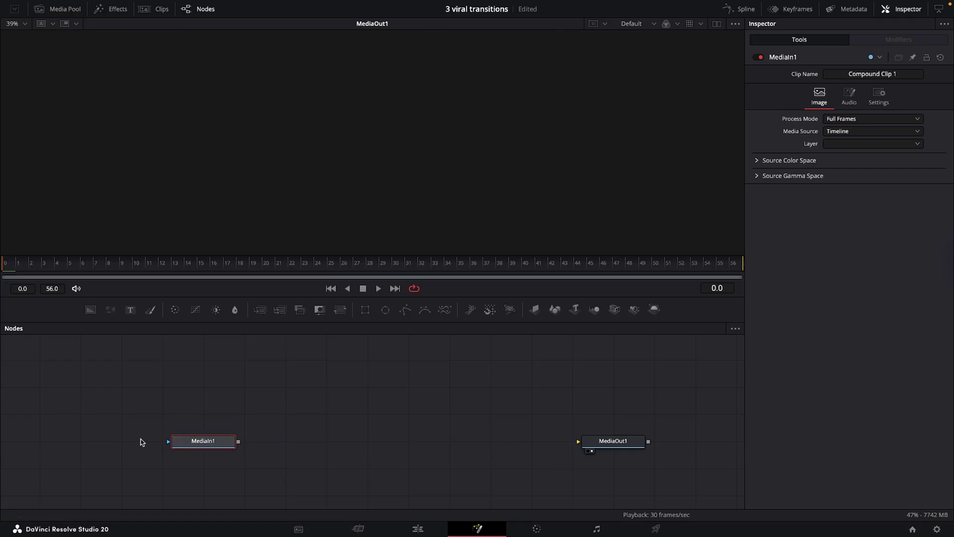
pyautogui.moveTo(203, 443); pyautogui.dragTo(367, 361)
pyautogui.moveTo(91, 311); pyautogui.dragTo(154, 453)
pyautogui.moveTo(197, 441); pyautogui.dragTo(586, 447)
# - Make Background1 fully transparent and merge MediaIn1 over it, placing MediaIn1 above the Merge node near MediaOut1
pyautogui.moveTo(890, 213); pyautogui.dragTo(618, 230)
pyautogui.moveTo(388, 354); pyautogui.dragTo(197, 443)
pyautogui.click(306, 354)
pyautogui.moveTo(233, 343); pyautogui.dragTo(507, 444)
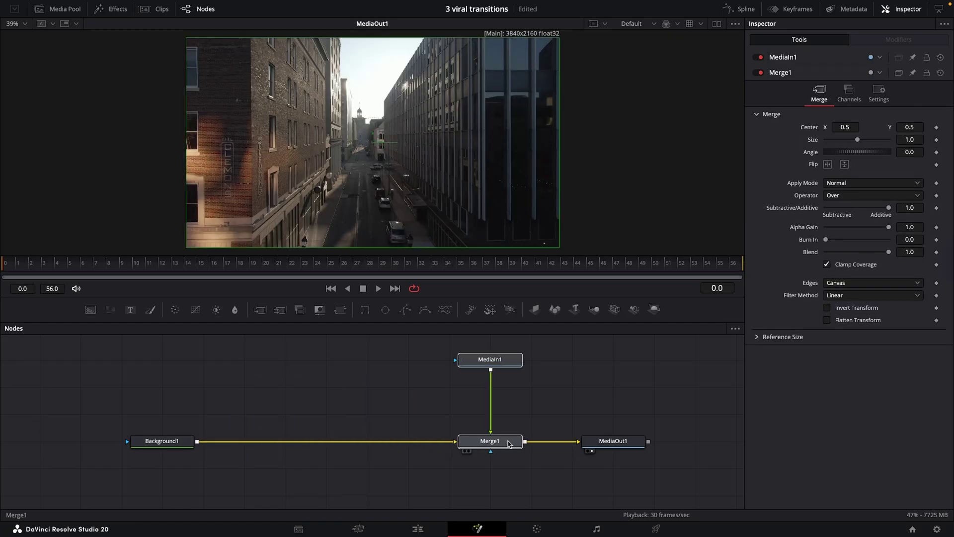
pyautogui.moveTo(507, 444); pyautogui.dragTo(548, 444)
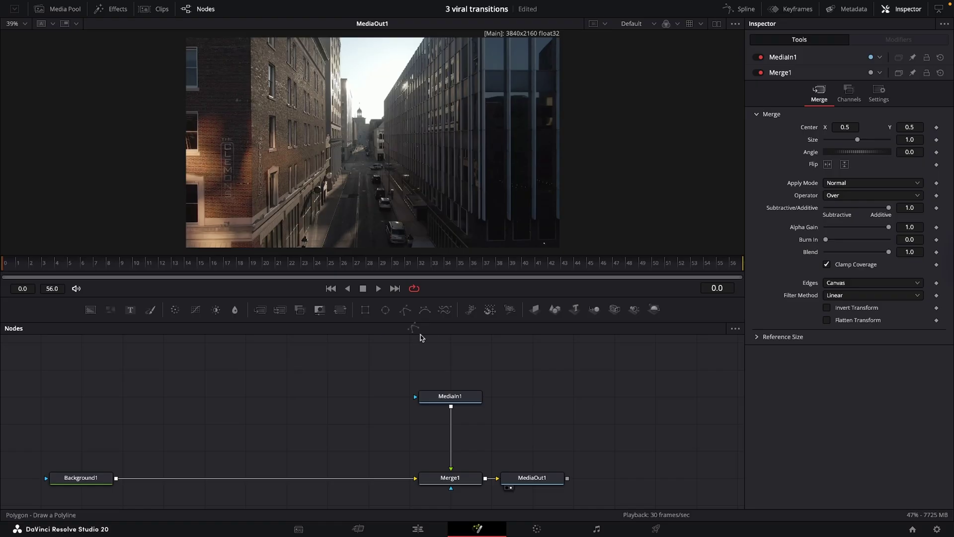
# - Add a Polygon mask node above MediaIn1 and trace the upper part of the left brick building's street-side edge
pyautogui.moveTo(420, 338); pyautogui.dragTo(450, 356)
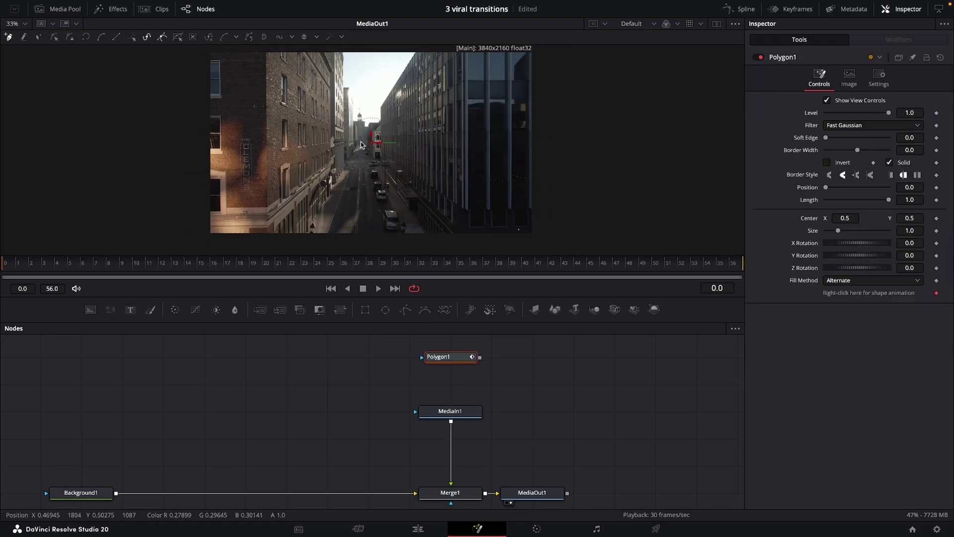
pyautogui.scroll(-1, 362, 145)
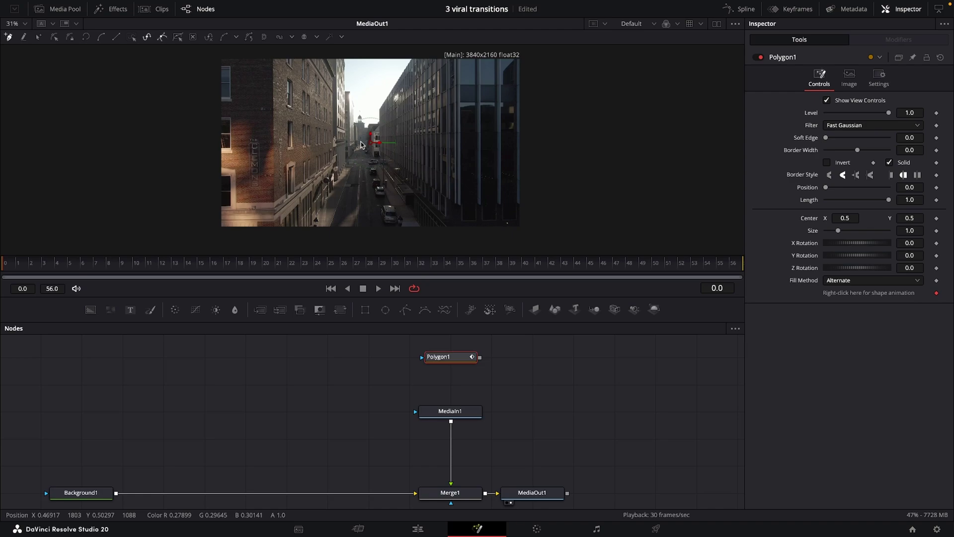
pyautogui.scroll(2, 288, 134)
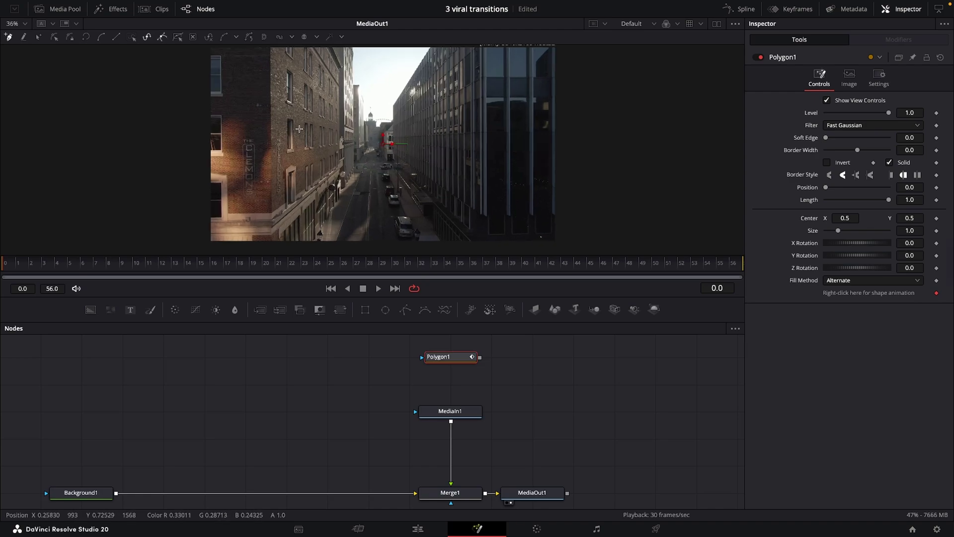
pyautogui.scroll(8, 388, 141)
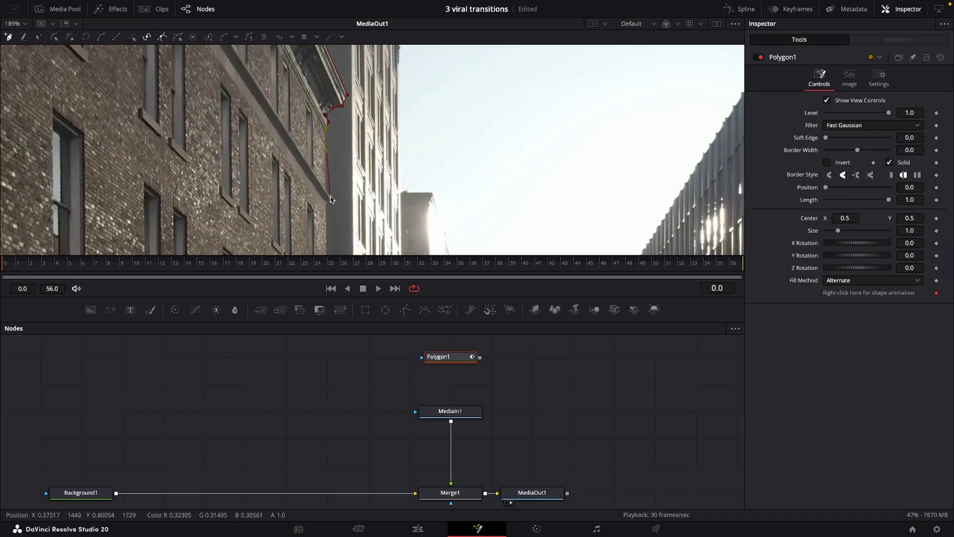
pyautogui.scroll(4, 301, 194)
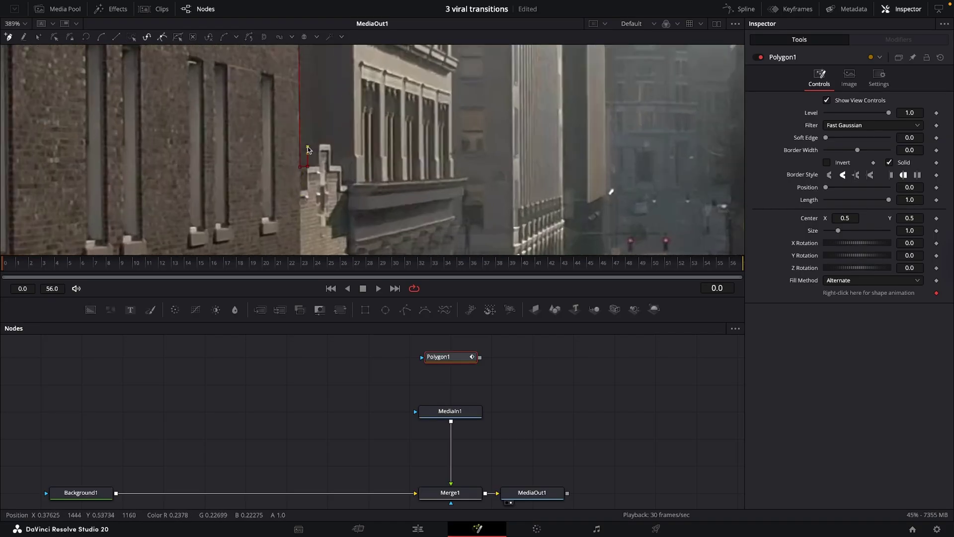
# - Continue the Polygon1 outline down the brick building's ledges and street-side edge to the bottom of the frame
pyautogui.scroll(-4, 335, 166)
pyautogui.click(344, 143)
pyautogui.scroll(3, 344, 149)
pyautogui.click(349, 180)
pyautogui.click(352, 187)
pyautogui.click(353, 199)
pyautogui.click(347, 209)
pyautogui.scroll(-3, 343, 214)
pyautogui.click(342, 237)
pyautogui.scroll(-4, 369, 199)
pyautogui.click(358, 133)
pyautogui.scroll(-5, 358, 134)
pyautogui.click(352, 153)
pyautogui.click(325, 198)
pyautogui.scroll(-1, 370, 120)
pyautogui.scroll(-4, 369, 119)
pyautogui.click(341, 177)
pyautogui.scroll(-8, 338, 199)
# - Close the Polygon1 outline outside the frame around the brick building and connect it to MediaIn1 as its effect mask
pyautogui.click(264, 208)
pyautogui.click(264, 58)
pyautogui.click(357, 79)
pyautogui.moveTo(480, 357); pyautogui.dragTo(451, 406)
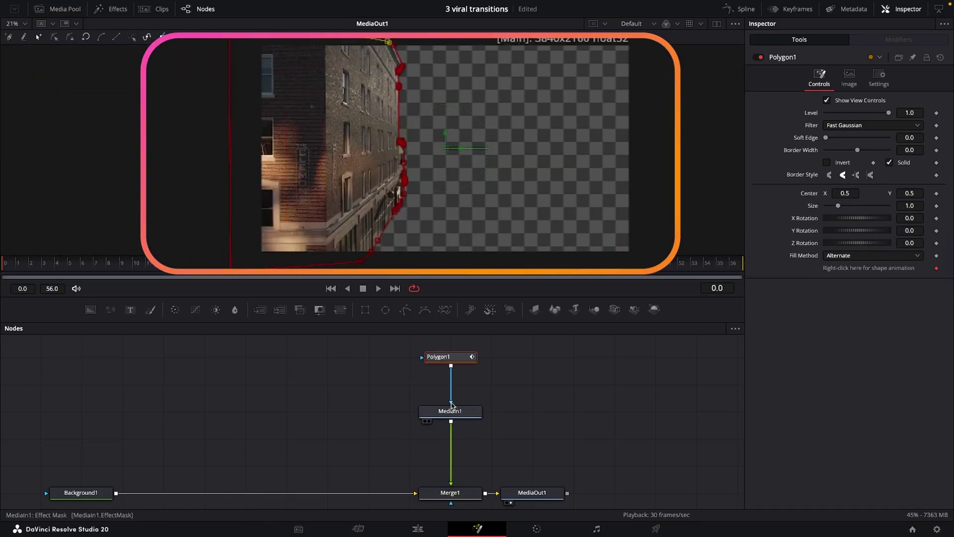
pyautogui.click(372, 366)
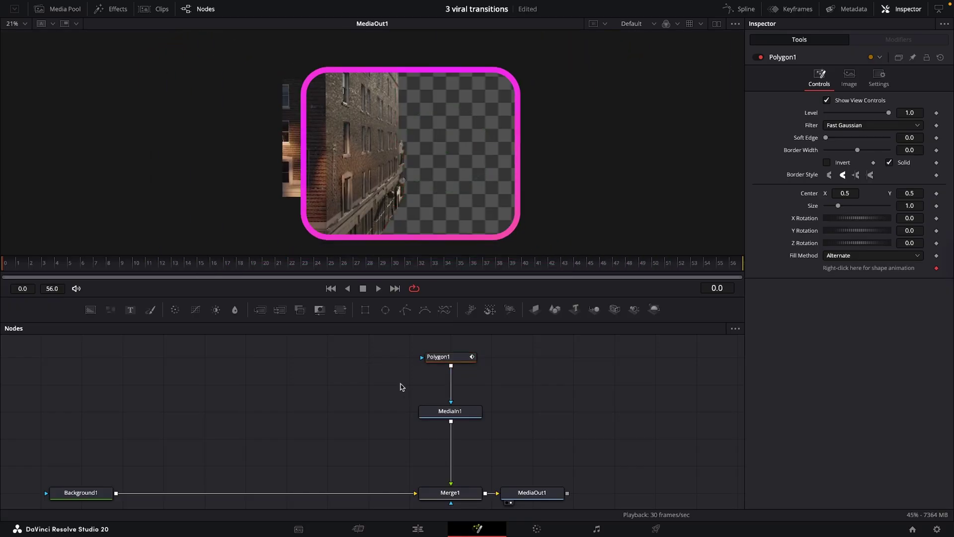
# - Duplicate MediaIn1 without its mask and merge the copy over Background1, ahead of Merge1
pyautogui.click(457, 417)
pyautogui.hotkey('ctrl', 'c')
pyautogui.hotkey('ctrl', 'v')
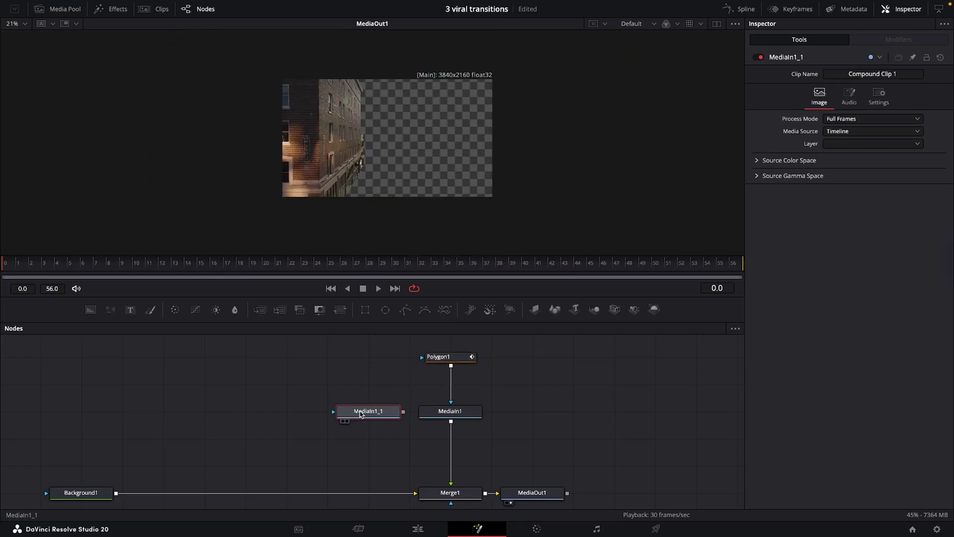
pyautogui.moveTo(404, 412); pyautogui.dragTo(116, 492)
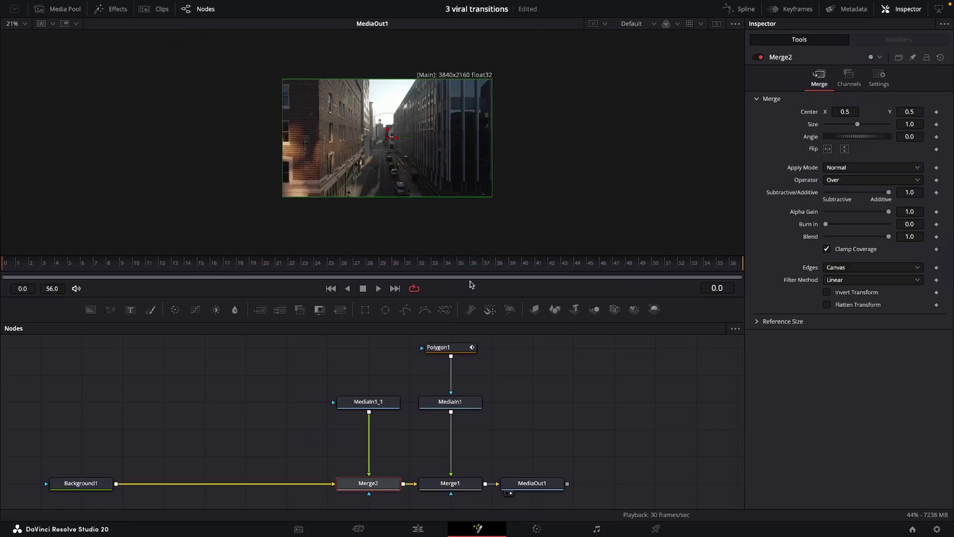
# - Add a second Polygon mask above MediaIn1_1 and trace the roofline of the right-hand building from the top of the frame
pyautogui.moveTo(405, 311); pyautogui.dragTo(367, 352)
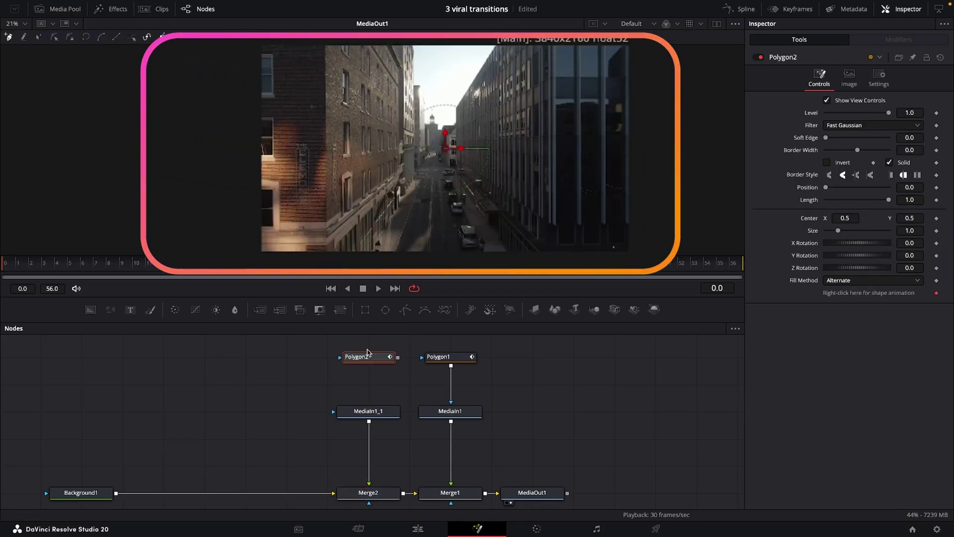
pyautogui.scroll(3, 622, 119)
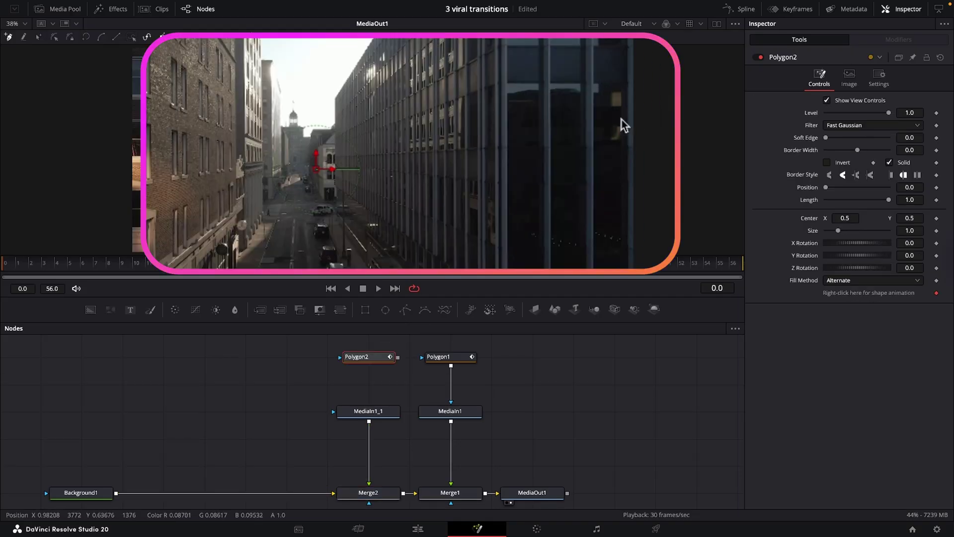
pyautogui.scroll(6, 479, 149)
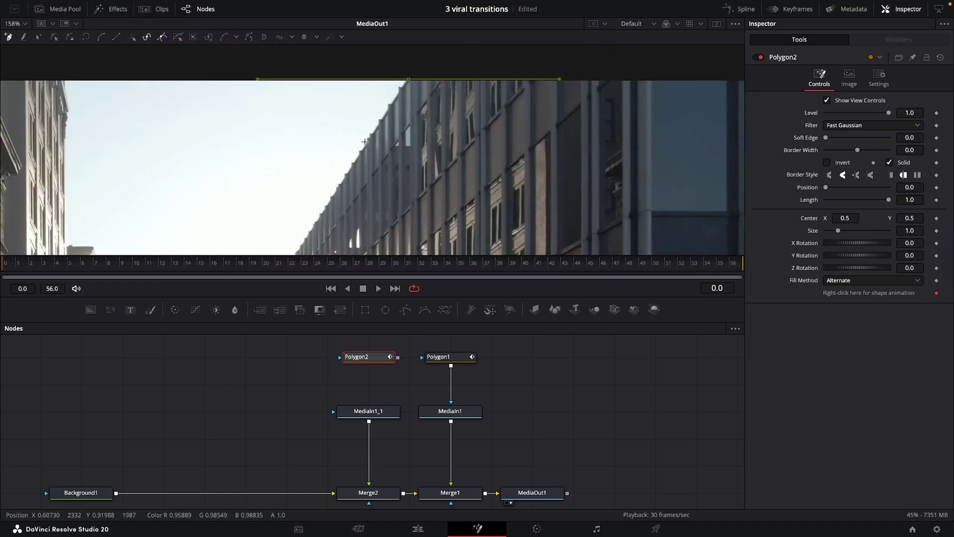
pyautogui.click(357, 159)
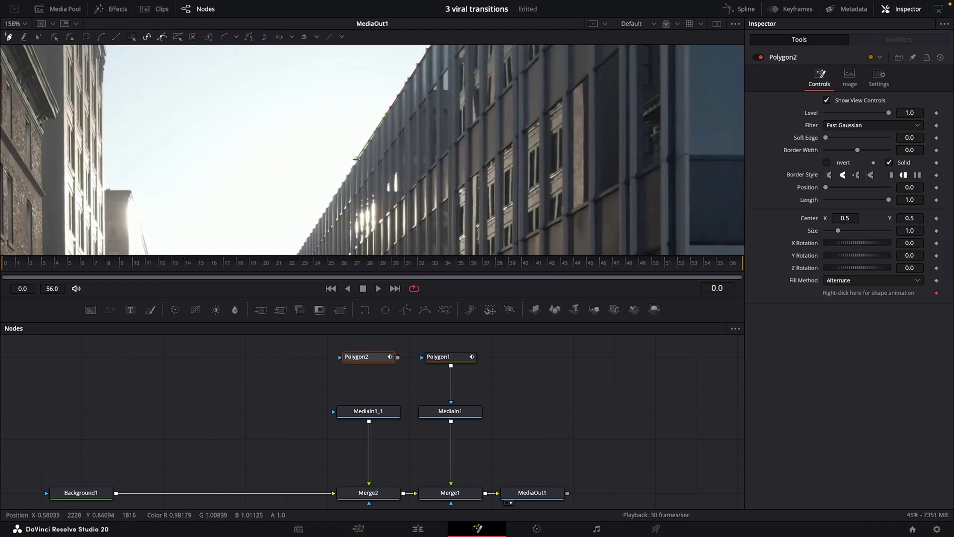
pyautogui.scroll(-3, 360, 160)
pyautogui.hscroll(-3, 360, 159)
pyautogui.scroll(5, 321, 247)
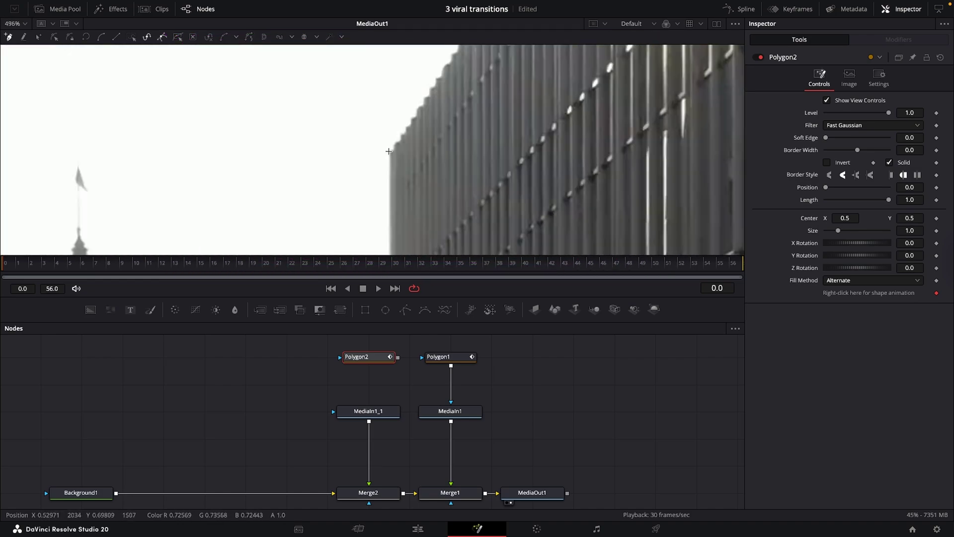
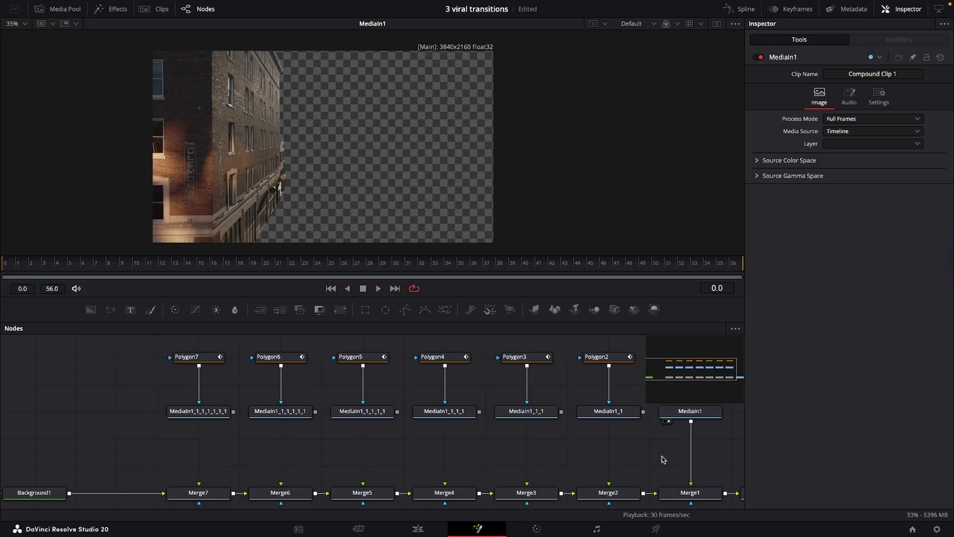
# - Disconnect Polygon1 from MediaIn1 and select the mask for editing at frame 20
pyautogui.moveTo(664, 459); pyautogui.dragTo(297, 464)
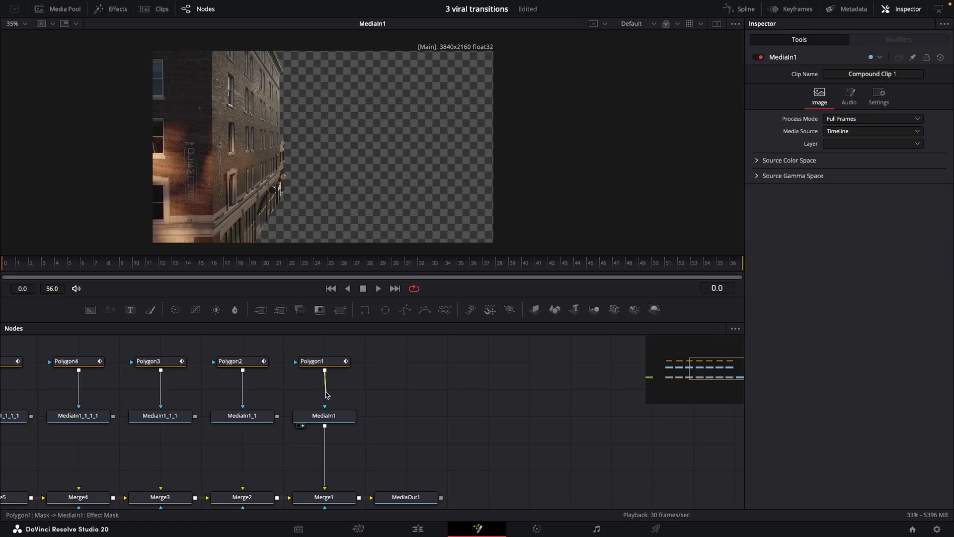
pyautogui.moveTo(327, 394); pyautogui.dragTo(332, 392)
pyautogui.click(325, 366)
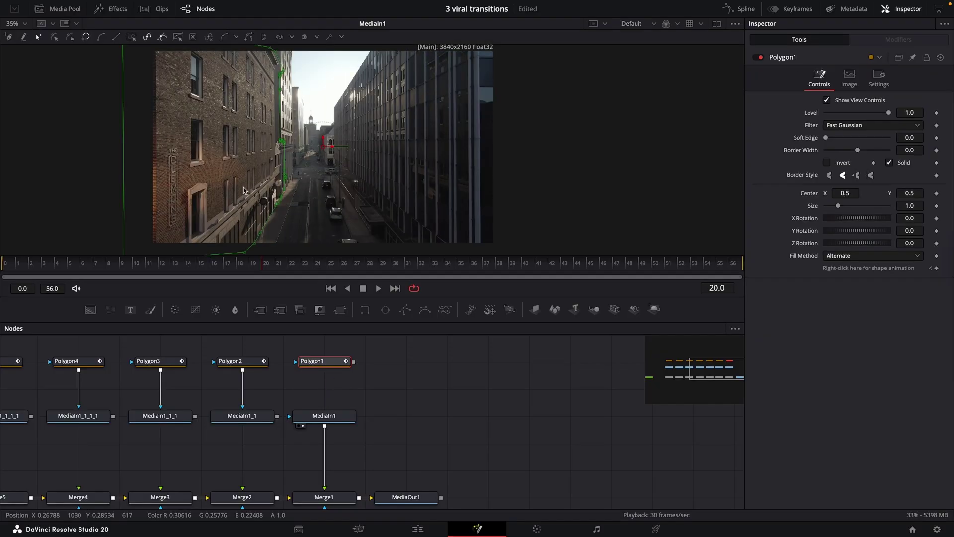
# - Realign Polygon1's points with the left brick building's street-side edge at frame 20
pyautogui.scroll(10, 387, 152)
pyautogui.scroll(4, 292, 103)
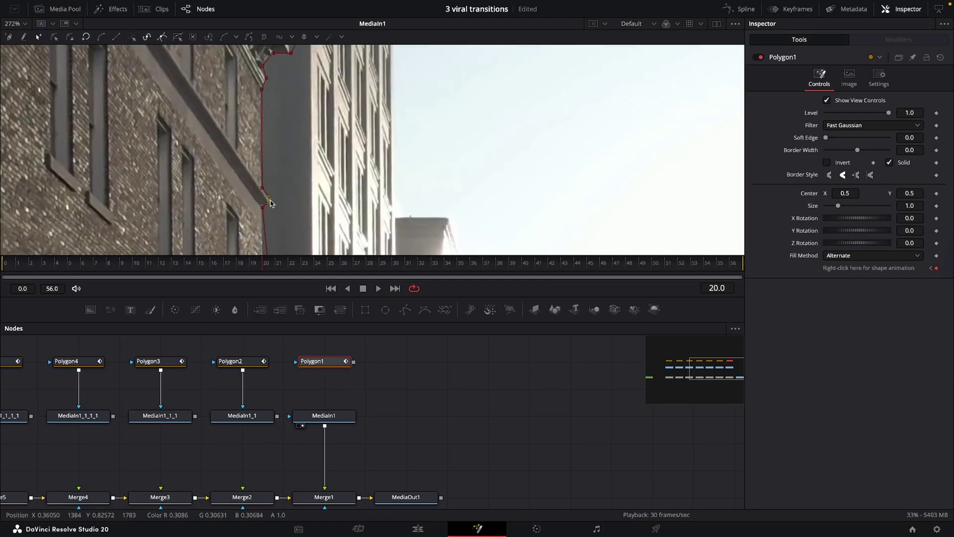
pyautogui.scroll(-5, 295, 166)
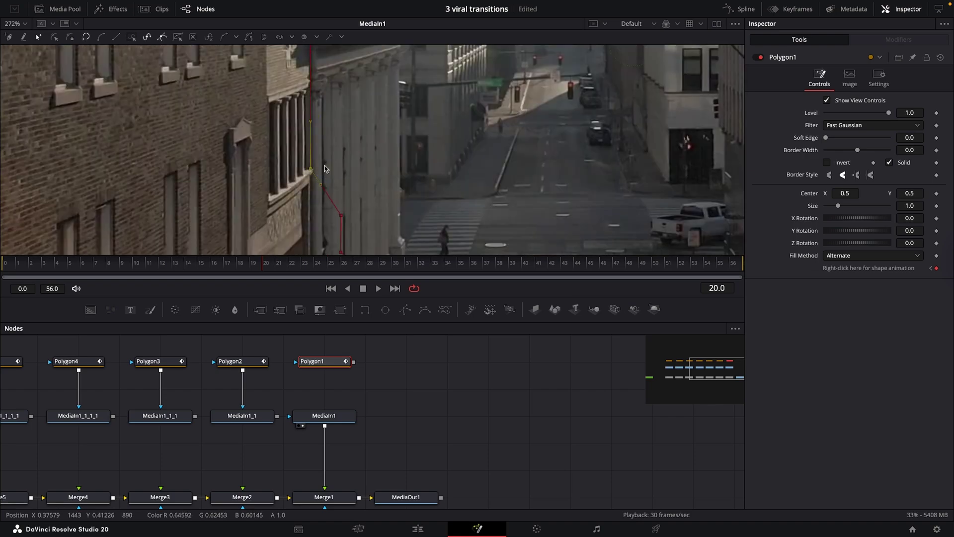
pyautogui.scroll(-3, 288, 214)
pyautogui.scroll(-10, 289, 213)
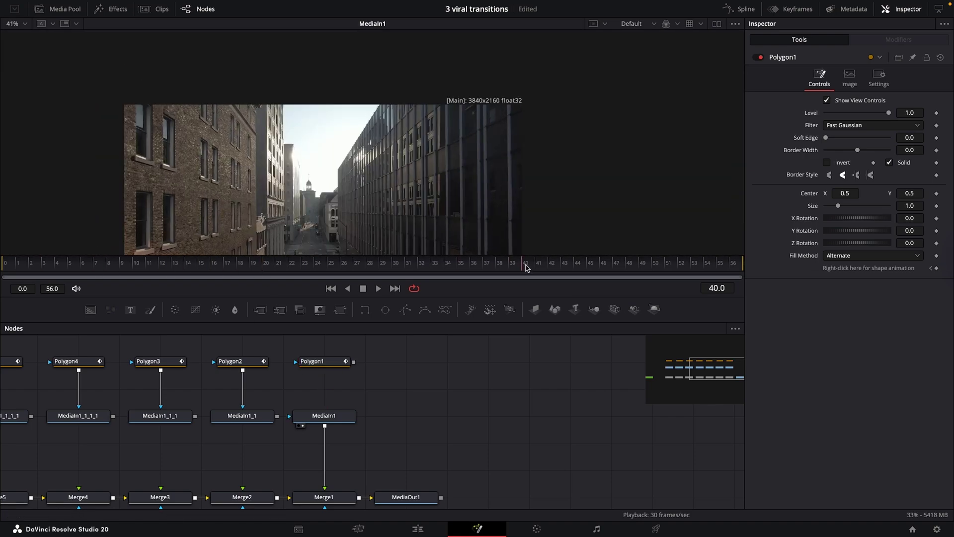
# - Reshape the Polygon1 mask at frame 40 to follow the upper street-side edge of the left brick building
pyautogui.click(312, 361)
pyautogui.scroll(8, 282, 171)
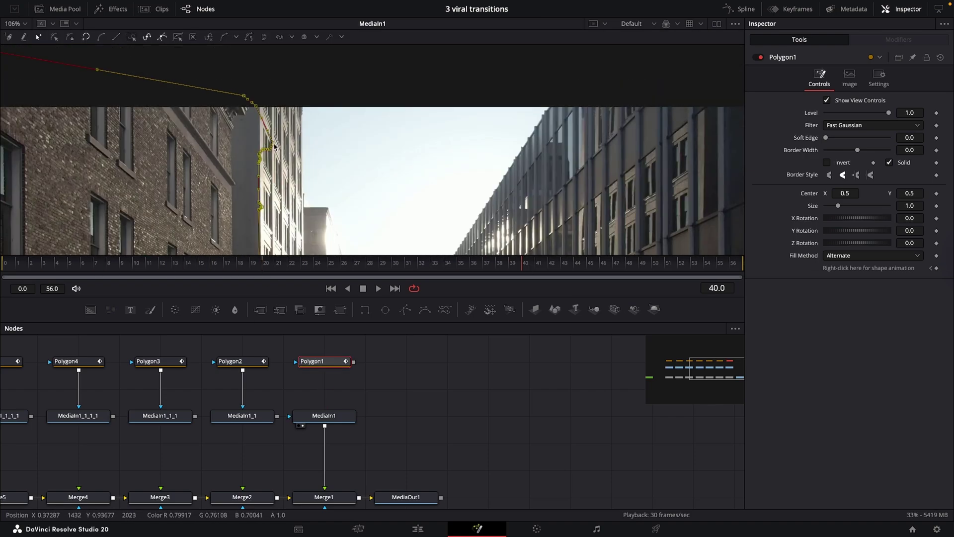
pyautogui.scroll(-4, 282, 171)
pyautogui.moveTo(216, 158); pyautogui.dragTo(209, 176)
pyautogui.scroll(-5, 230, 164)
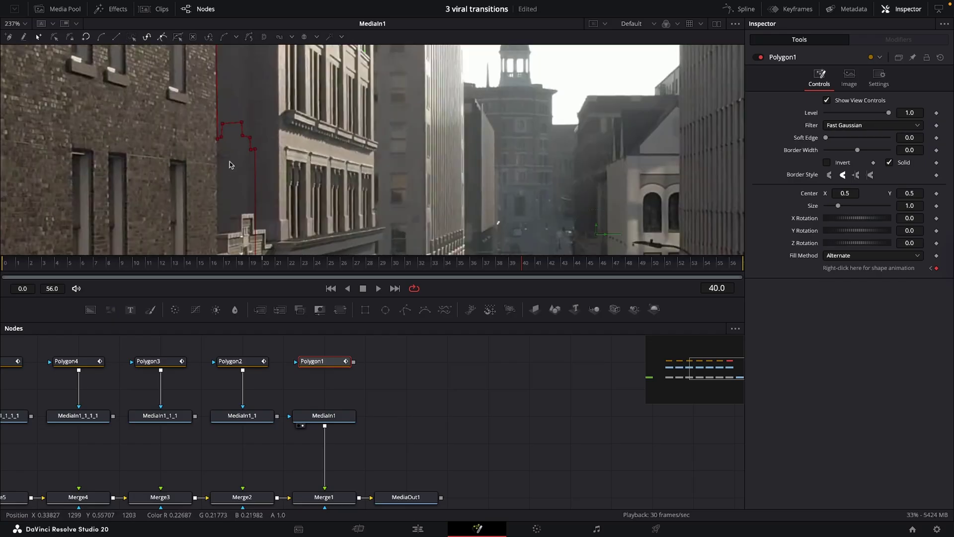
pyautogui.scroll(-3, 230, 164)
pyautogui.scroll(6, 231, 179)
pyautogui.click(231, 178)
# - Fit Polygon1's lower points to the brick building's street-level edge at frame 40 and check the mask over the following frames
pyautogui.scroll(-6, 232, 180)
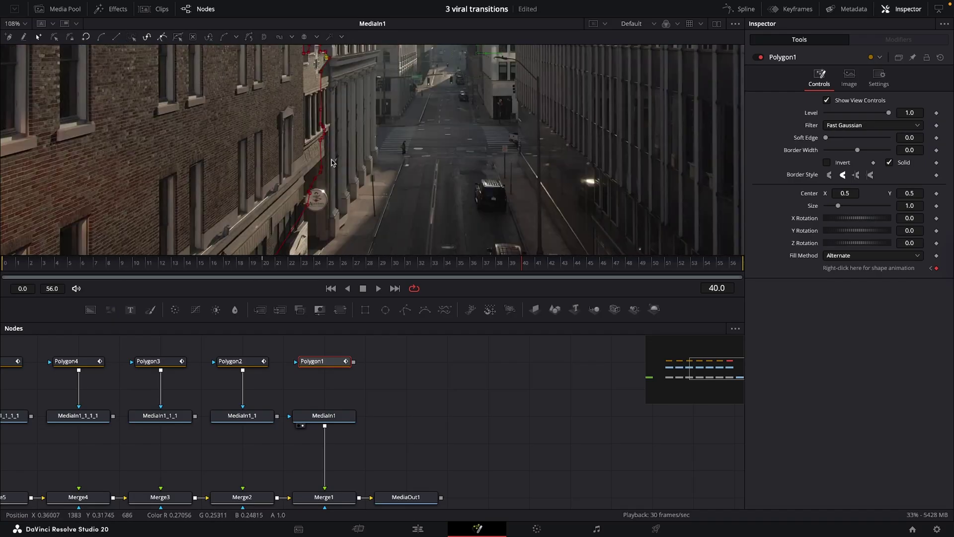
pyautogui.scroll(6, 293, 145)
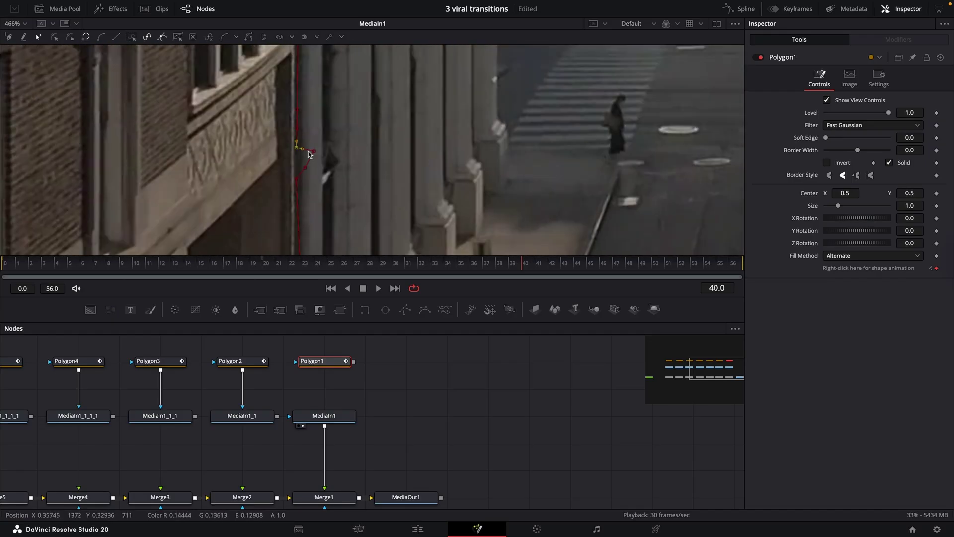
pyautogui.scroll(-6, 286, 125)
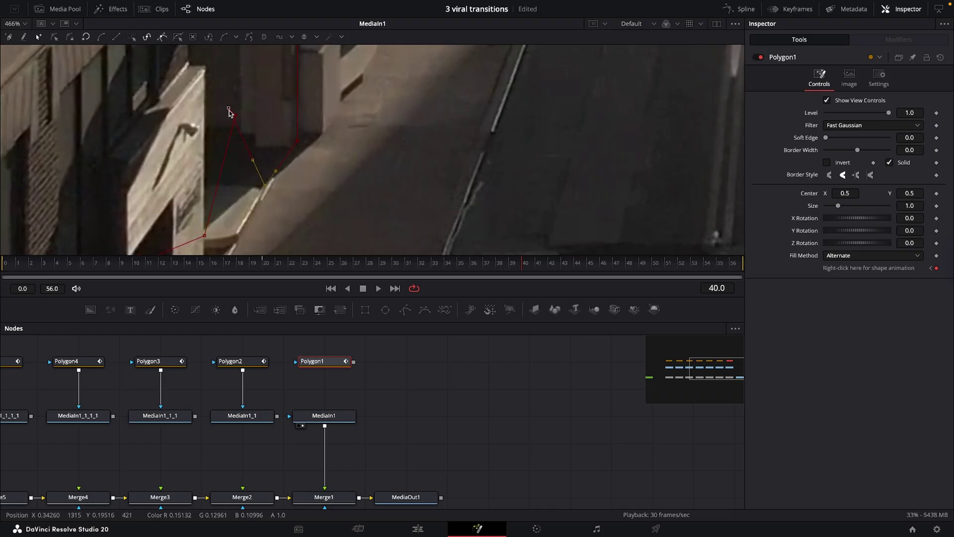
pyautogui.scroll(-6, 209, 143)
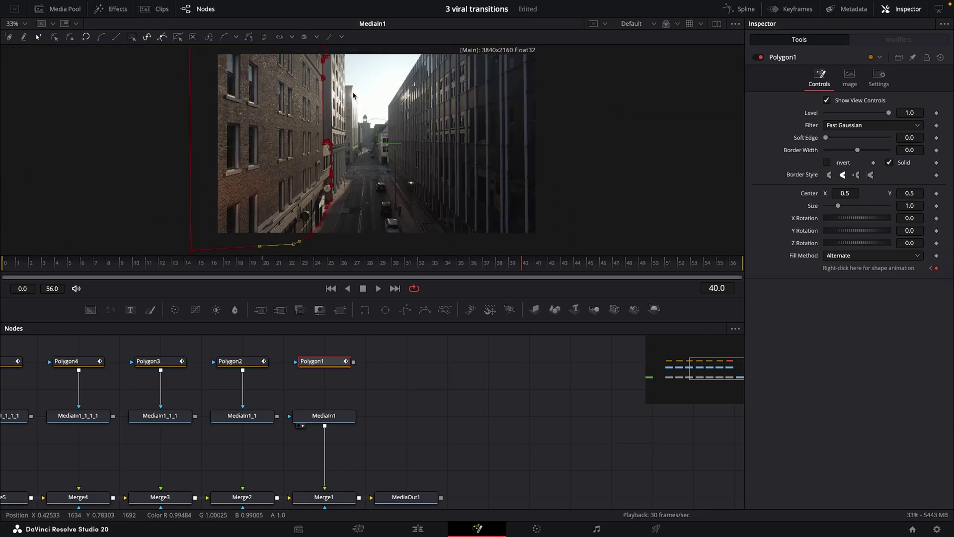
pyautogui.click(358, 266)
pyautogui.moveTo(358, 267); pyautogui.dragTo(696, 267)
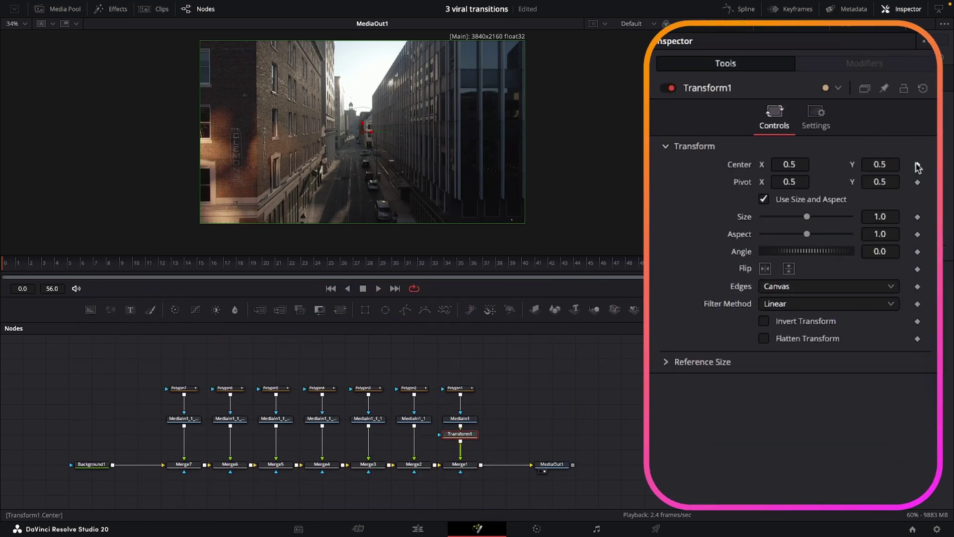
# - Keyframe Transform1's Center at frames 0 and 20, with the frame 0 position lowered below the frame to Y about -0.527
pyautogui.click(917, 164)
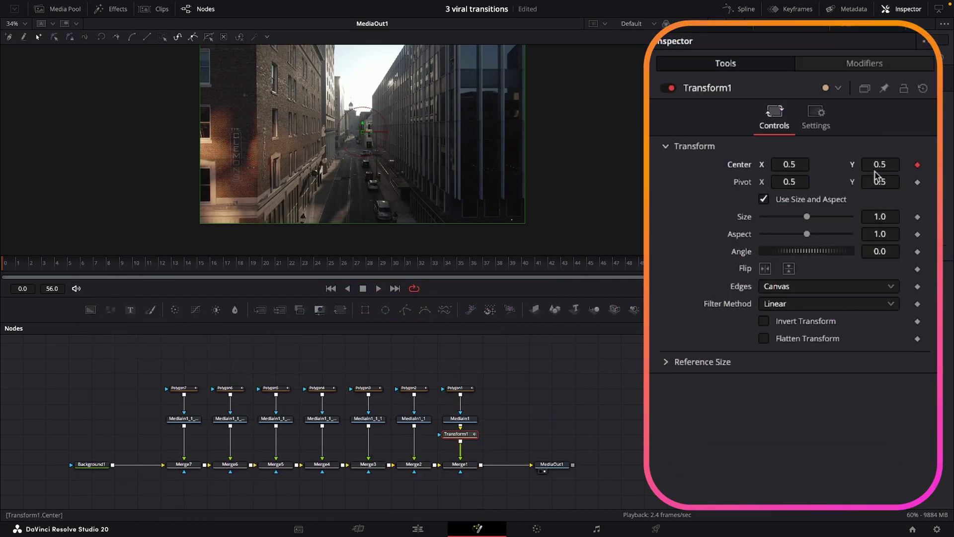
pyautogui.moveTo(112, 267); pyautogui.dragTo(263, 264)
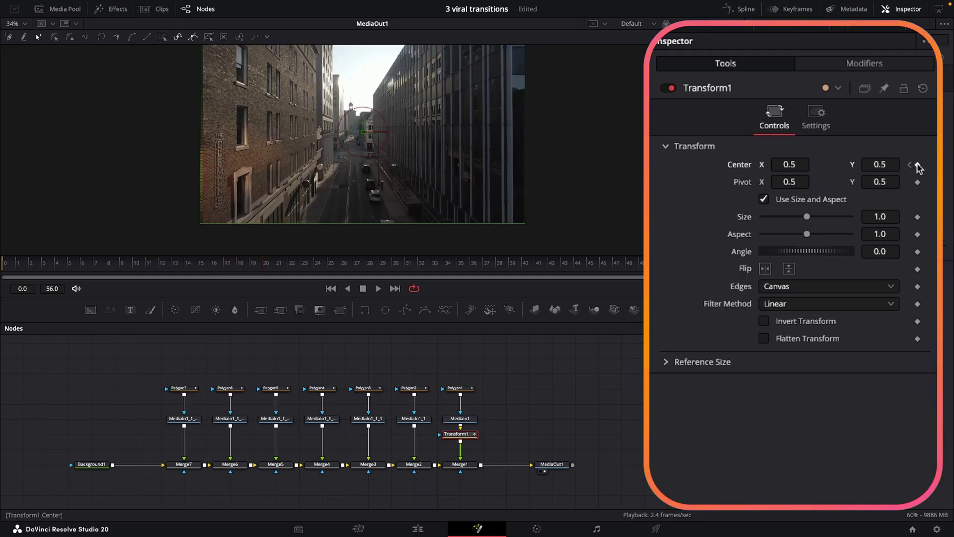
pyautogui.click(17, 269)
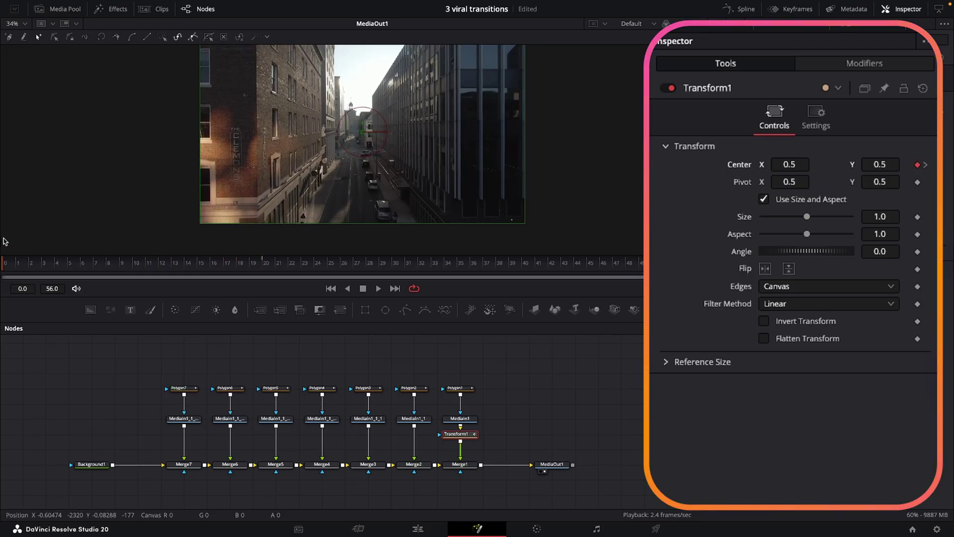
pyautogui.moveTo(363, 130); pyautogui.dragTo(385, 312)
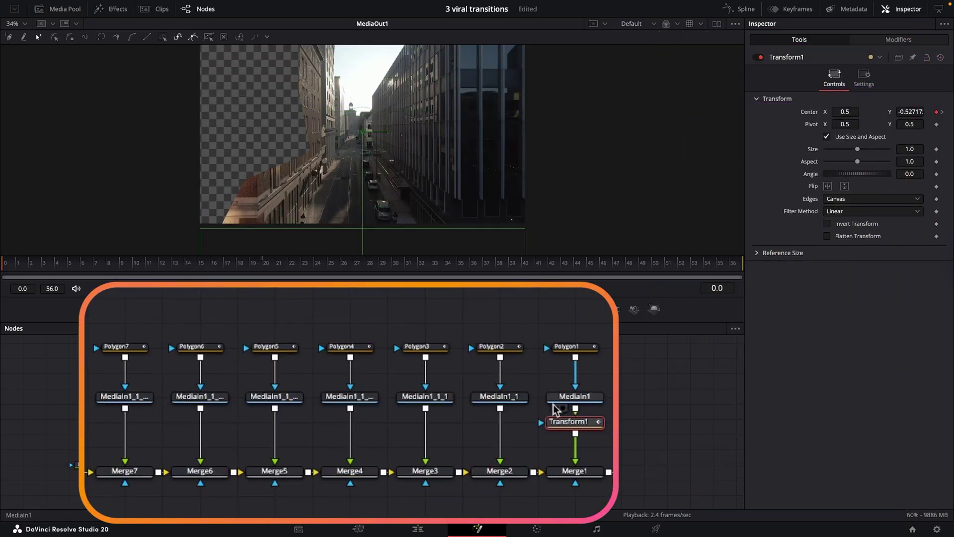
# - Paste a copy of Transform1 after MediaIn1_1 and delay its Center keyframes by three frames
pyautogui.click(500, 397)
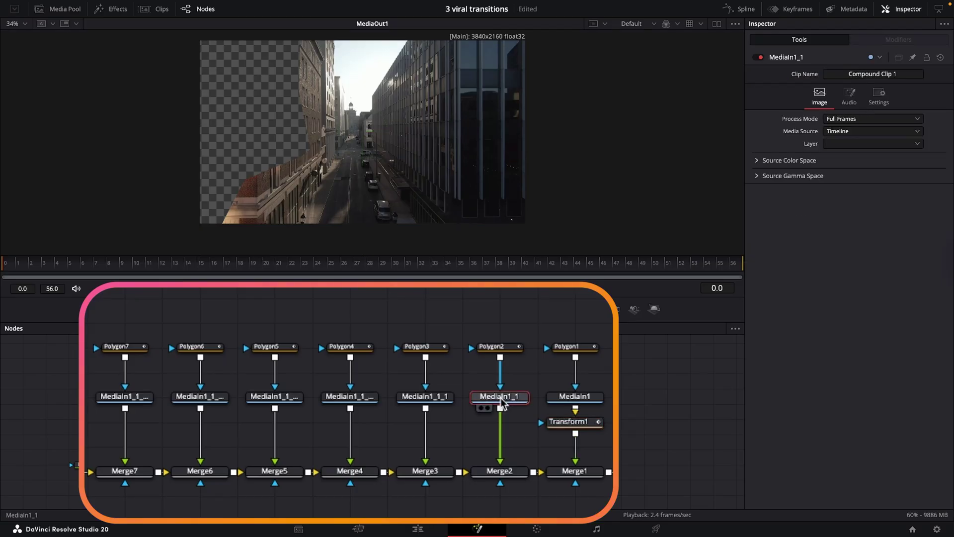
pyautogui.hotkey('ctrl', 'v')
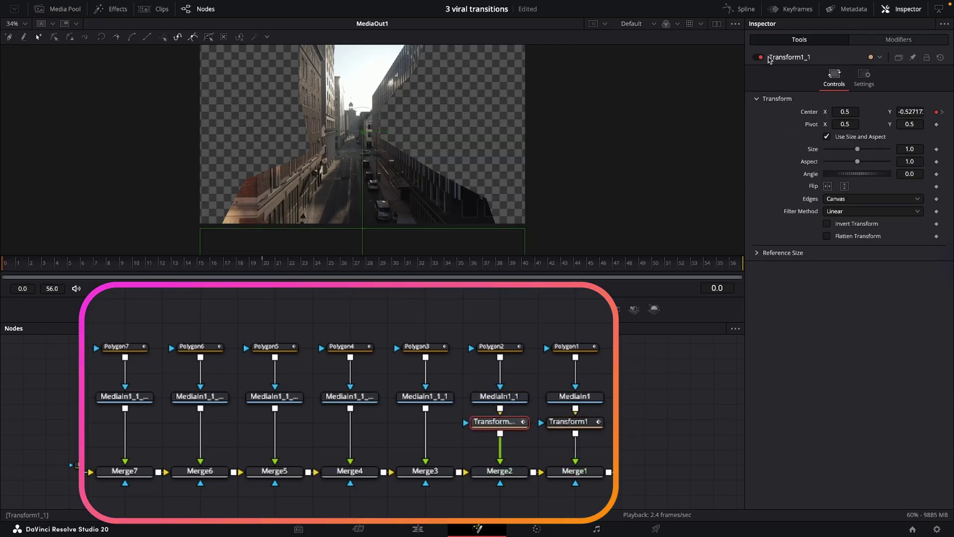
pyautogui.click(777, 9)
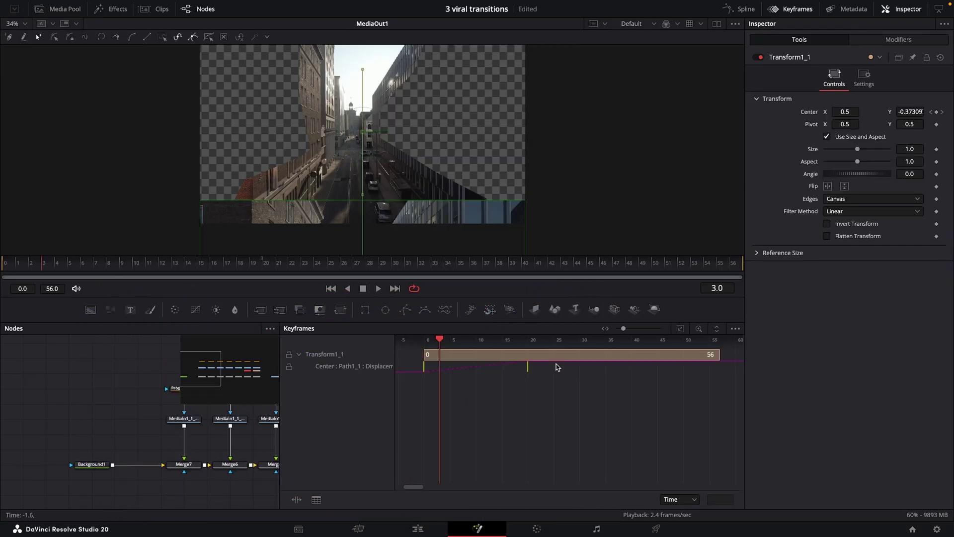
pyautogui.moveTo(422, 370); pyautogui.dragTo(502, 370)
pyautogui.click(790, 9)
# - Stagger the pasted transforms of the Merge3 and Merge4 layers so their Center keyframes start at frames 6 and 9
pyautogui.click(791, 9)
pyautogui.press('Right')
pyautogui.press('Right')
pyautogui.press('Right')
pyautogui.click(791, 9)
pyautogui.press('super+v')
pyautogui.click(791, 9)
pyautogui.click(299, 354)
pyautogui.click(791, 9)
# - Paste the animated transform into the layer feeding Merge5 and start its Center keyframes at frame 12
pyautogui.click(281, 420)
pyautogui.press('super+v')
pyautogui.click(791, 9)
pyautogui.click(299, 354)
pyautogui.press('Right')
pyautogui.press('Right')
pyautogui.press('Right')
pyautogui.click(791, 9)
# - Paste the animated transform into the layer feeding Merge6 and start its Center keyframes at frame 15
pyautogui.click(230, 419)
pyautogui.press('super+v')
pyautogui.click(418, 529)
pyautogui.click(478, 529)
pyautogui.click(790, 9)
pyautogui.click(299, 354)
pyautogui.press('Right')
pyautogui.press('Right')
pyautogui.press('Right')
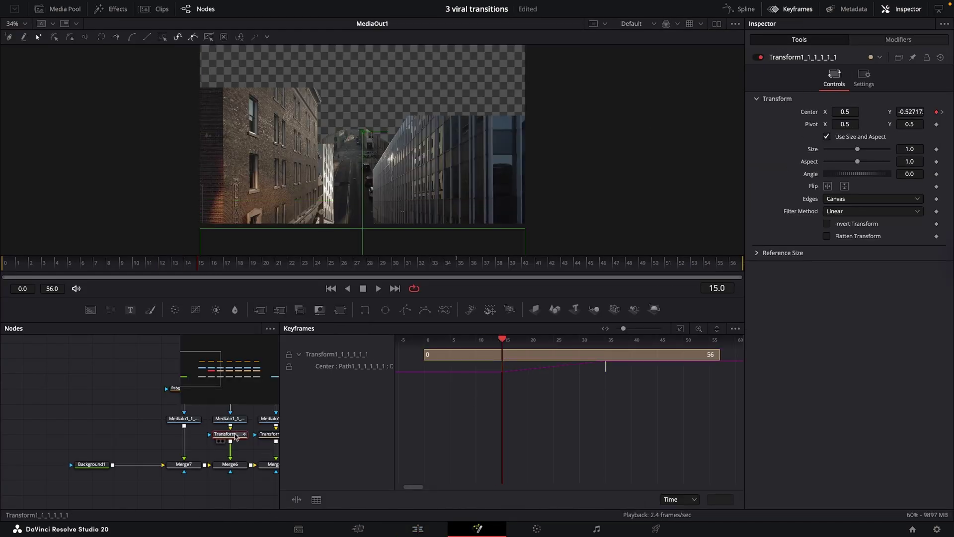
# - Paste the animated transform into the layer feeding Merge7 and start its Center keyframes at frame 18
pyautogui.click(184, 419)
pyautogui.press('super+v')
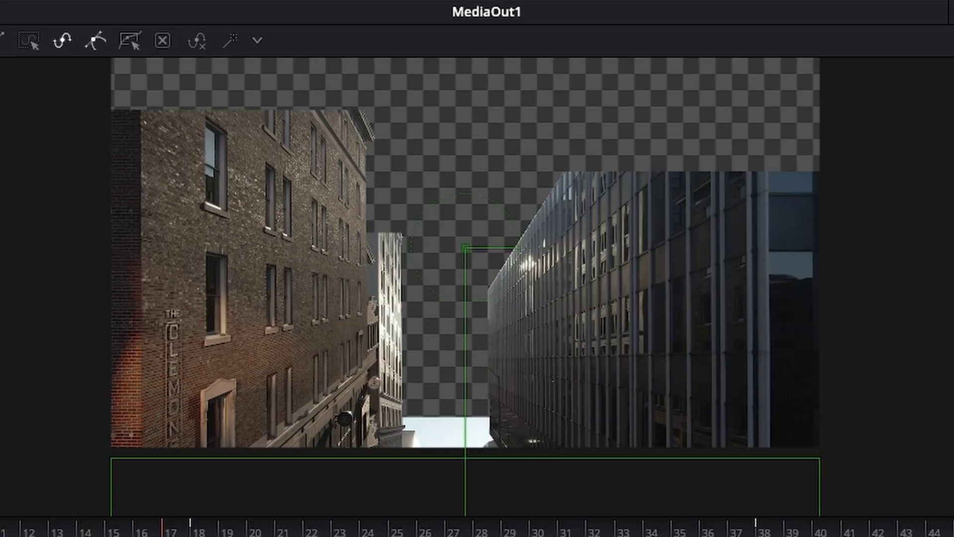
pyautogui.moveTo(276, 534); pyautogui.dragTo(194, 533)
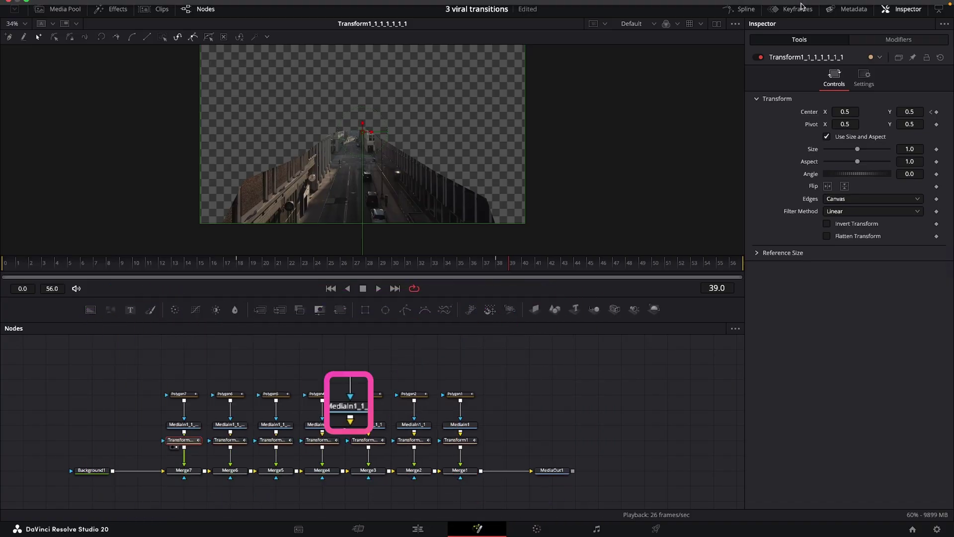
# - Move the Center keyframes of the transform feeding Merge7 to frames 0 and 25
pyautogui.click(790, 9)
pyautogui.moveTo(649, 359); pyautogui.dragTo(422, 374)
pyautogui.click(538, 367)
pyautogui.moveTo(529, 370); pyautogui.dragTo(554, 368)
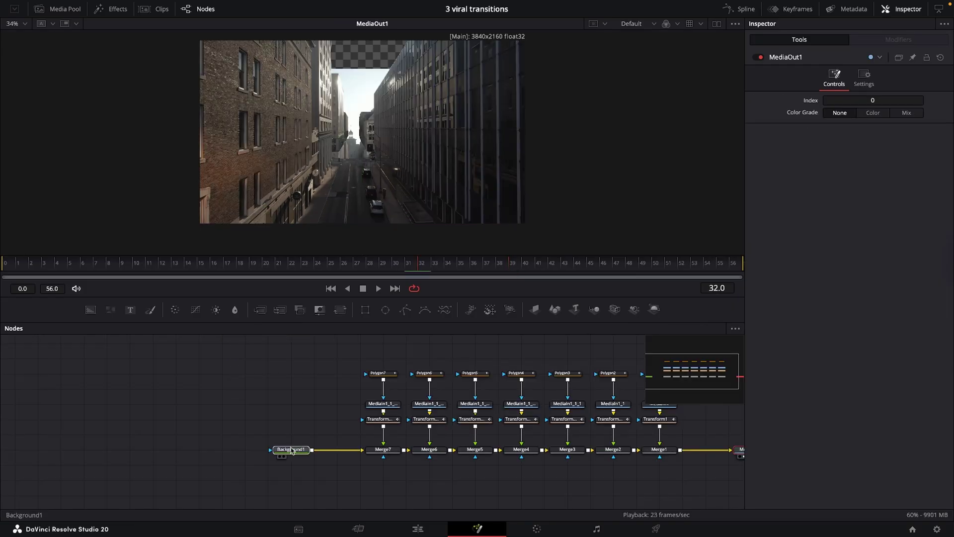
# - Move the Merge6 layer with its mask, media and transform between Background1 and Merge7, and check the result through frame 49
pyautogui.moveTo(291, 450); pyautogui.dragTo(245, 450)
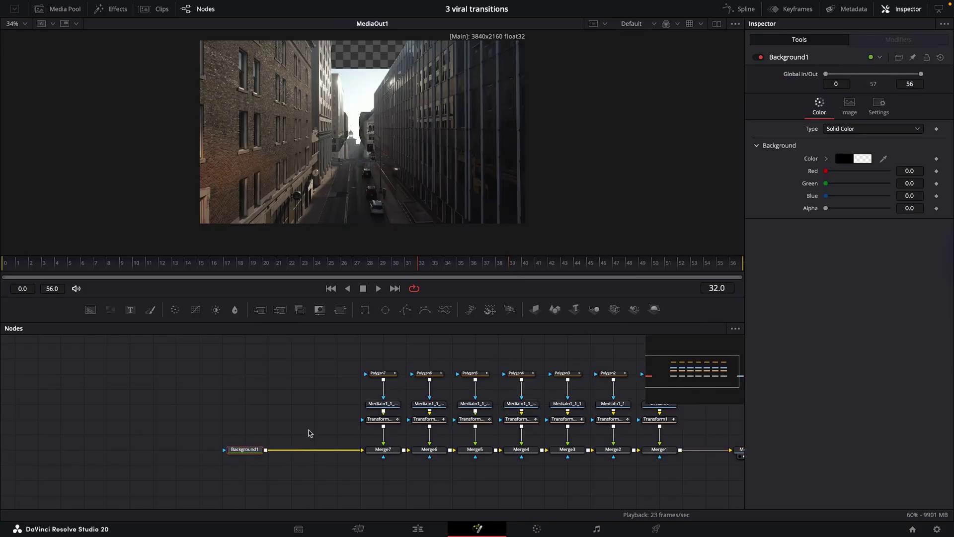
pyautogui.moveTo(424, 352); pyautogui.dragTo(316, 452)
pyautogui.click(315, 452)
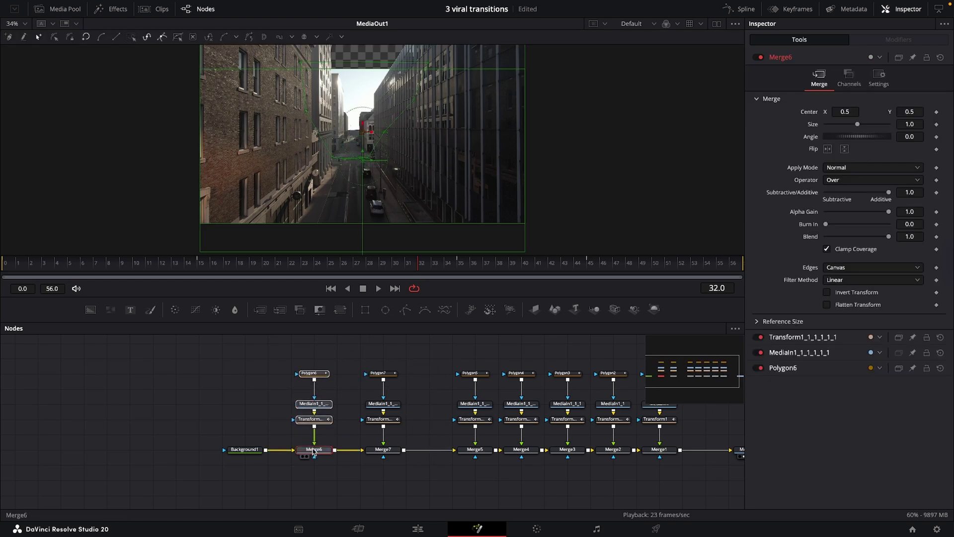
pyautogui.moveTo(461, 262); pyautogui.dragTo(643, 255)
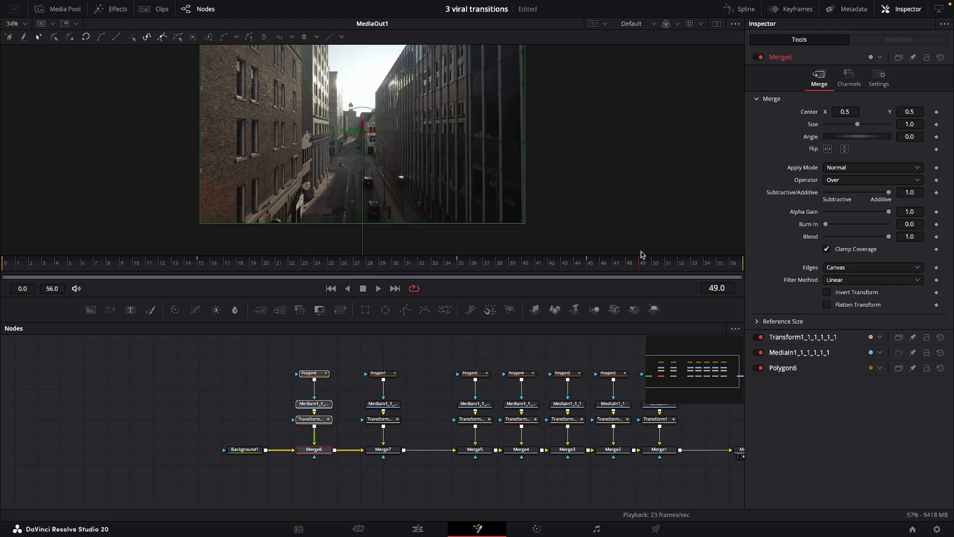
# - Show the Displacement curves of the five transforms feeding Merge1 through Merge5 together in the Spline editor, fitted to view
pyautogui.moveTo(681, 420); pyautogui.dragTo(280, 450)
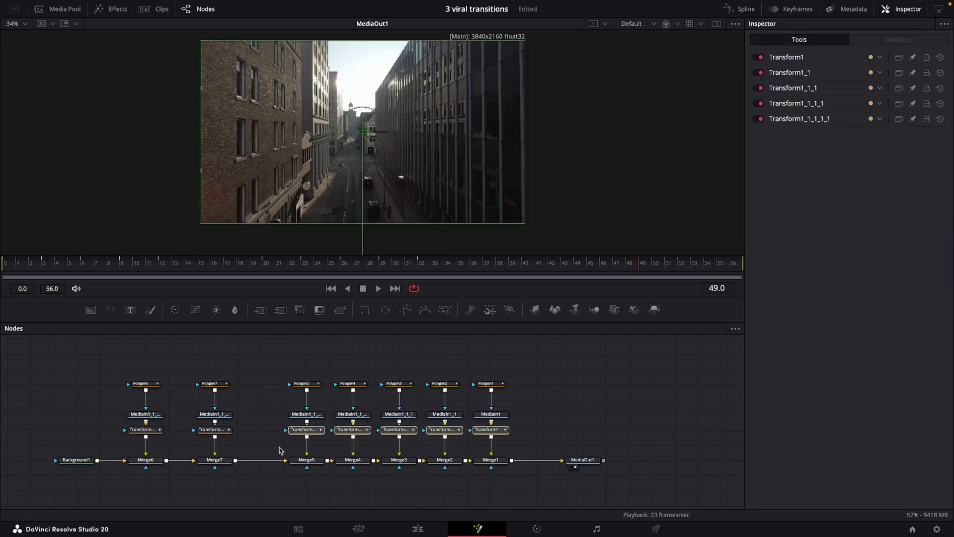
pyautogui.click(736, 9)
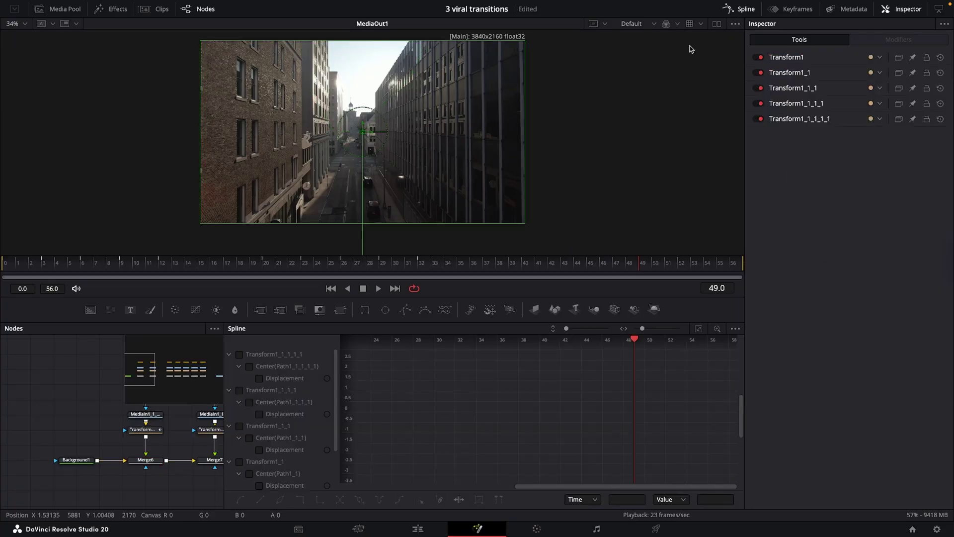
pyautogui.click(240, 355)
pyautogui.click(240, 391)
pyautogui.click(239, 427)
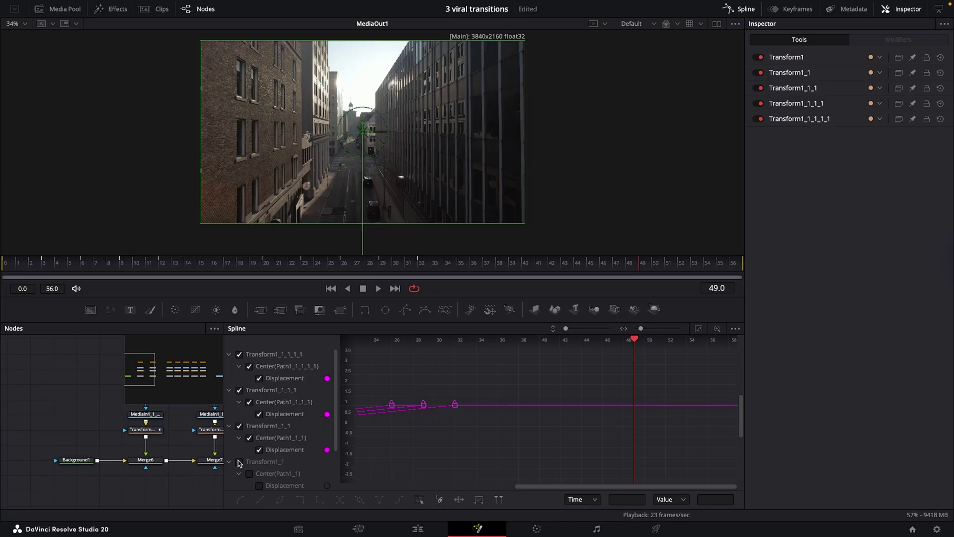
pyautogui.click(239, 461)
pyautogui.scroll(-3, 272, 458)
pyautogui.click(239, 450)
pyautogui.click(699, 328)
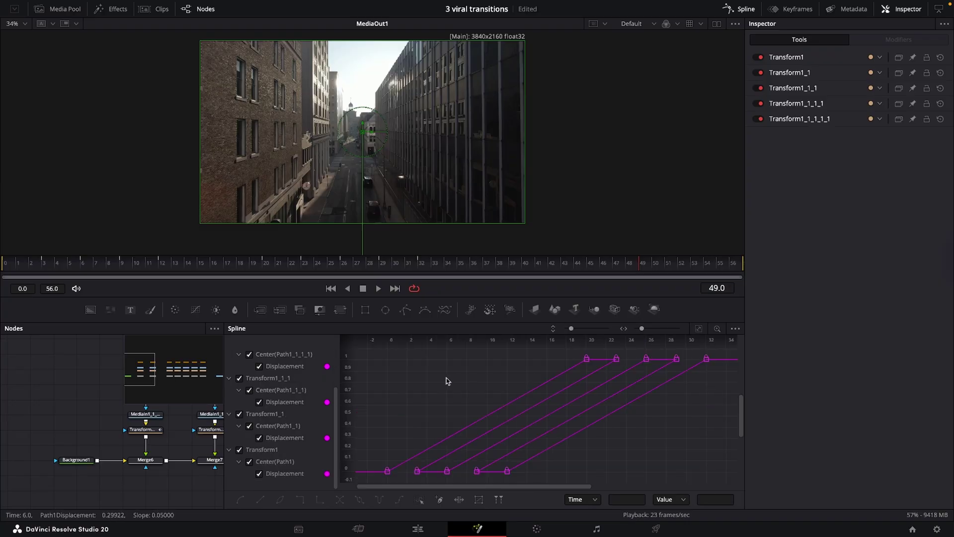
# - Apply In Cubic easing to all keyframes of the five displayed Displacement curves
pyautogui.hotkey('ctrl', 'a')
pyautogui.rightClick(417, 384)
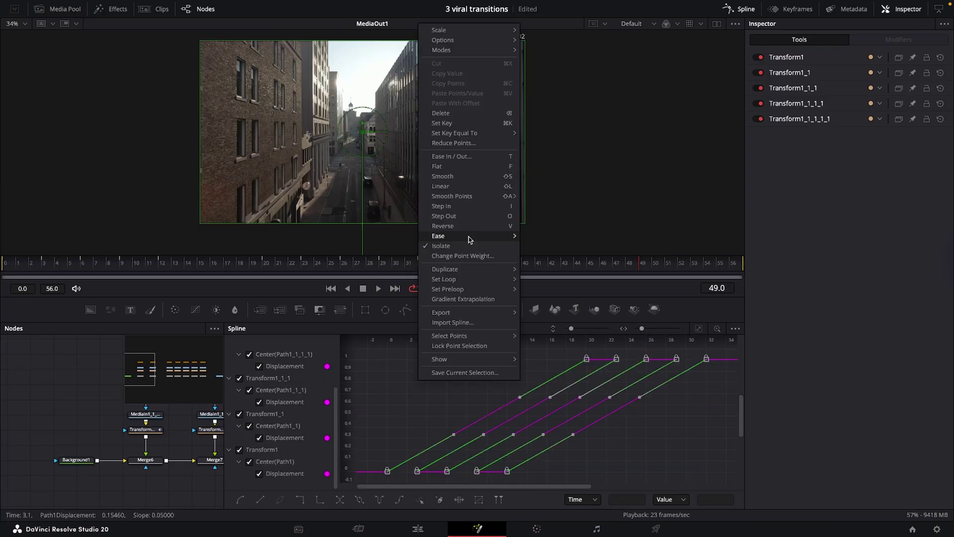
pyautogui.moveTo(477, 236)
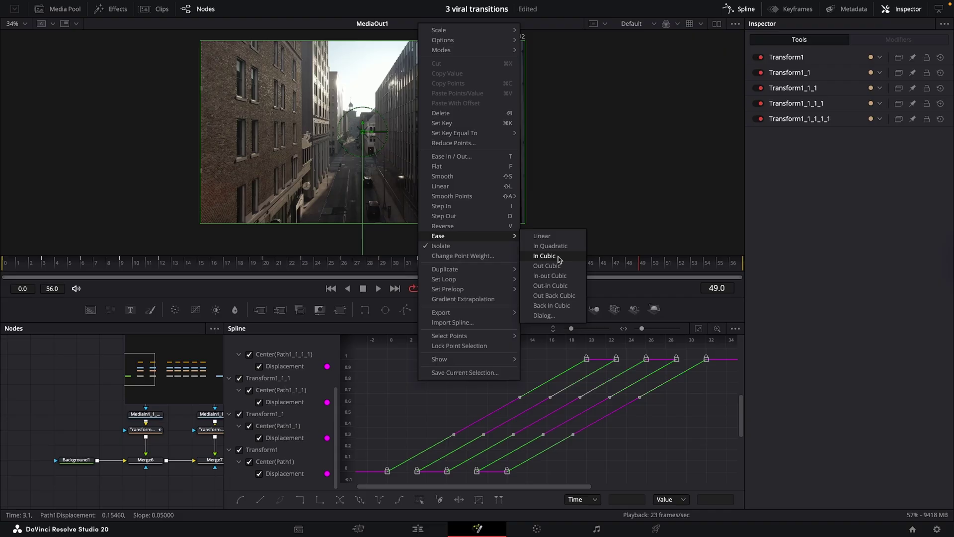
pyautogui.click(544, 256)
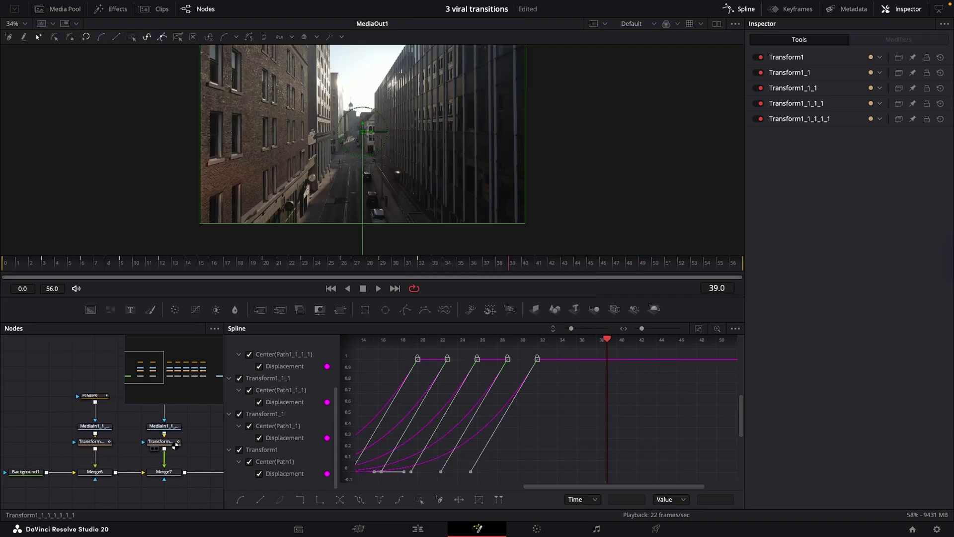
# - Ease the Displacement curve of the transform feeding Merge7, with an ease-out of about 95 and a lengthened ease-in handle
pyautogui.click(174, 443)
pyautogui.hotkey('ctrl', 'a')
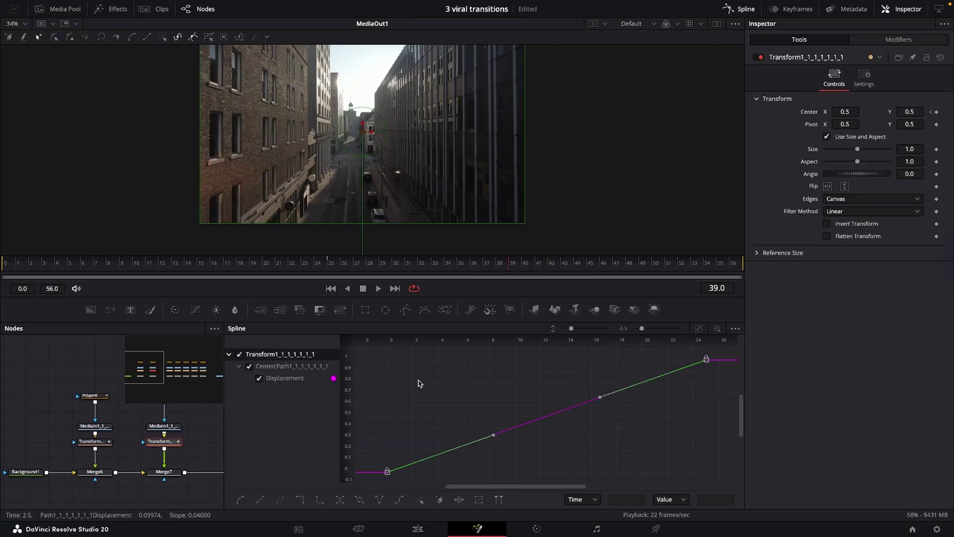
pyautogui.press('s')
pyautogui.press('t')
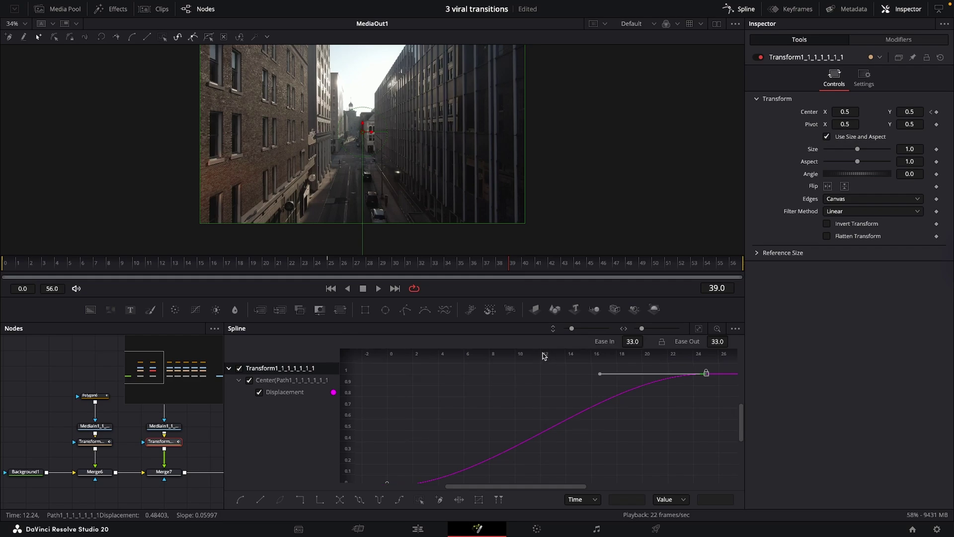
pyautogui.click(698, 329)
pyautogui.moveTo(492, 476); pyautogui.dragTo(689, 479)
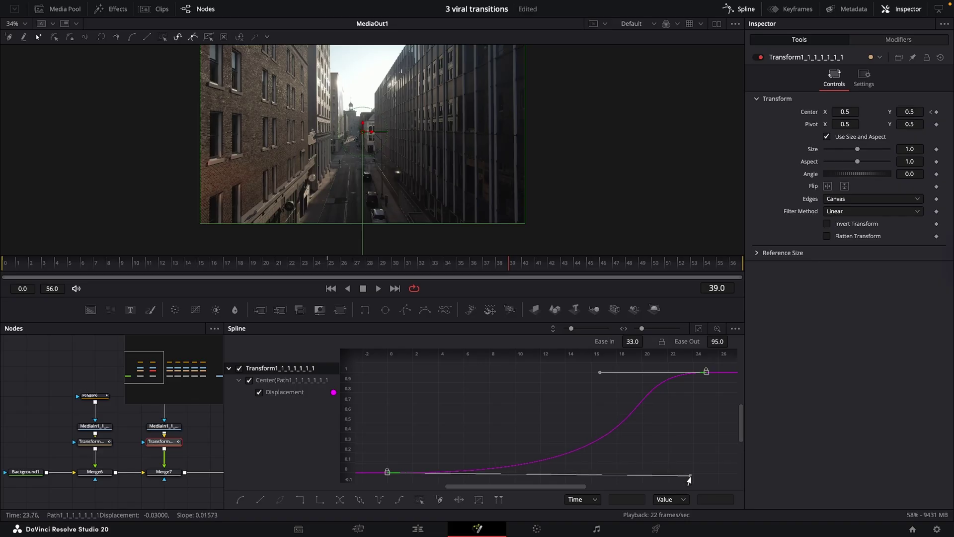
pyautogui.moveTo(600, 372); pyautogui.dragTo(477, 375)
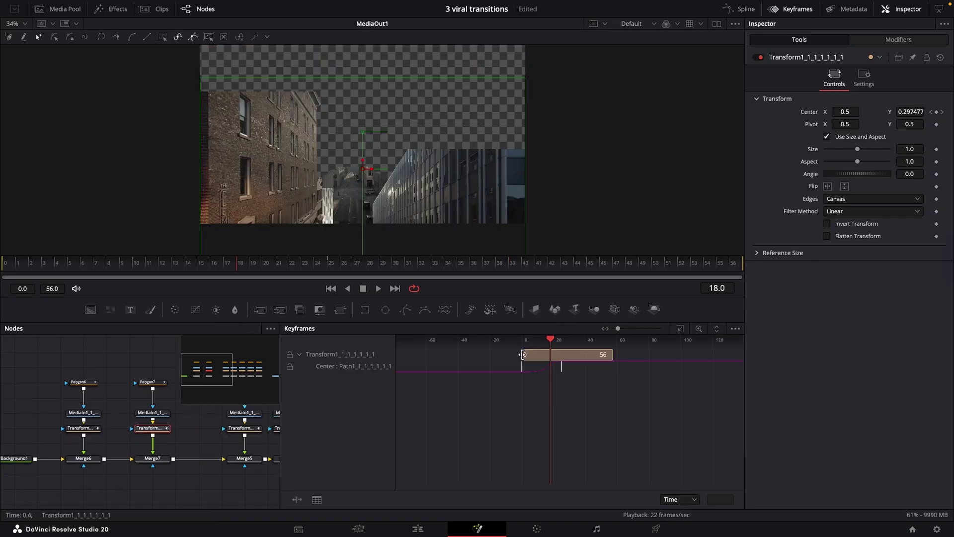
# - Shift the Center keyframes of the transform feeding Merge7 to frames 10 and 35, and keyframe its Size of 1.0 at frame 35
pyautogui.moveTo(507, 381); pyautogui.dragTo(574, 367)
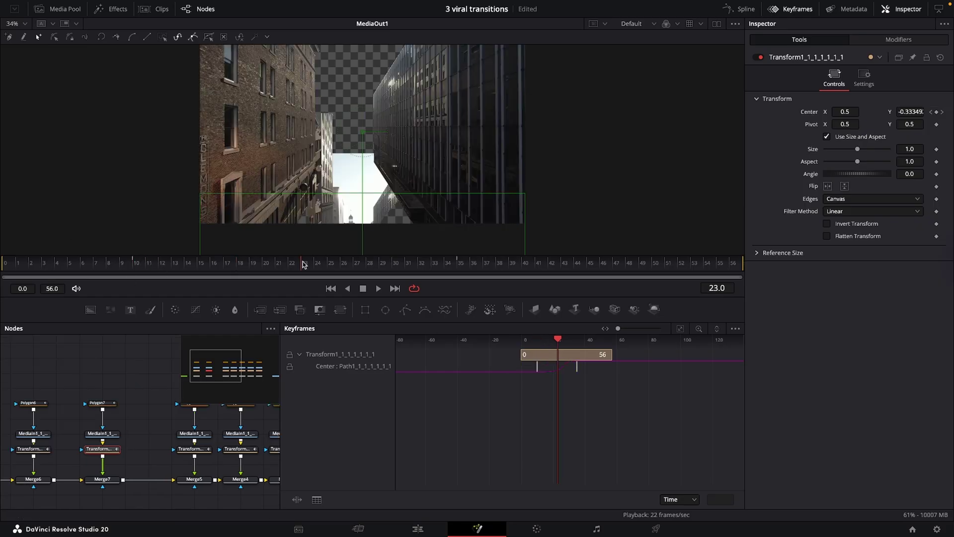
pyautogui.moveTo(304, 264); pyautogui.dragTo(466, 269)
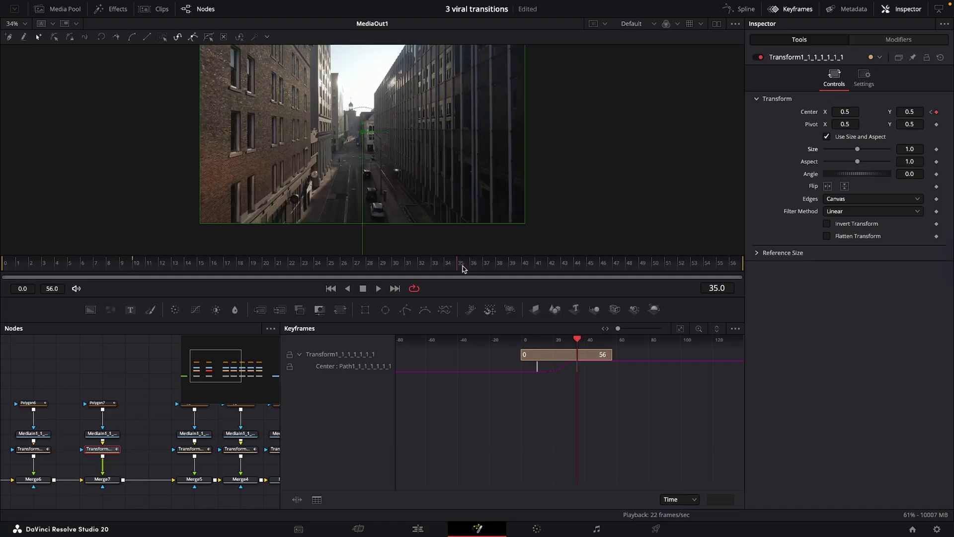
pyautogui.click(937, 149)
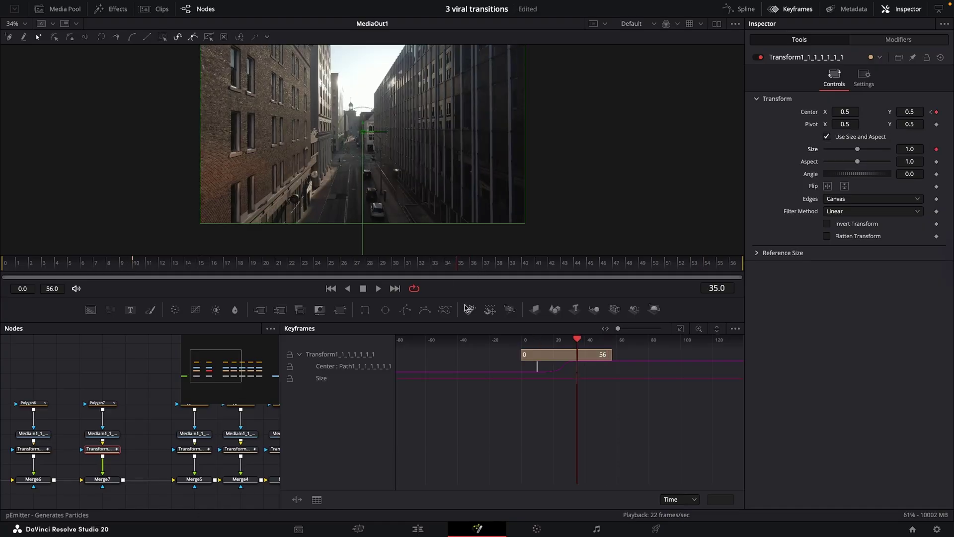
# - Keyframe a larger Size at frame 10 on the transform feeding Merge7, and enable Motion Blur on Transform2 feeding Merge1
pyautogui.moveTo(288, 266); pyautogui.dragTo(136, 267)
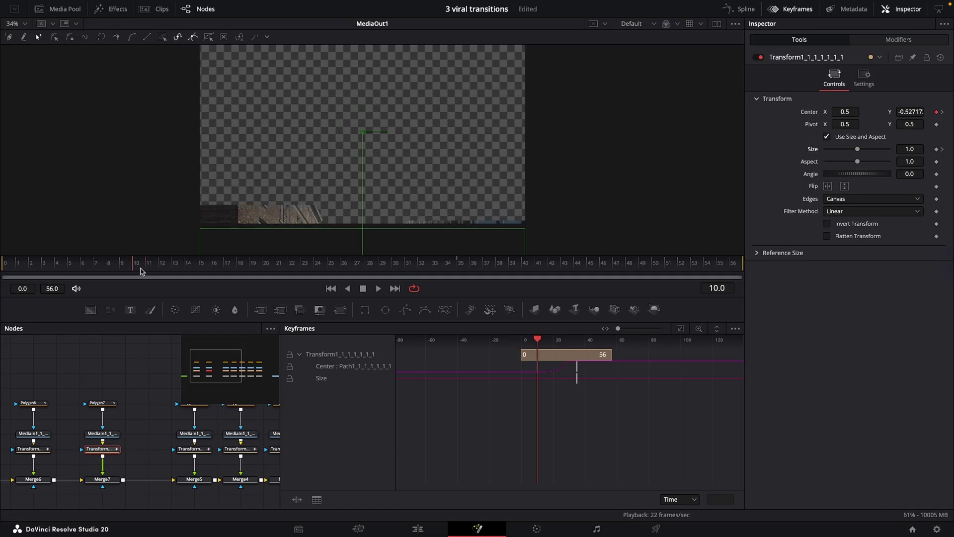
pyautogui.moveTo(857, 149); pyautogui.dragTo(896, 153)
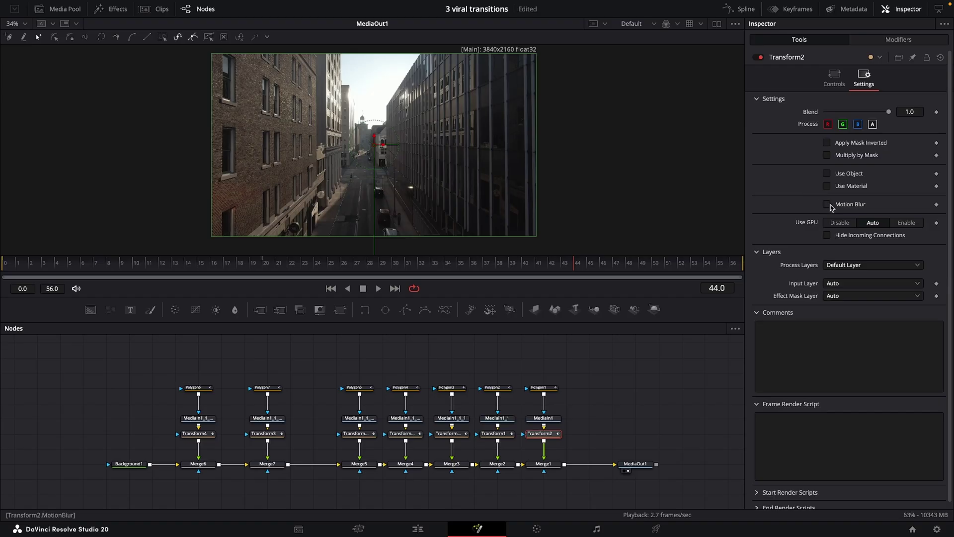
pyautogui.click(828, 204)
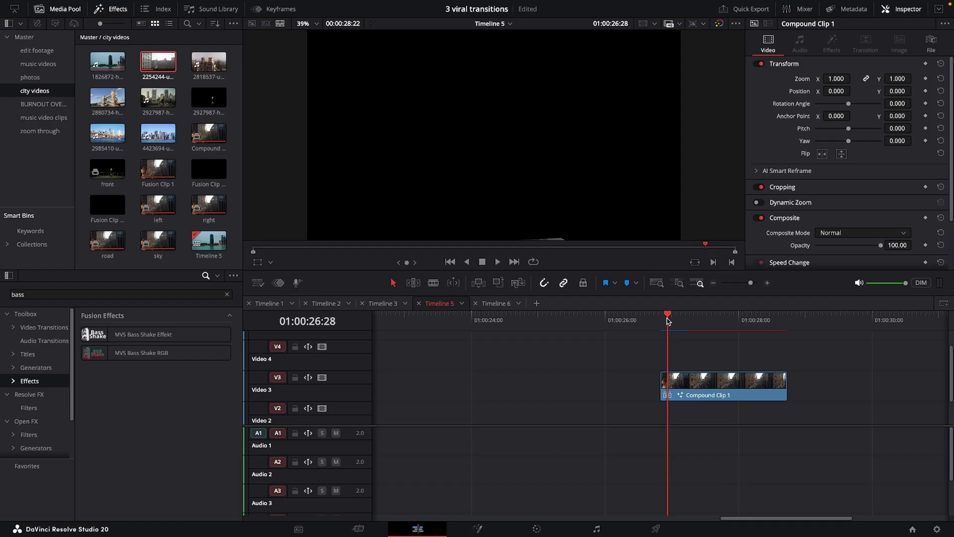
# - Search the effects for the Adjustment Clip and place a short one on Video 4 above the beginning of Compound Clip 1
pyautogui.write('adjus')
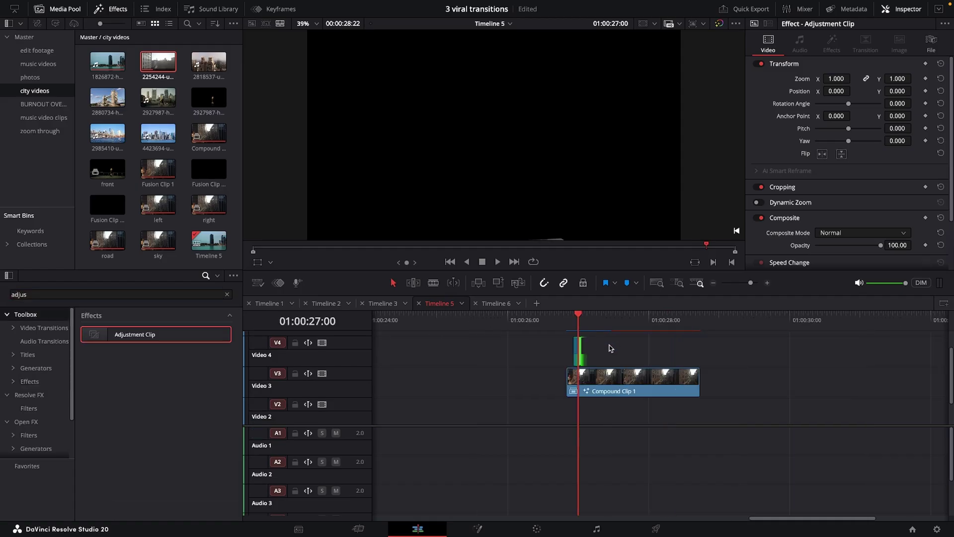
pyautogui.press('super+equal')
pyautogui.press('super+equal')
pyautogui.scroll(2, 610, 349)
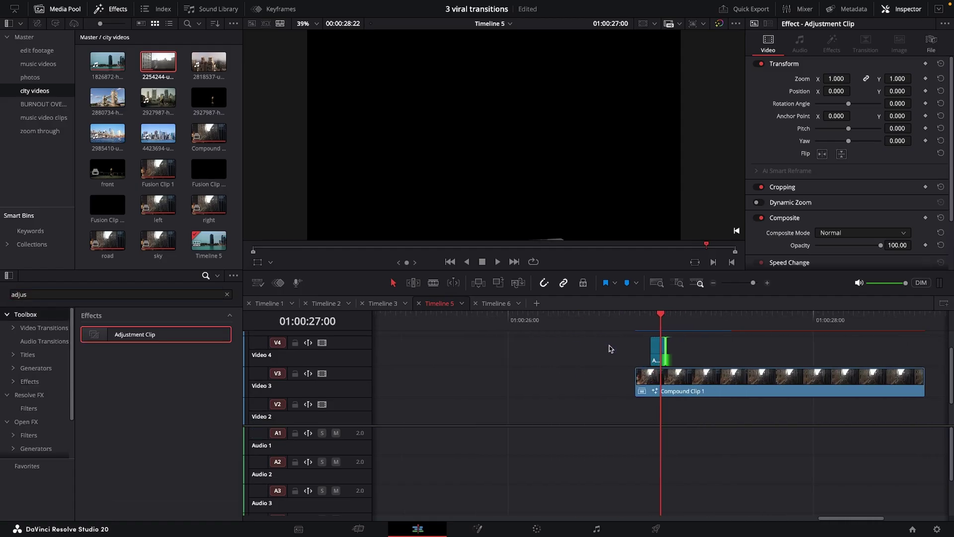
pyautogui.moveTo(739, 314); pyautogui.dragTo(740, 314)
pyautogui.press('Right')
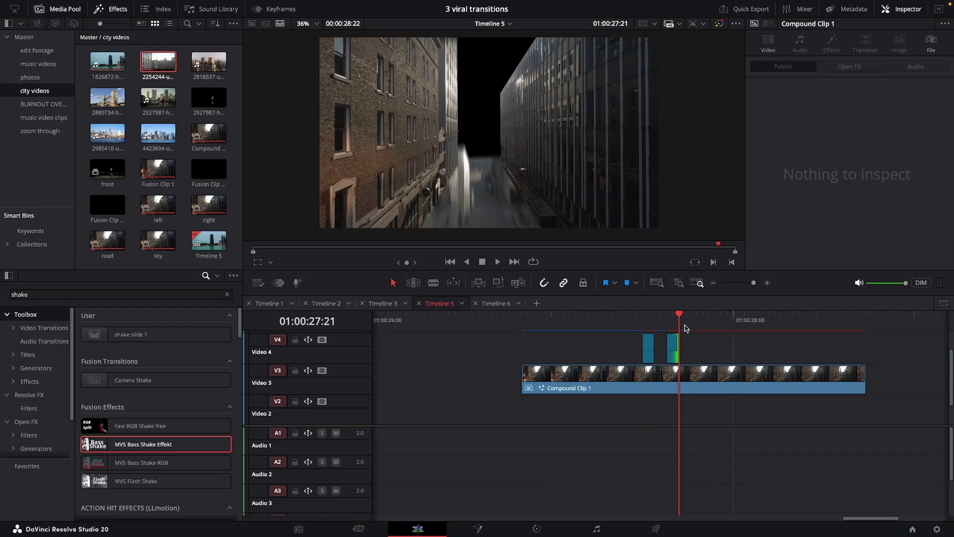
# - Nudge the second short adjustment clip on Video 4 slightly earlier, near 01:00:27:18
pyautogui.press('Left')
pyautogui.press('Left')
pyautogui.press('Left')
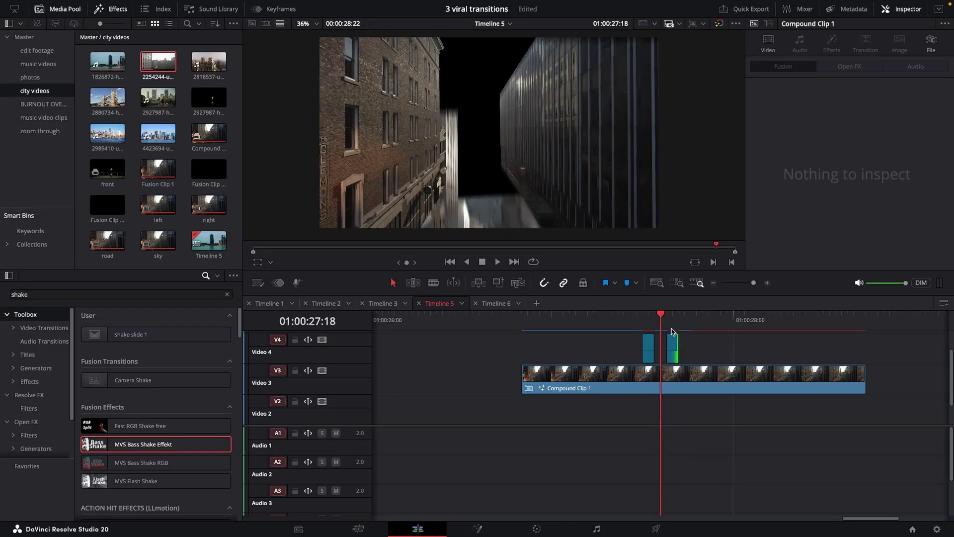
pyautogui.moveTo(669, 347); pyautogui.dragTo(666, 346)
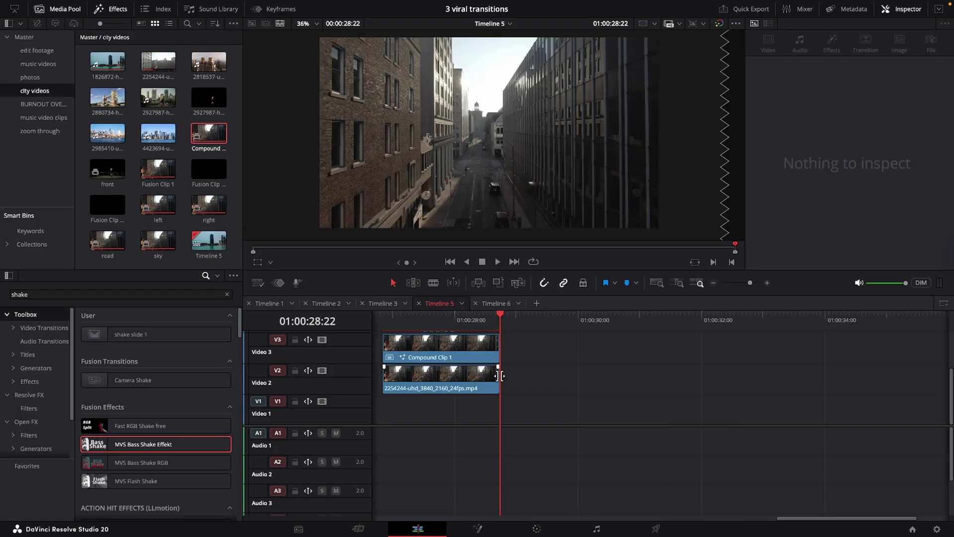
# - Continue the 2254244 street clip on Video 2 from the end of Compound Clip 1, and place the 2927987-hd_1920_1080_24fps.mp4 clip on Video 1 leading under Compound Clip 1
pyautogui.moveTo(501, 376); pyautogui.dragTo(929, 376)
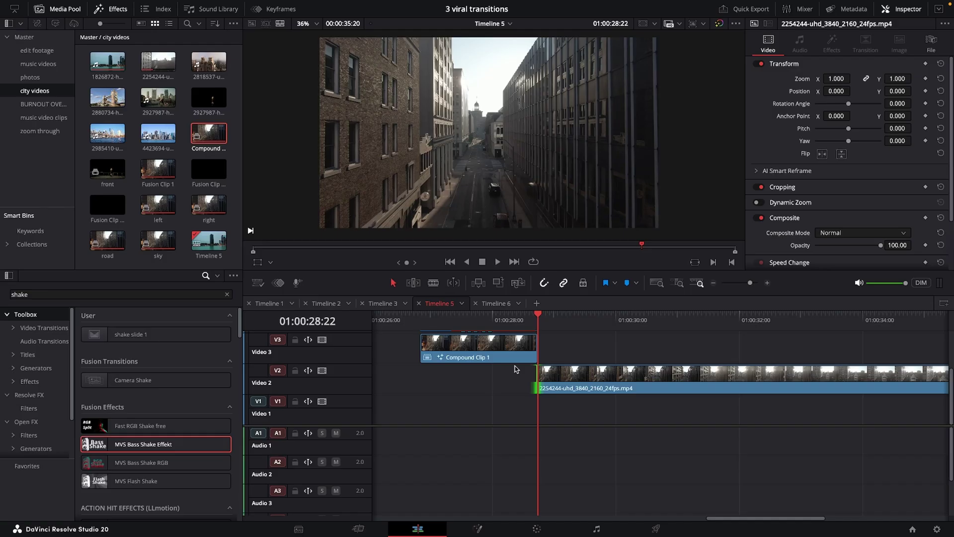
pyautogui.doubleClick(146, 208)
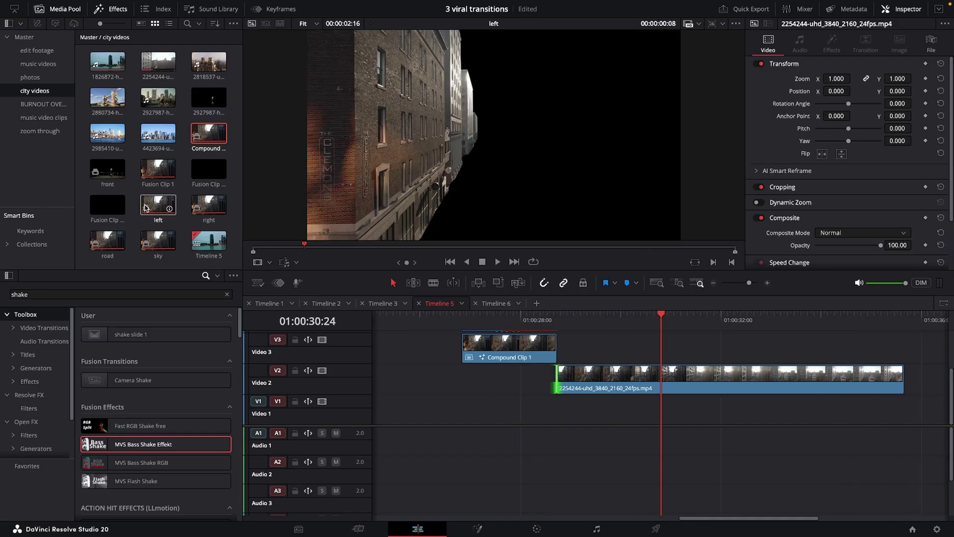
pyautogui.moveTo(159, 98); pyautogui.dragTo(369, 423)
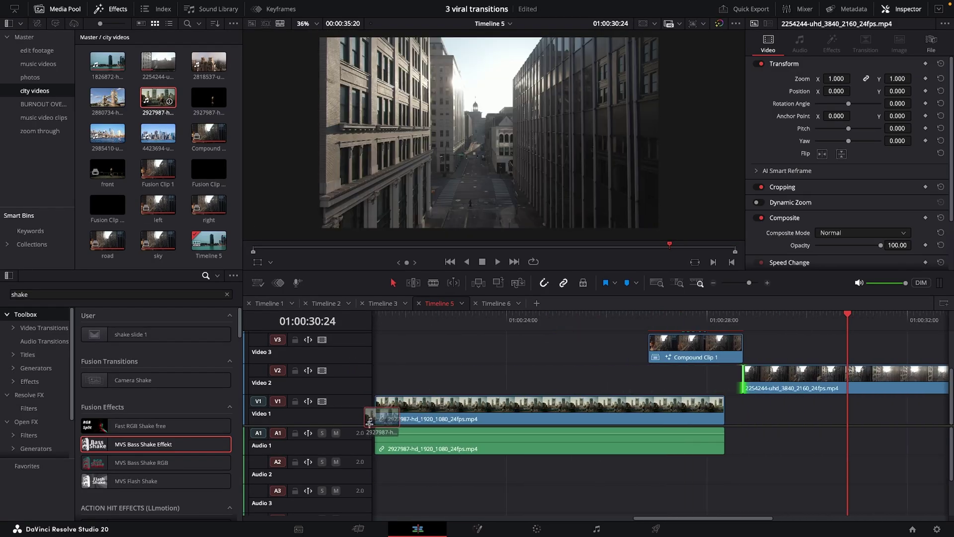
pyautogui.moveTo(369, 423); pyautogui.dragTo(369, 423)
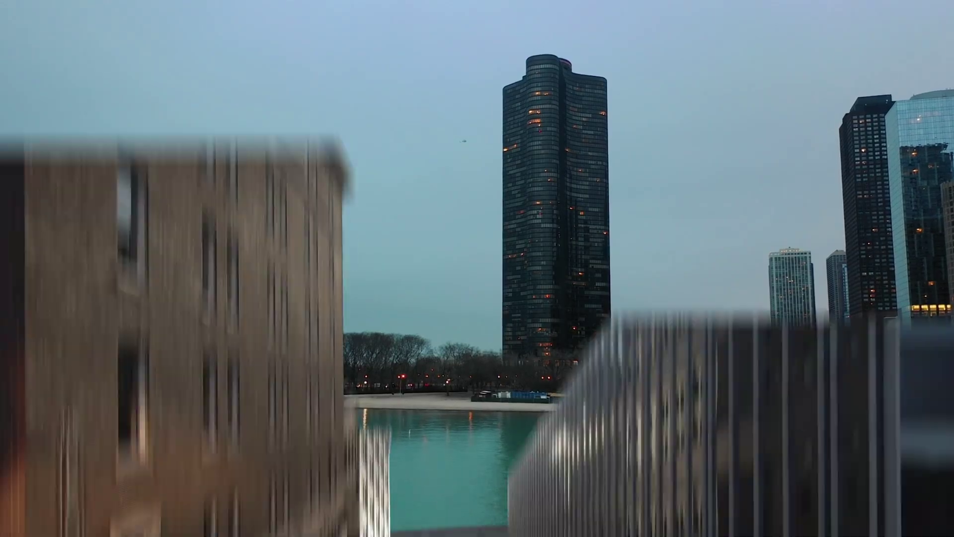